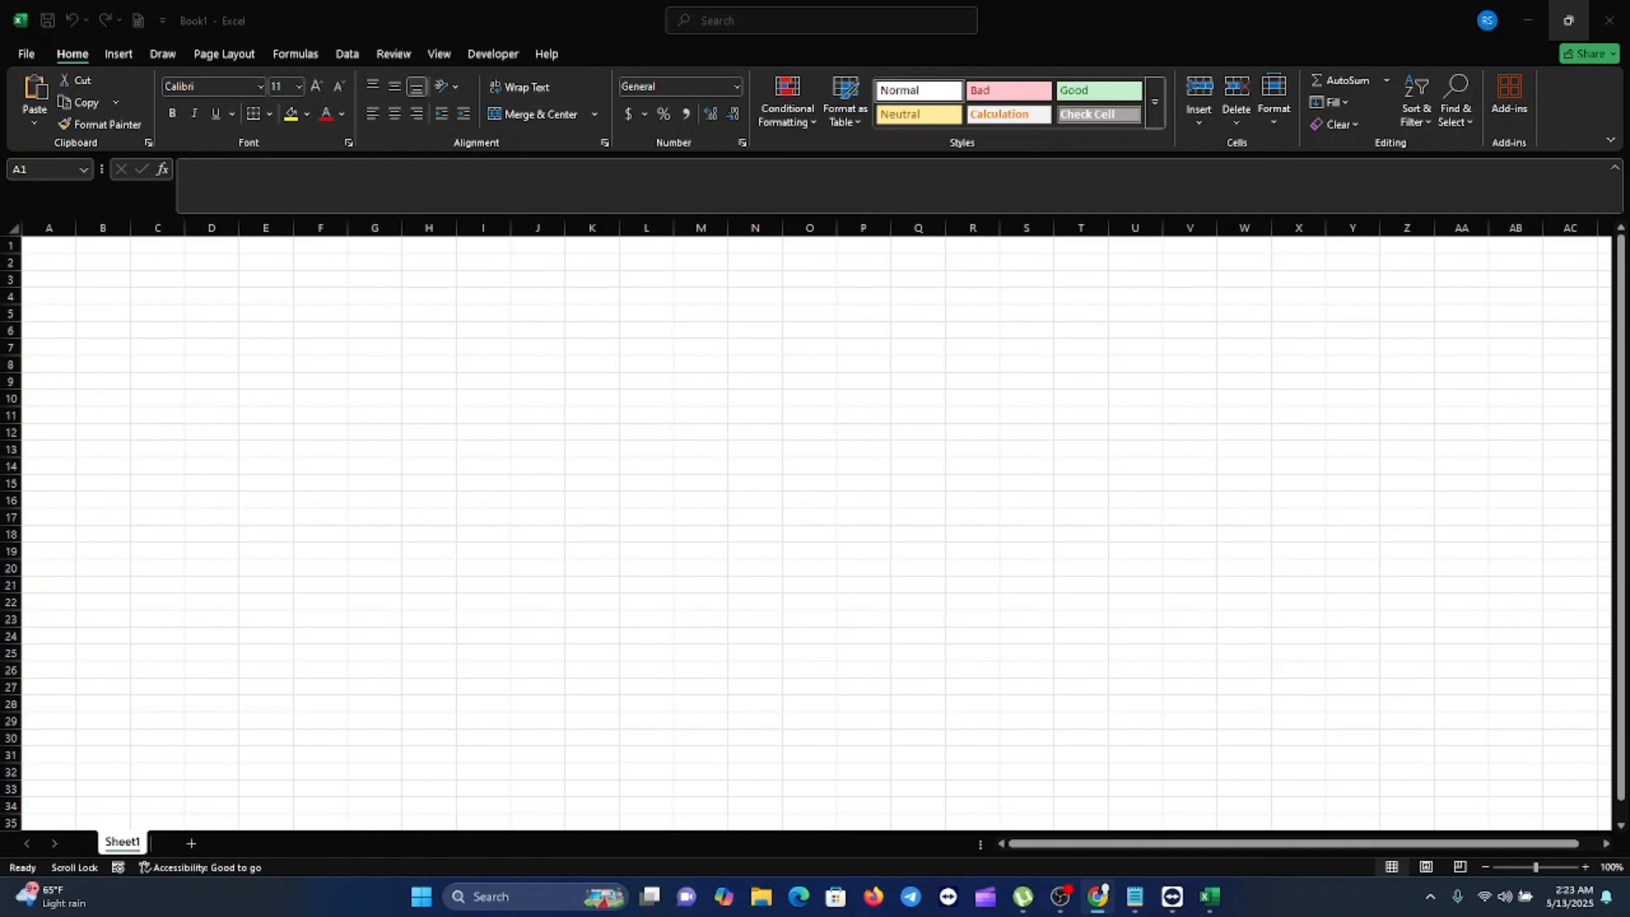
- Create a new blank workbook
left_click(27, 56)
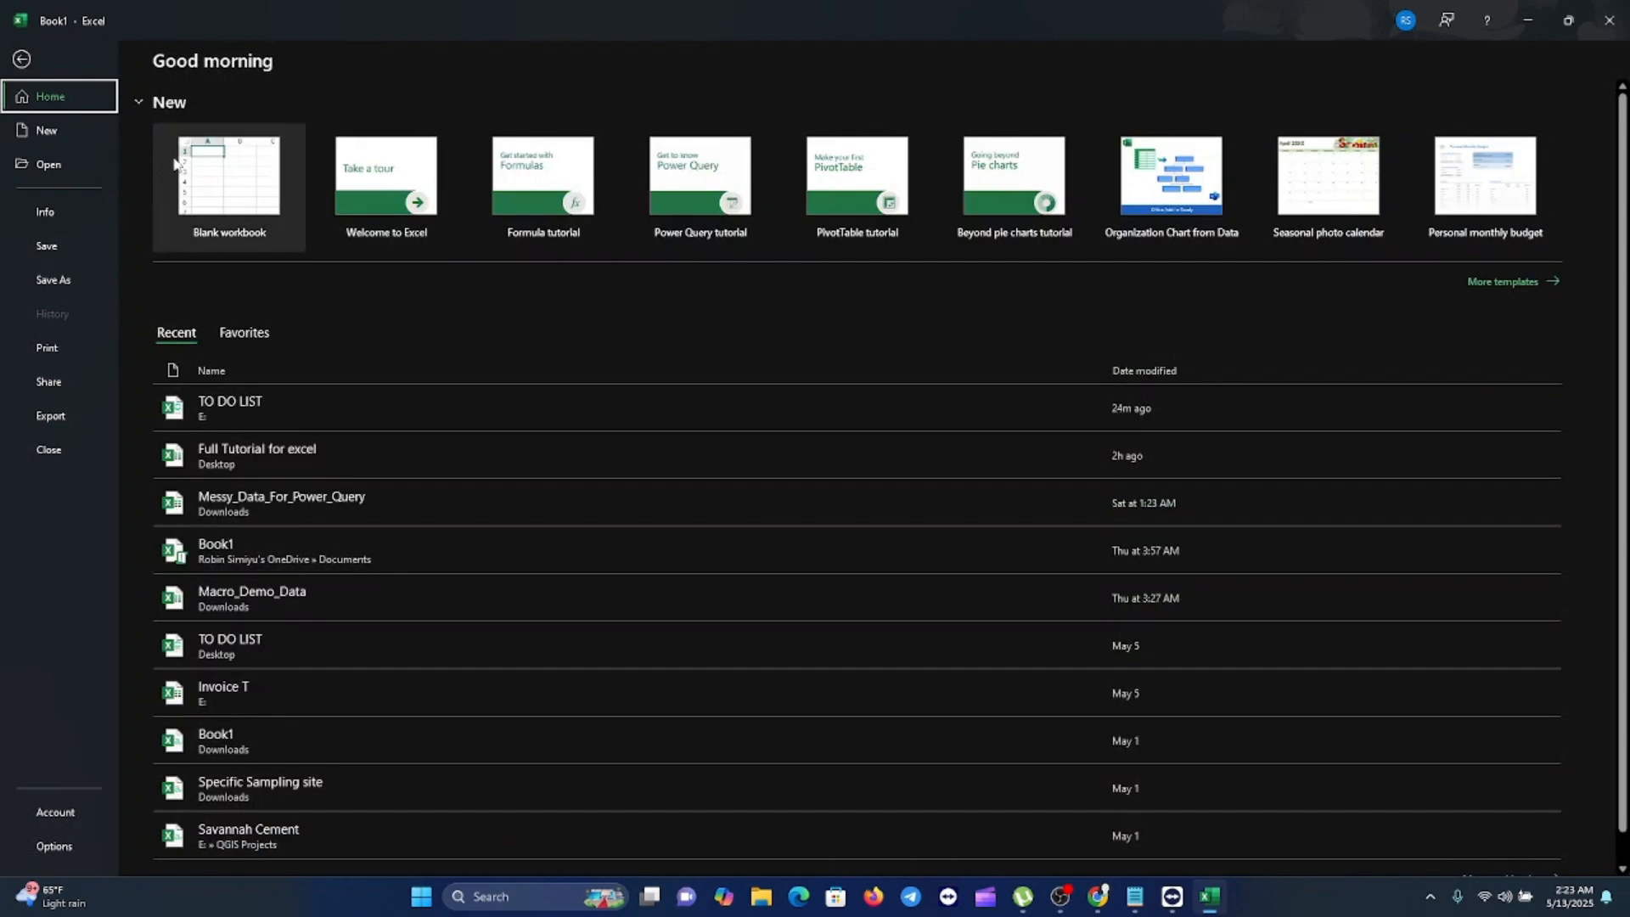
left_click(230, 198)
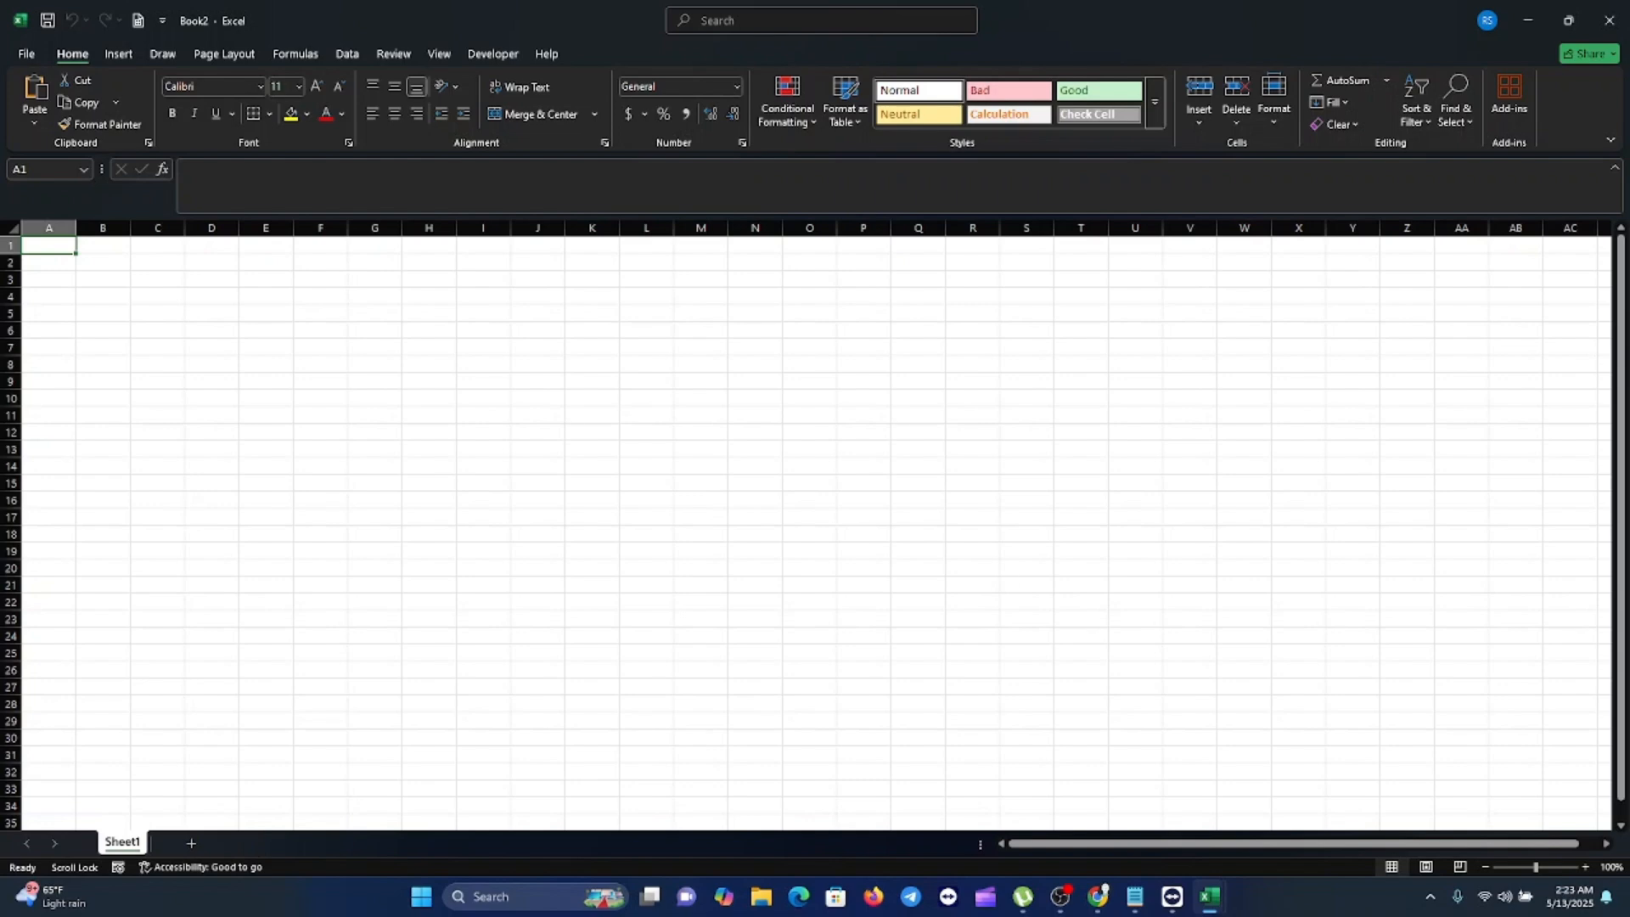
- Paste the budget table with Category, Estimated Cost ($), Actual Cost ($) and Difference ($) columns at A1, and widen columns A to D to fit
key("alt+Tab")
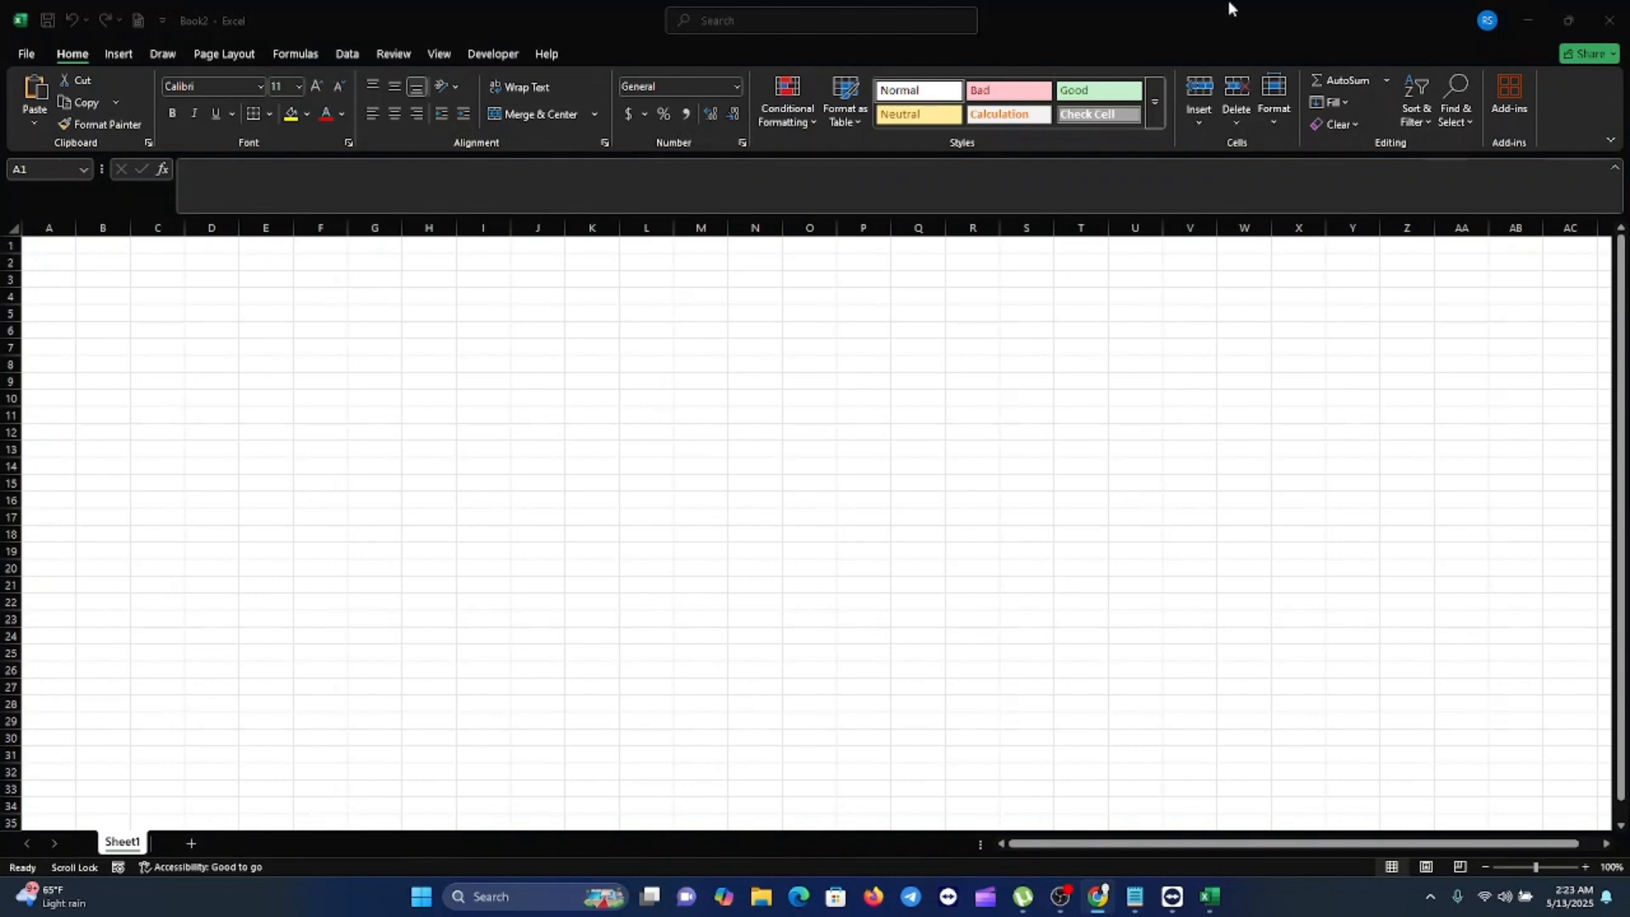
left_click(62, 246)
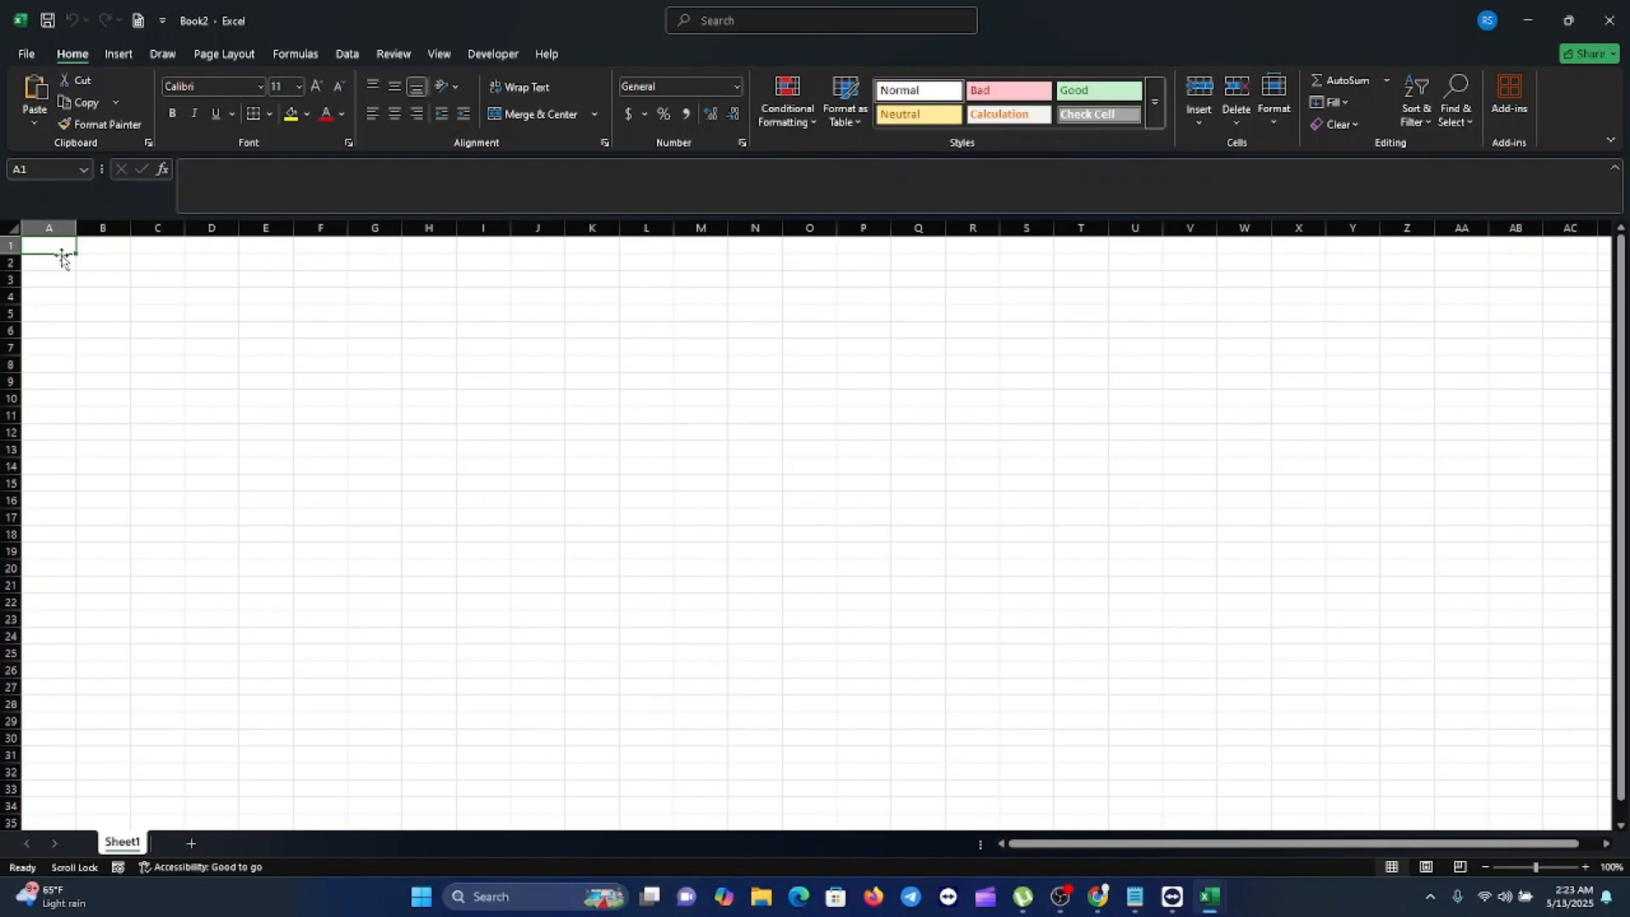
type("Category\tEstimated Cost ($)\tActual Cost ($)\tDifference ($) Rent\t1200\t1200\t Groceries\t400\t375\t Internet\t60\t60\t Utilities\t150\t130\t Transportation\t100\t90\t Entertainment\t200\t220\t Total")
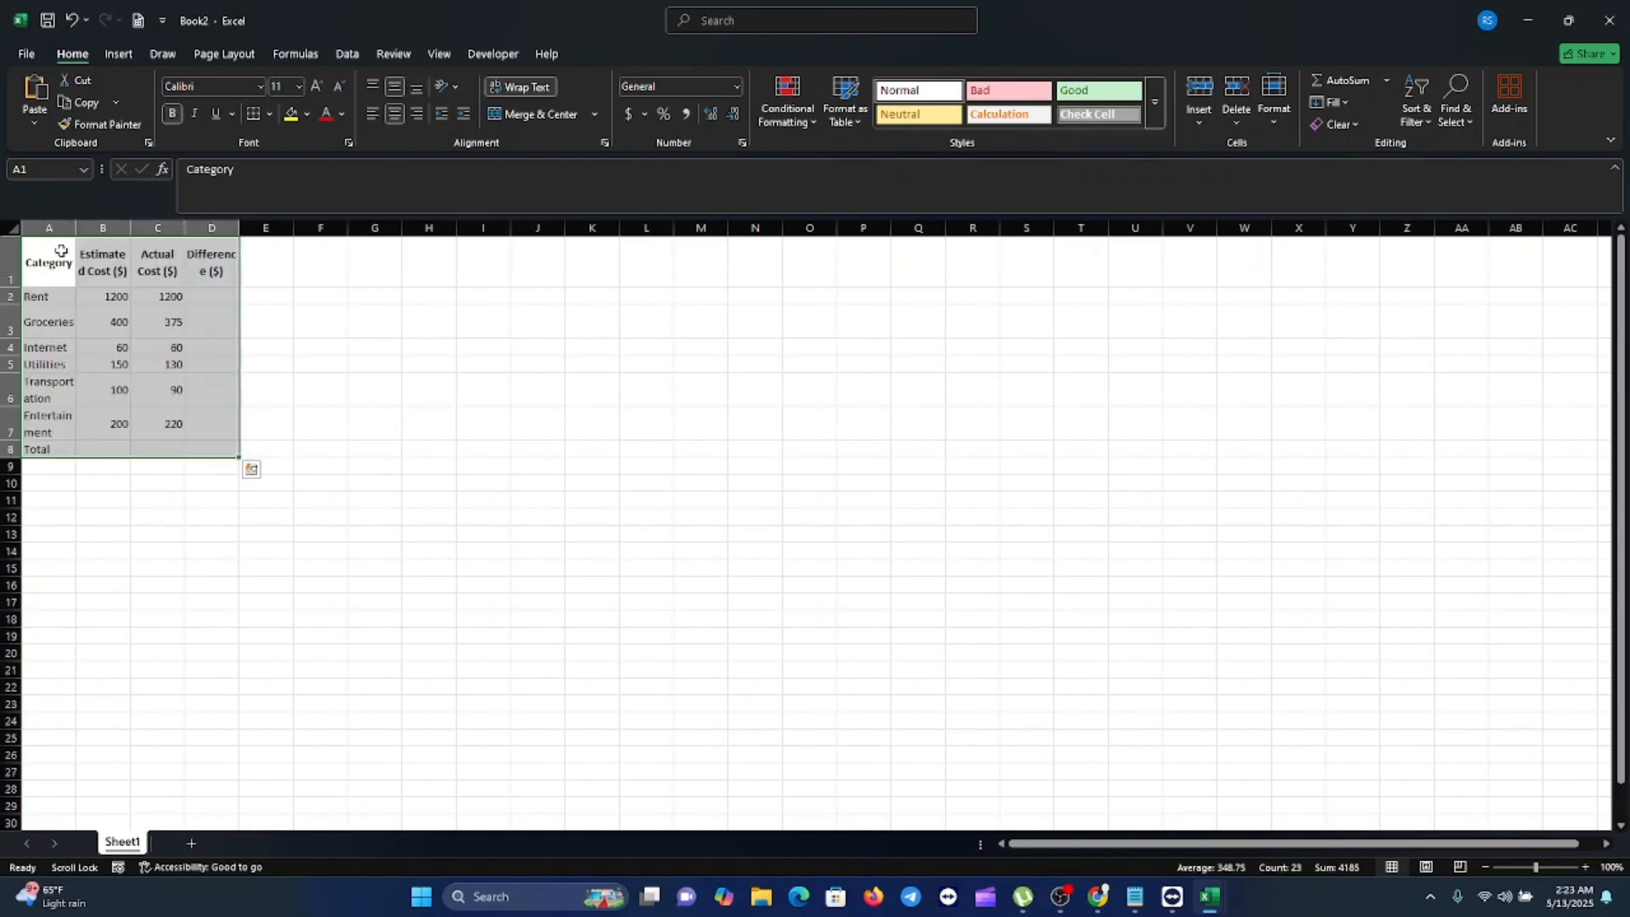
left_click(249, 650)
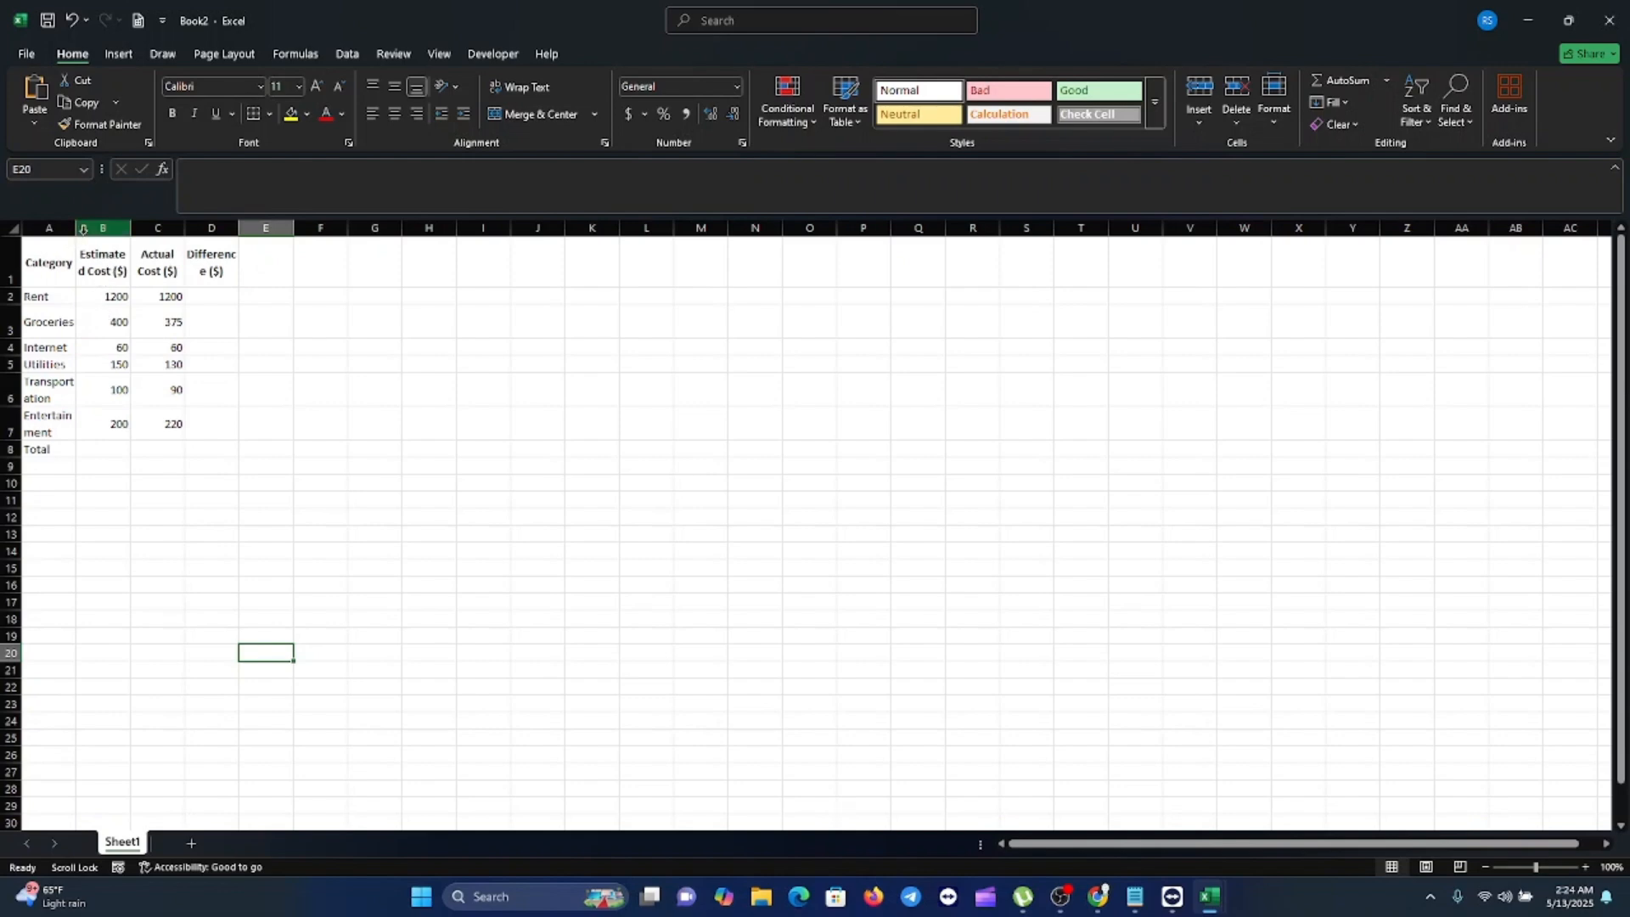
left_click_drag(76, 228, 430, 227)
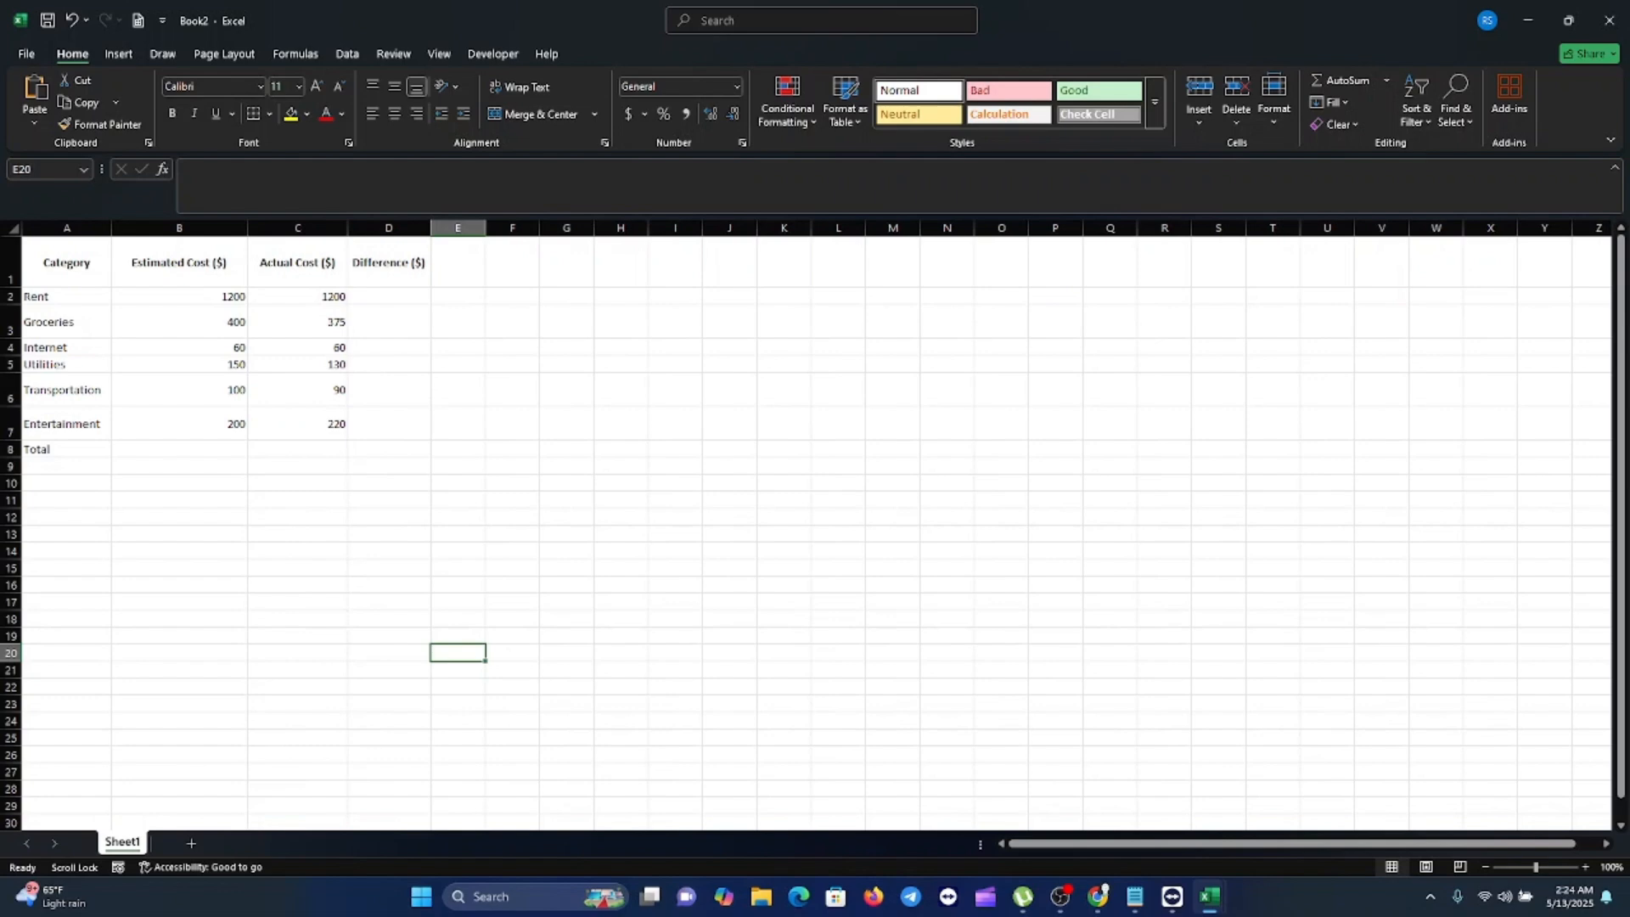
key("alt+Tab")
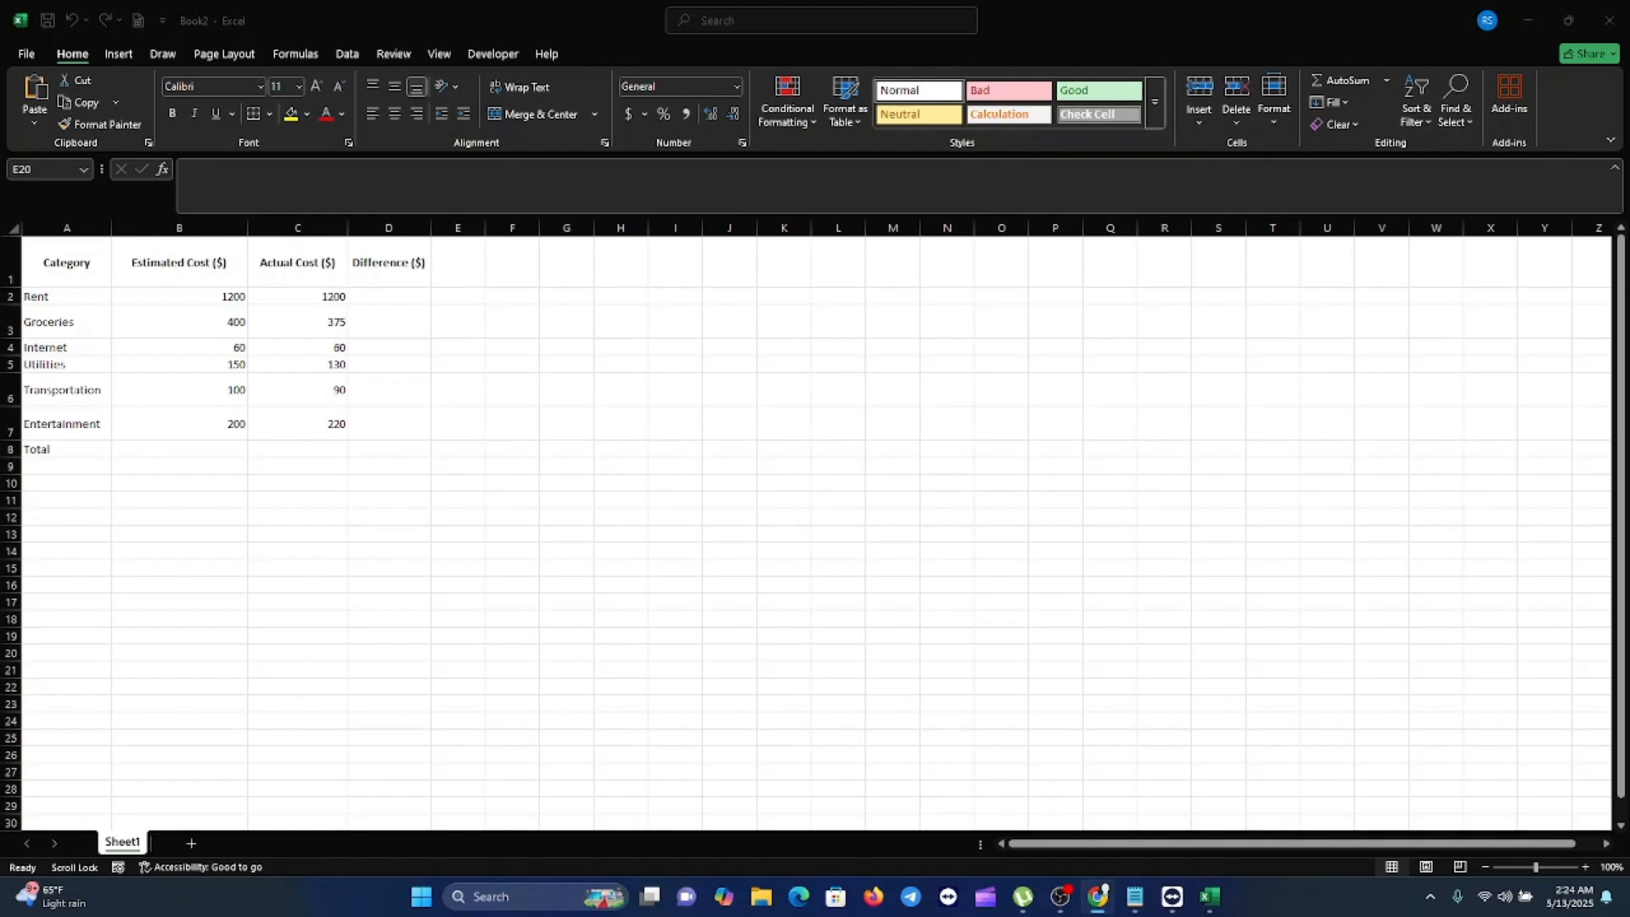
left_click(207, 270)
left_click(326, 265)
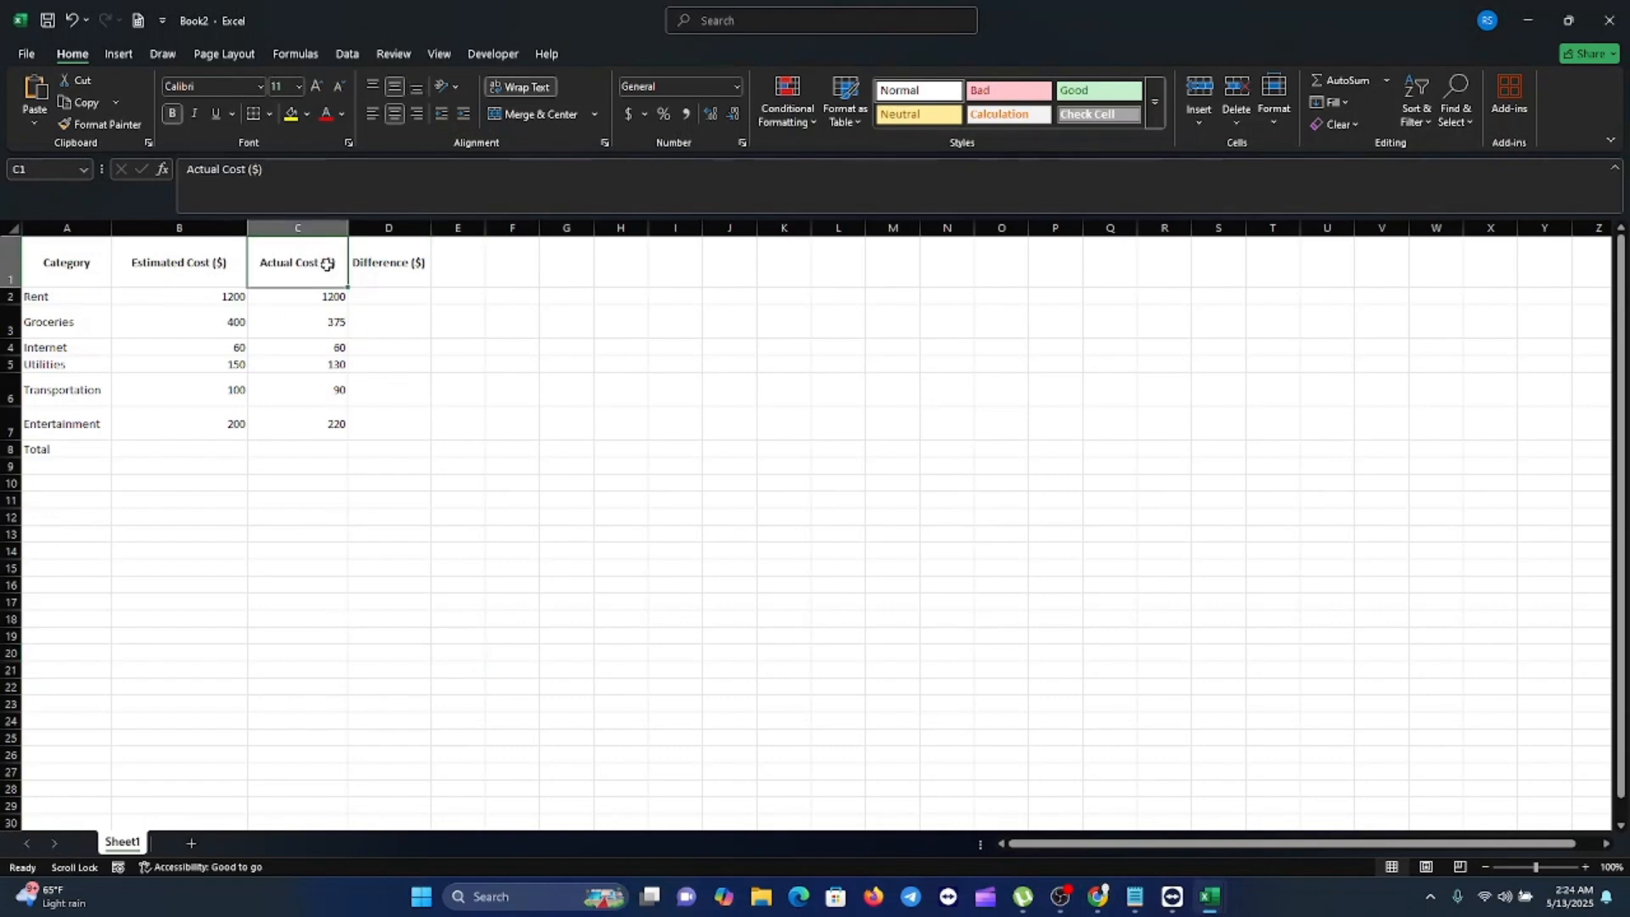
left_click(241, 297)
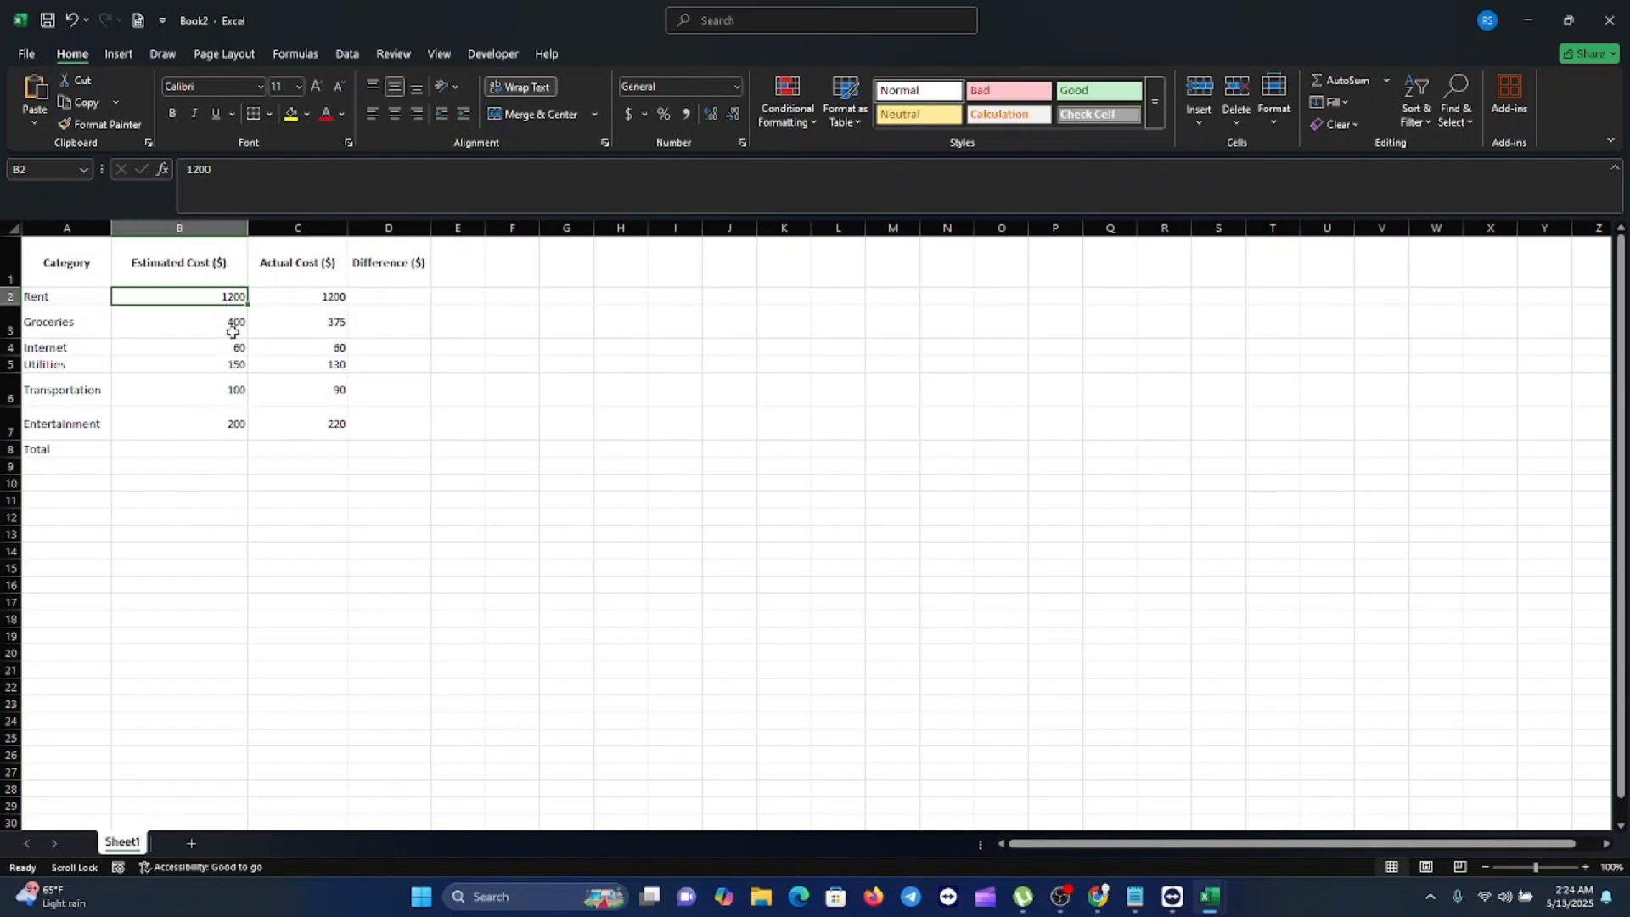
left_click(324, 283)
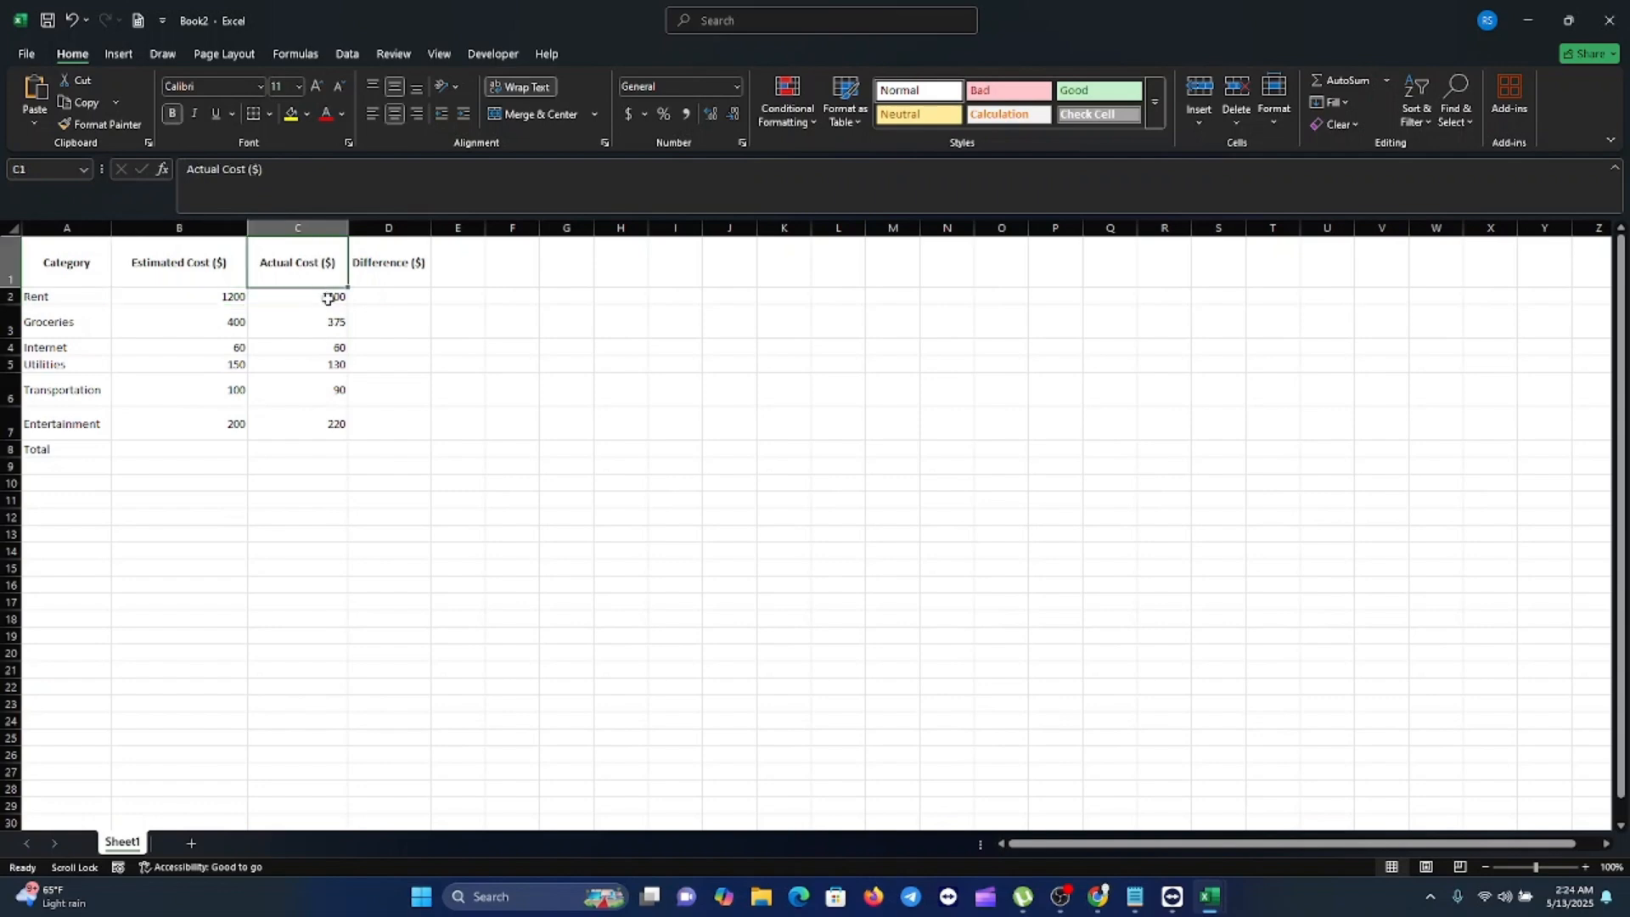
left_click(224, 276)
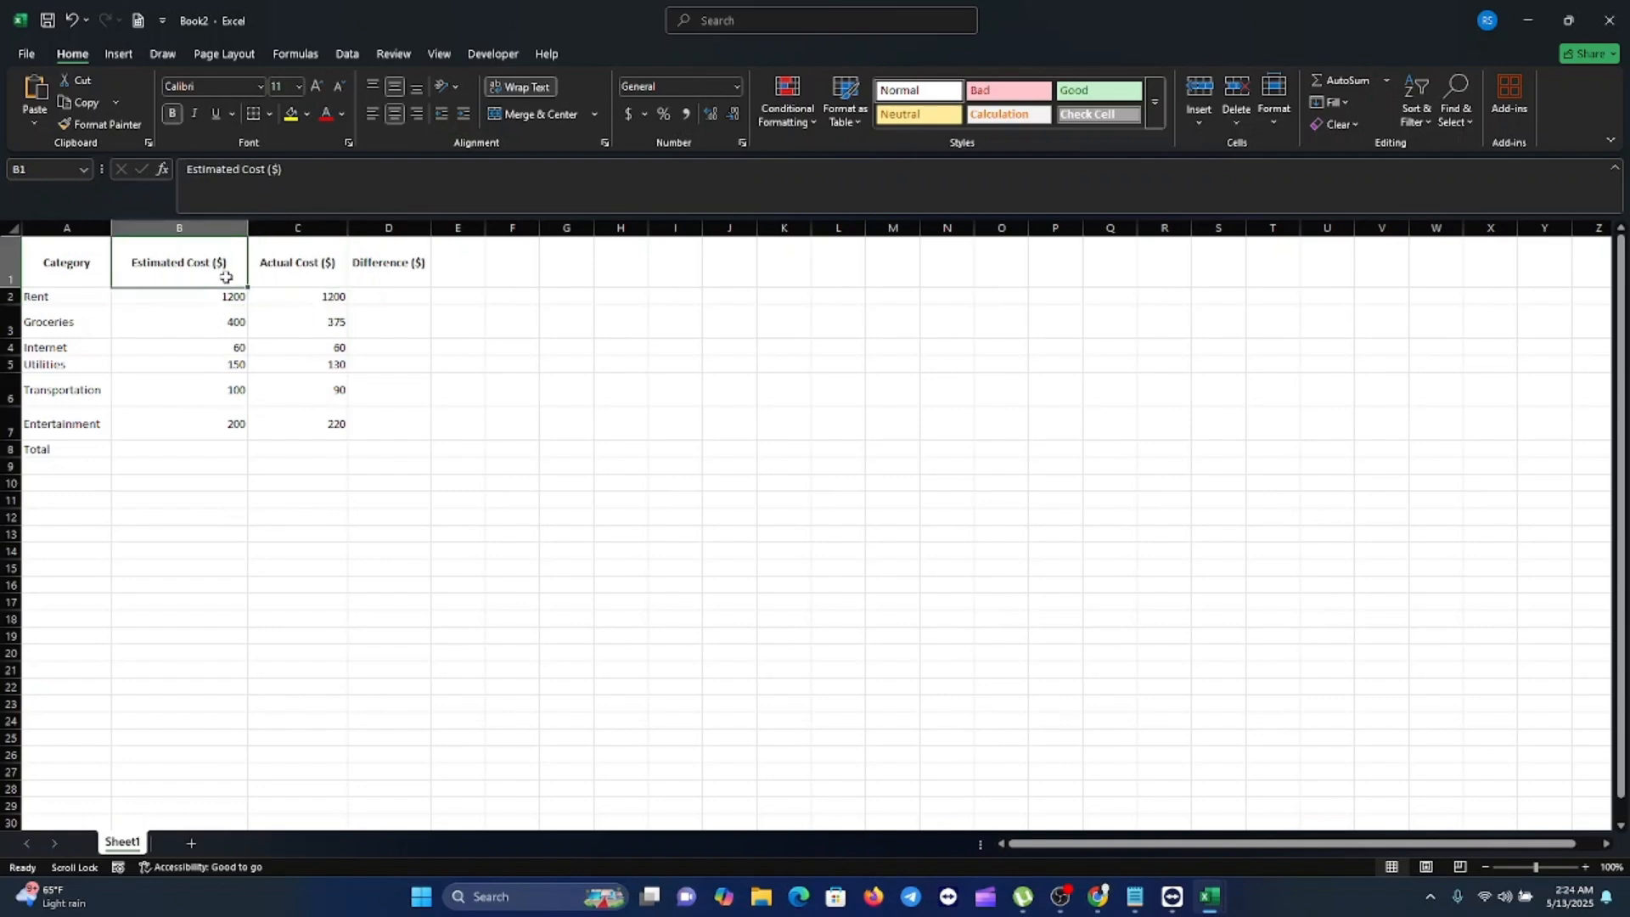
- Format the whole Estimated Cost column as Currency with two decimal places and the $ symbol
left_click(218, 231)
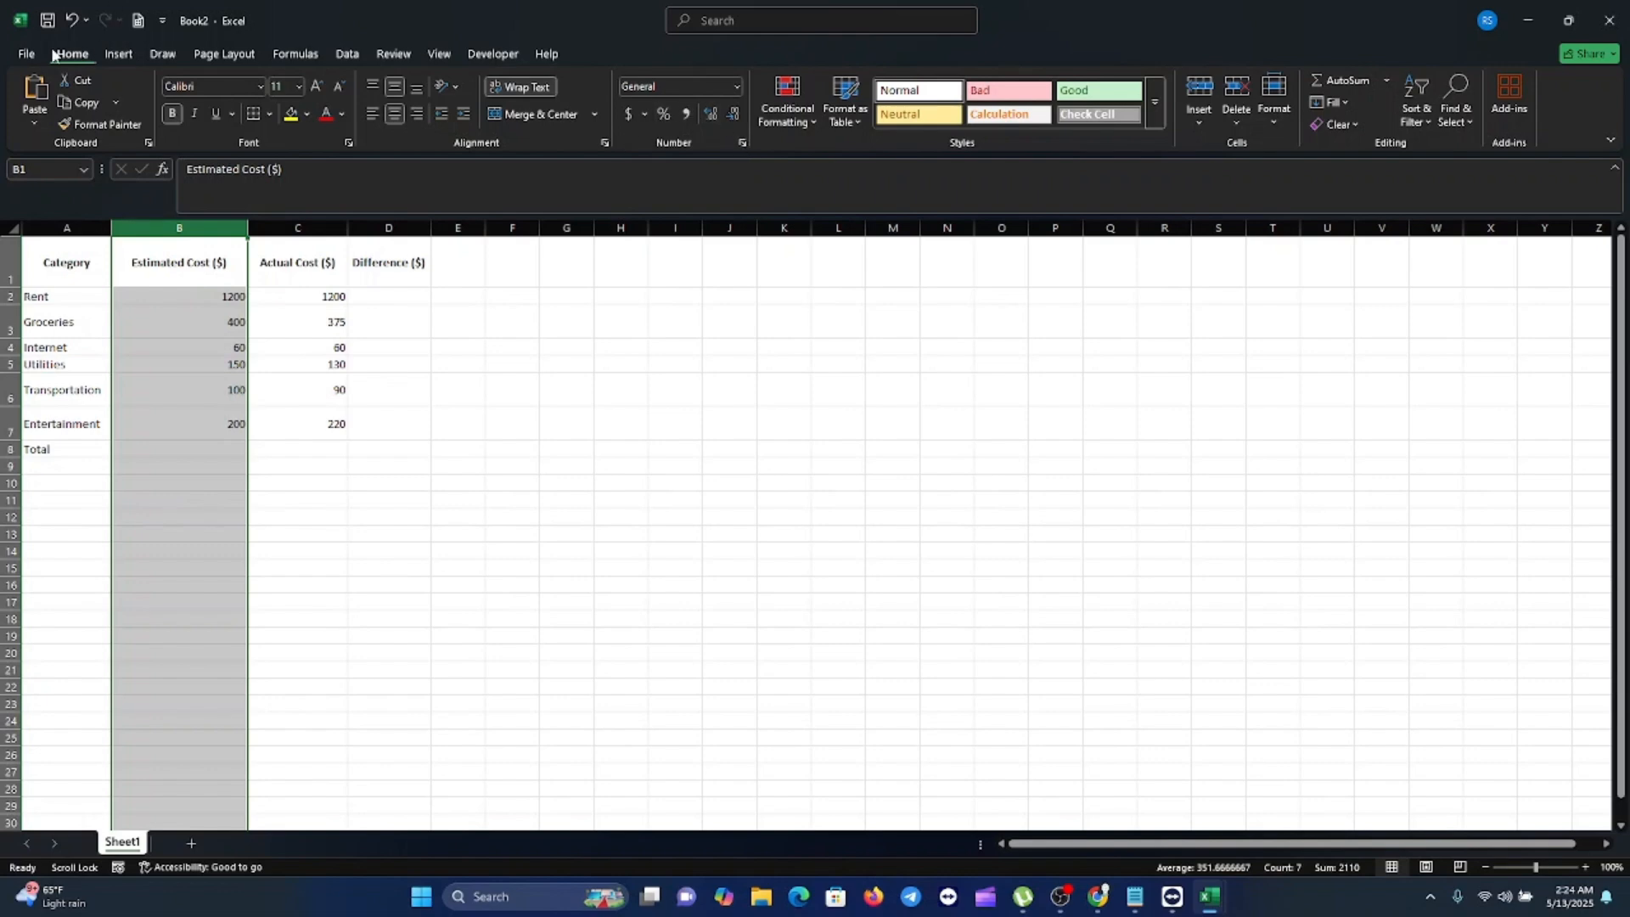
left_click(742, 144)
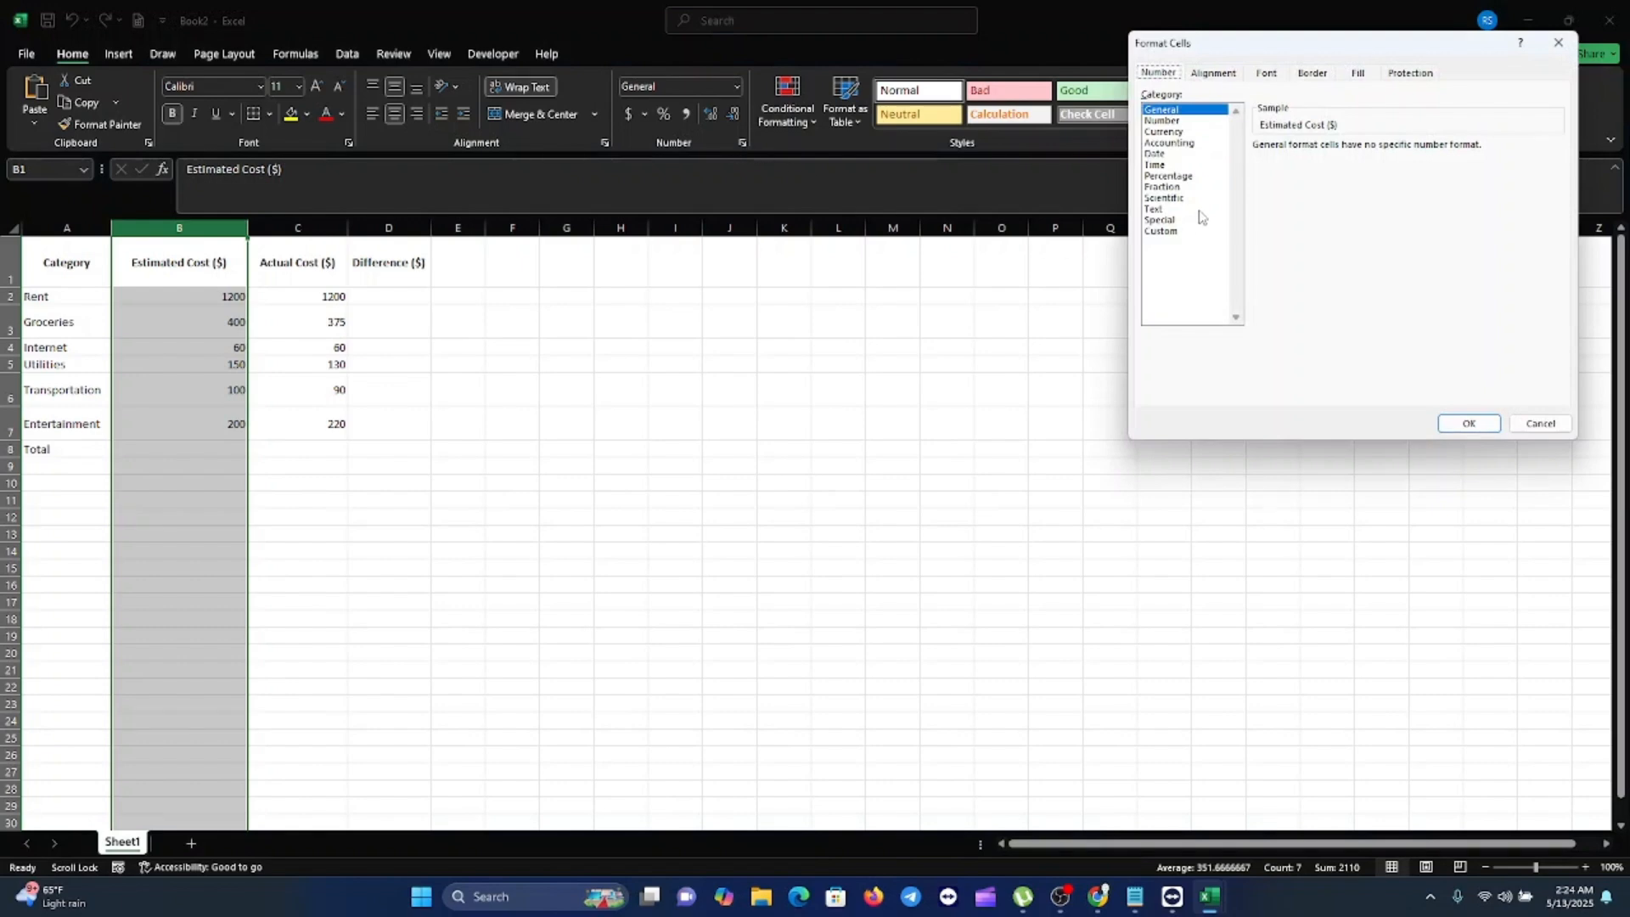
left_click(1188, 134)
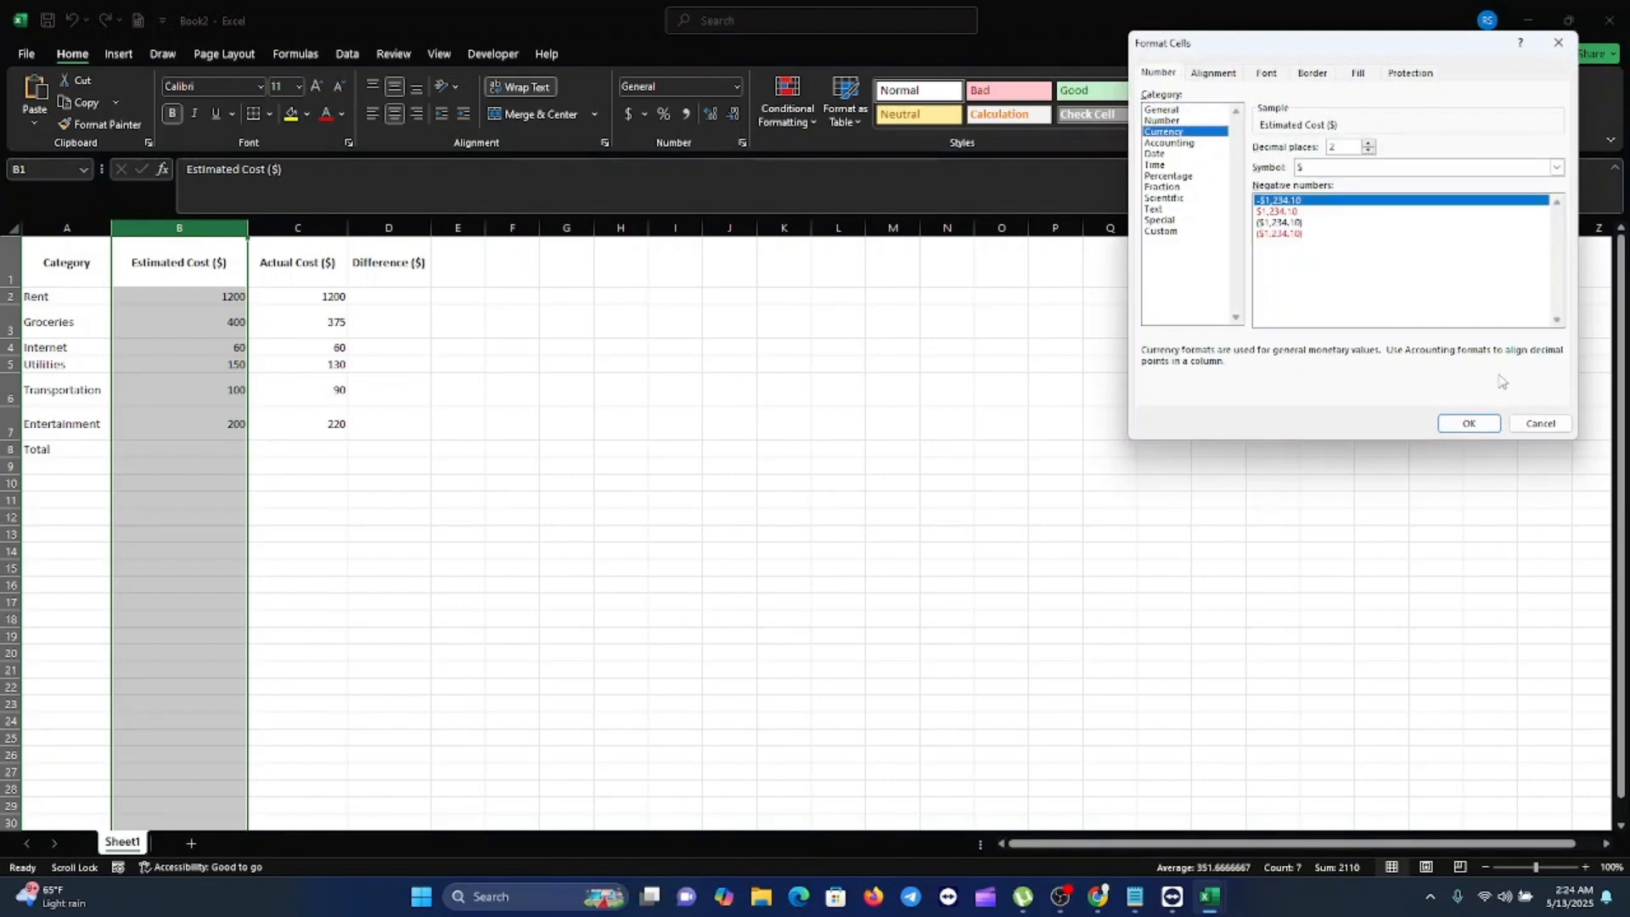
left_click(1468, 422)
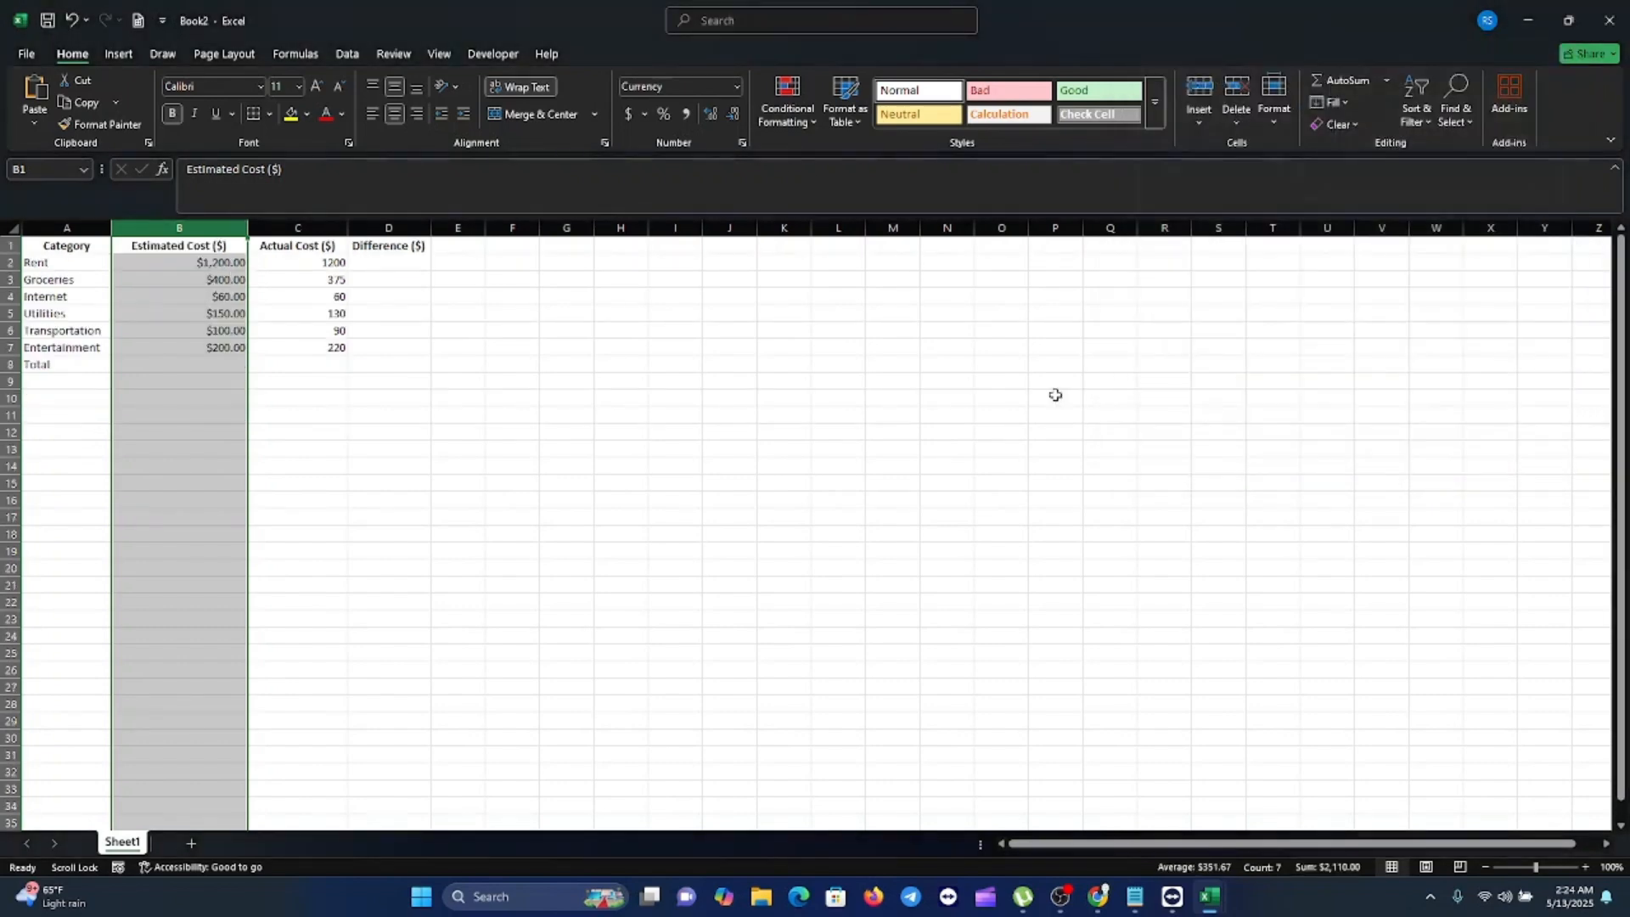
- Format the whole Actual Cost column as Currency with two decimal places and the $ symbol
left_click(313, 226)
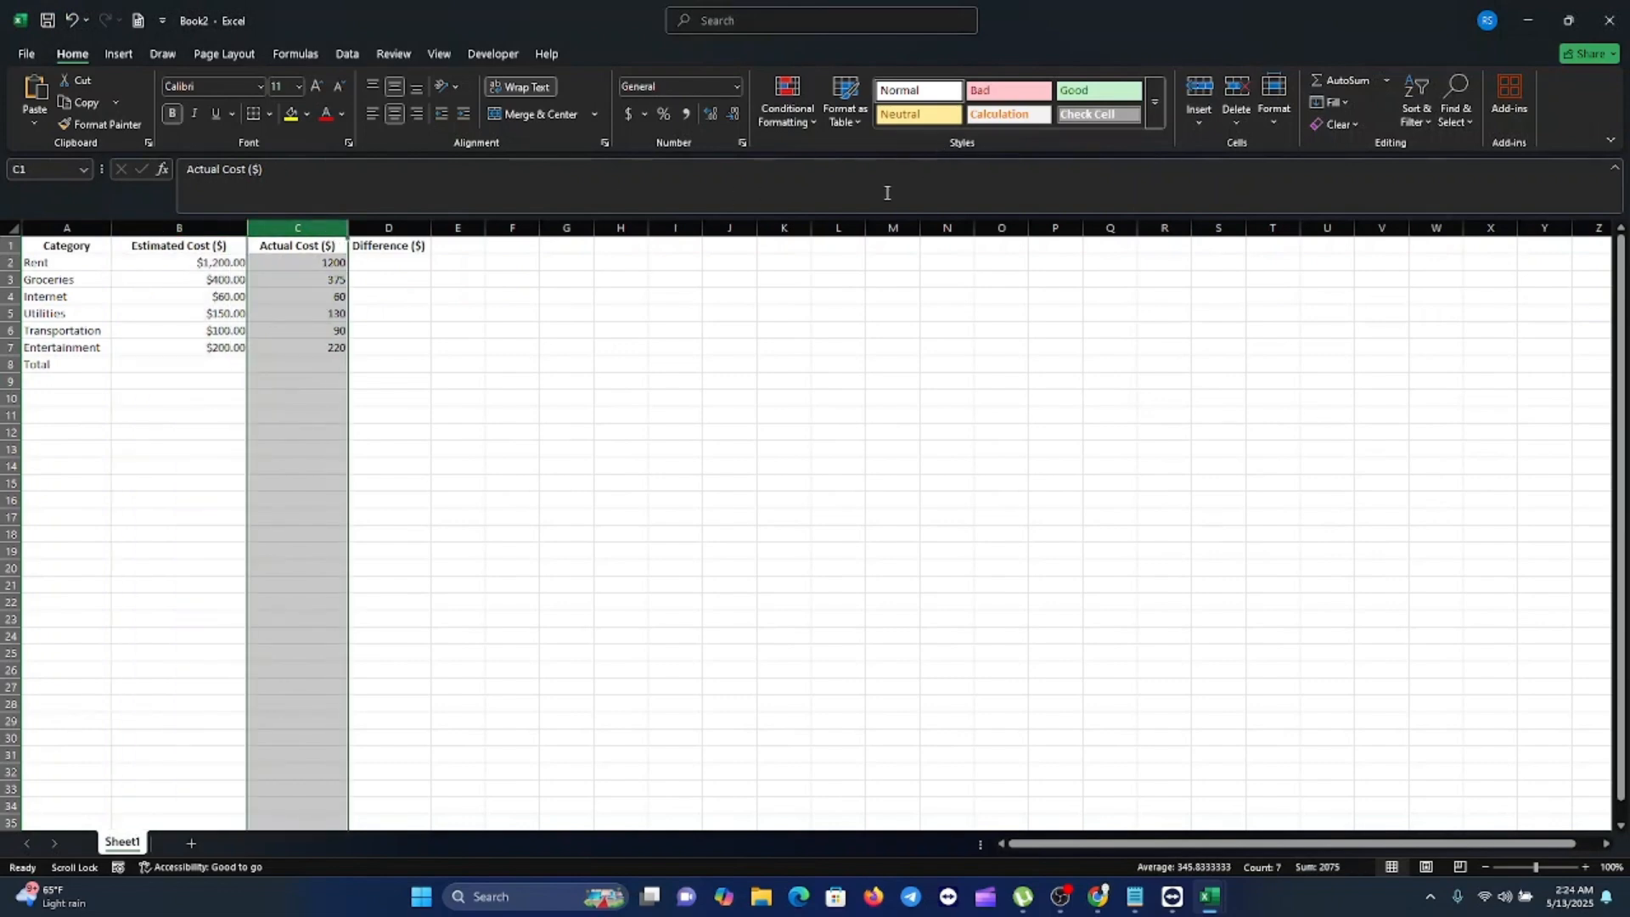
left_click(741, 144)
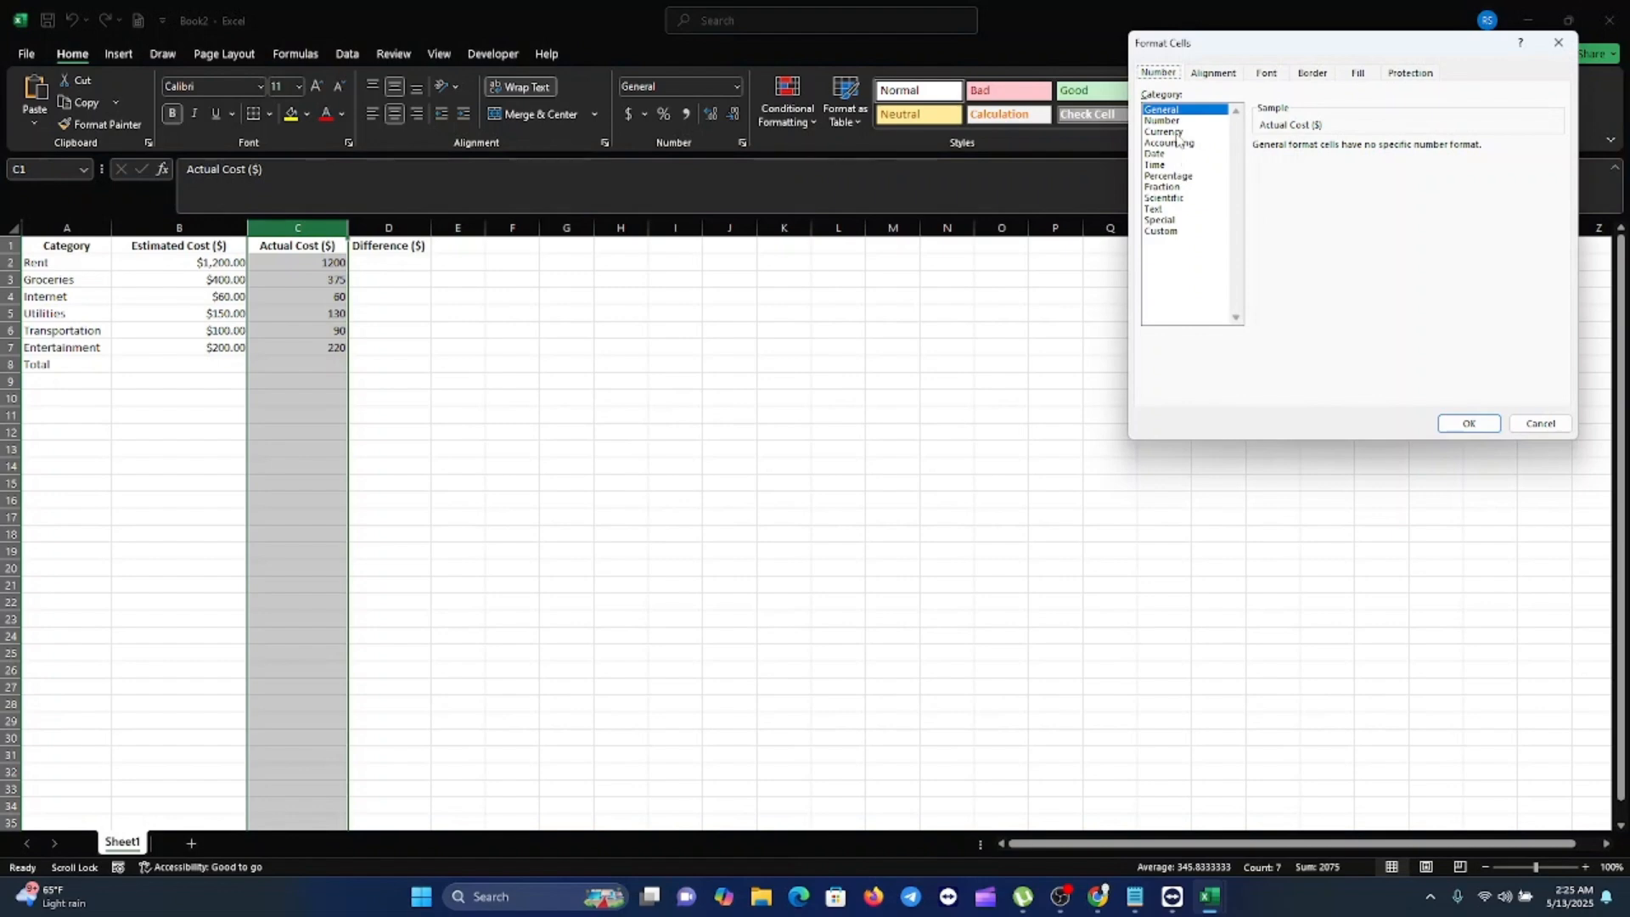
left_click(1176, 133)
left_click(1461, 423)
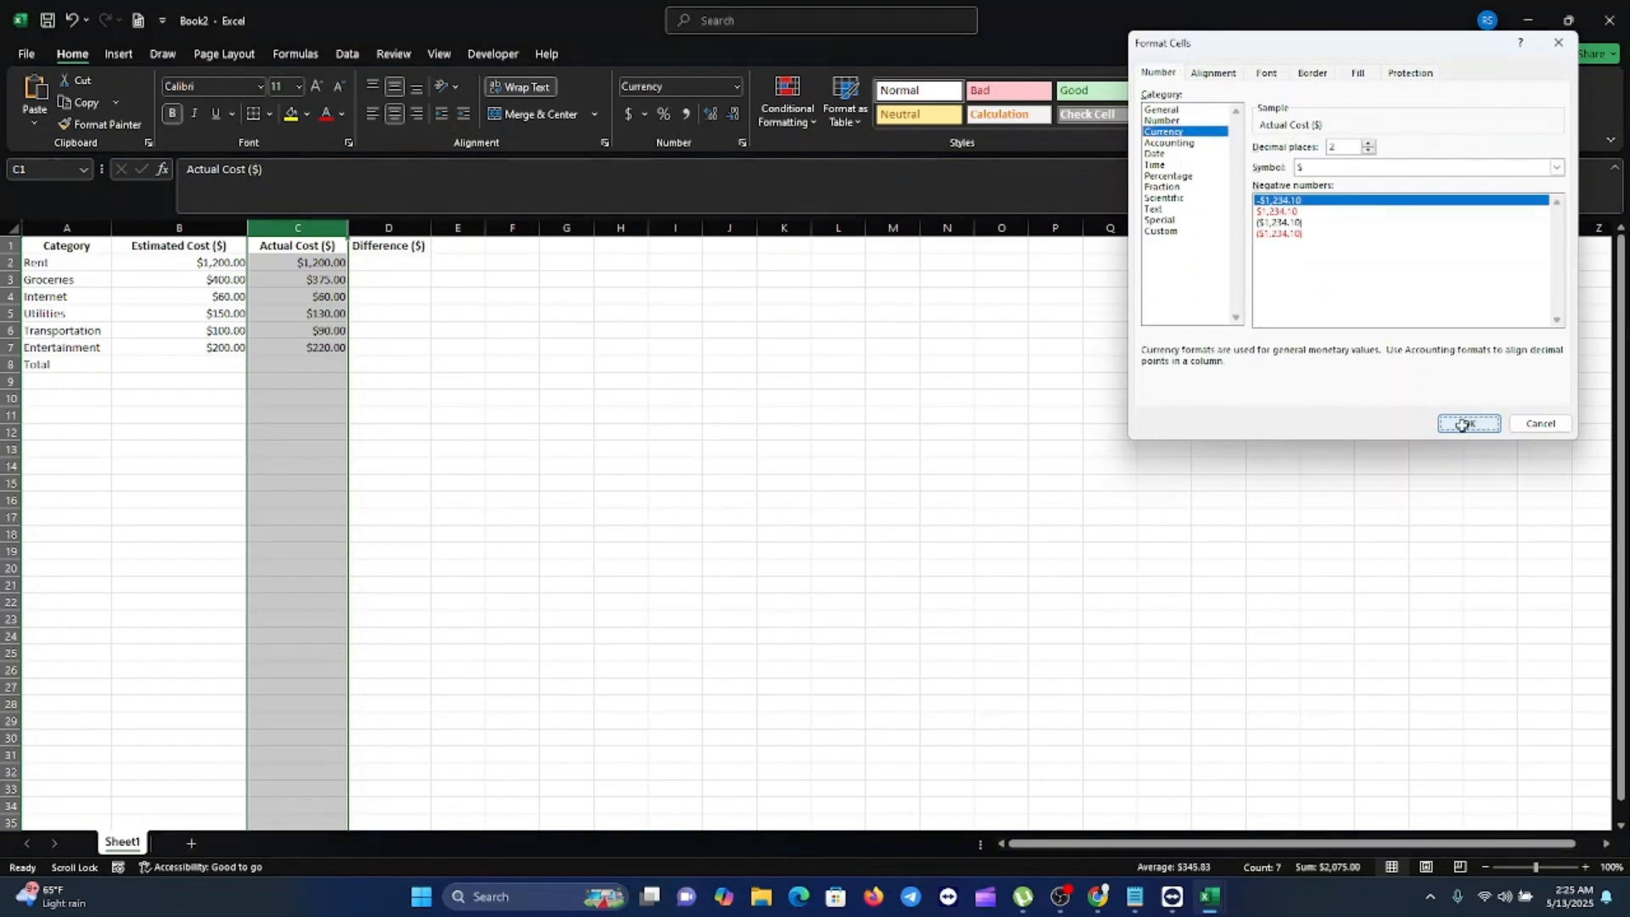
left_click(403, 517)
- Enter the formula =B2-C2 in D2 to calculate the Rent difference between estimated and actual cost
left_click(366, 265)
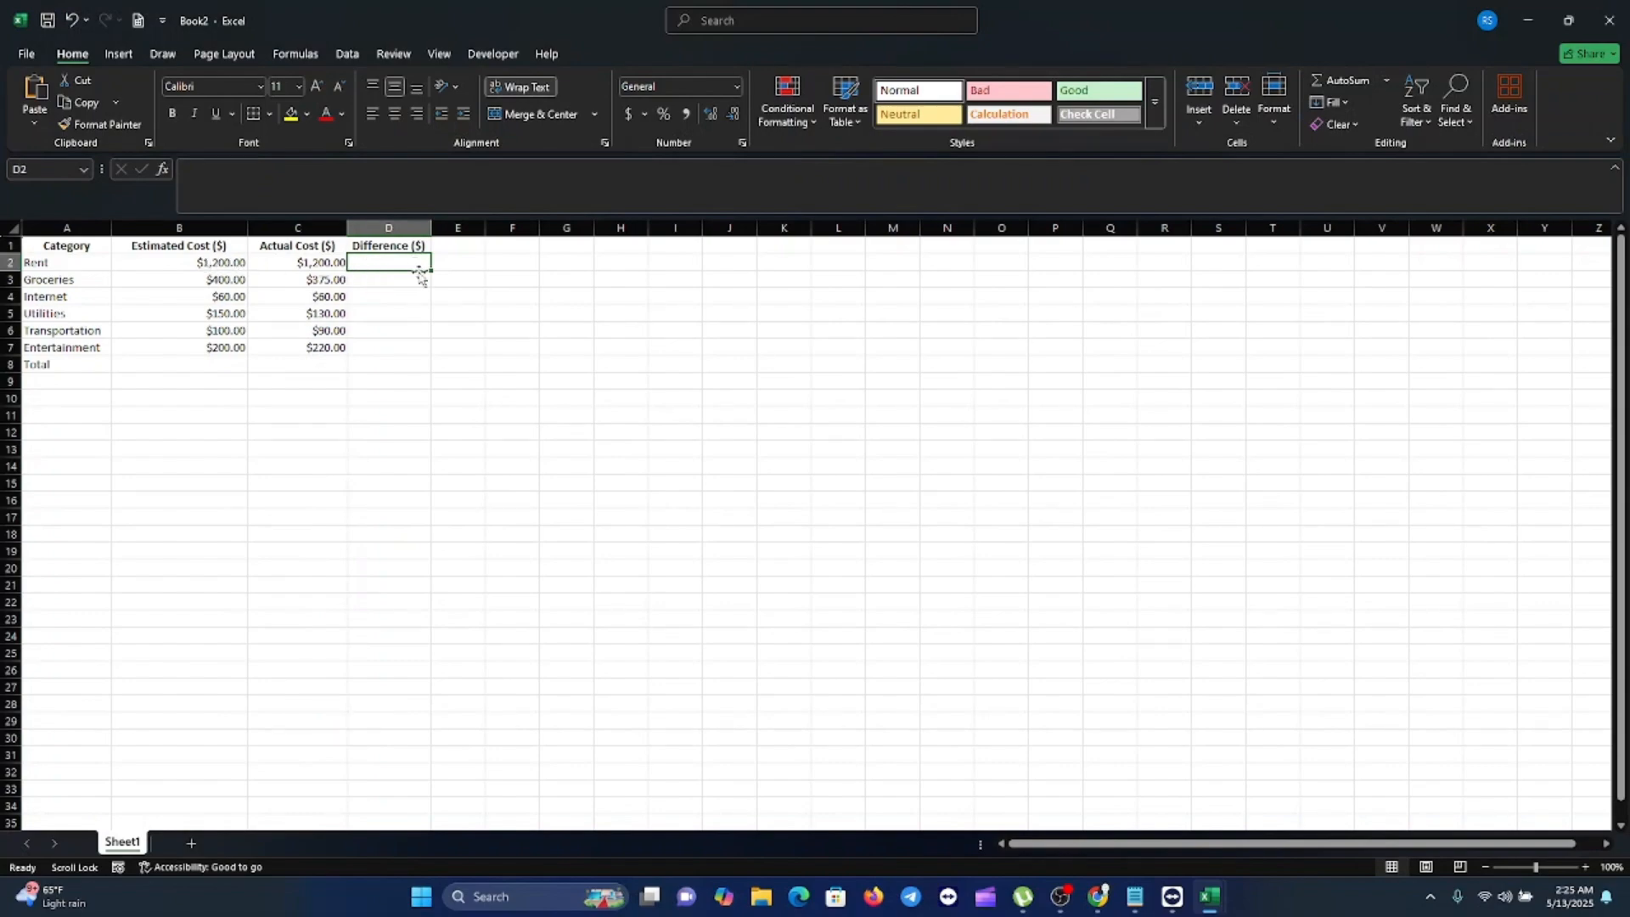
type("=")
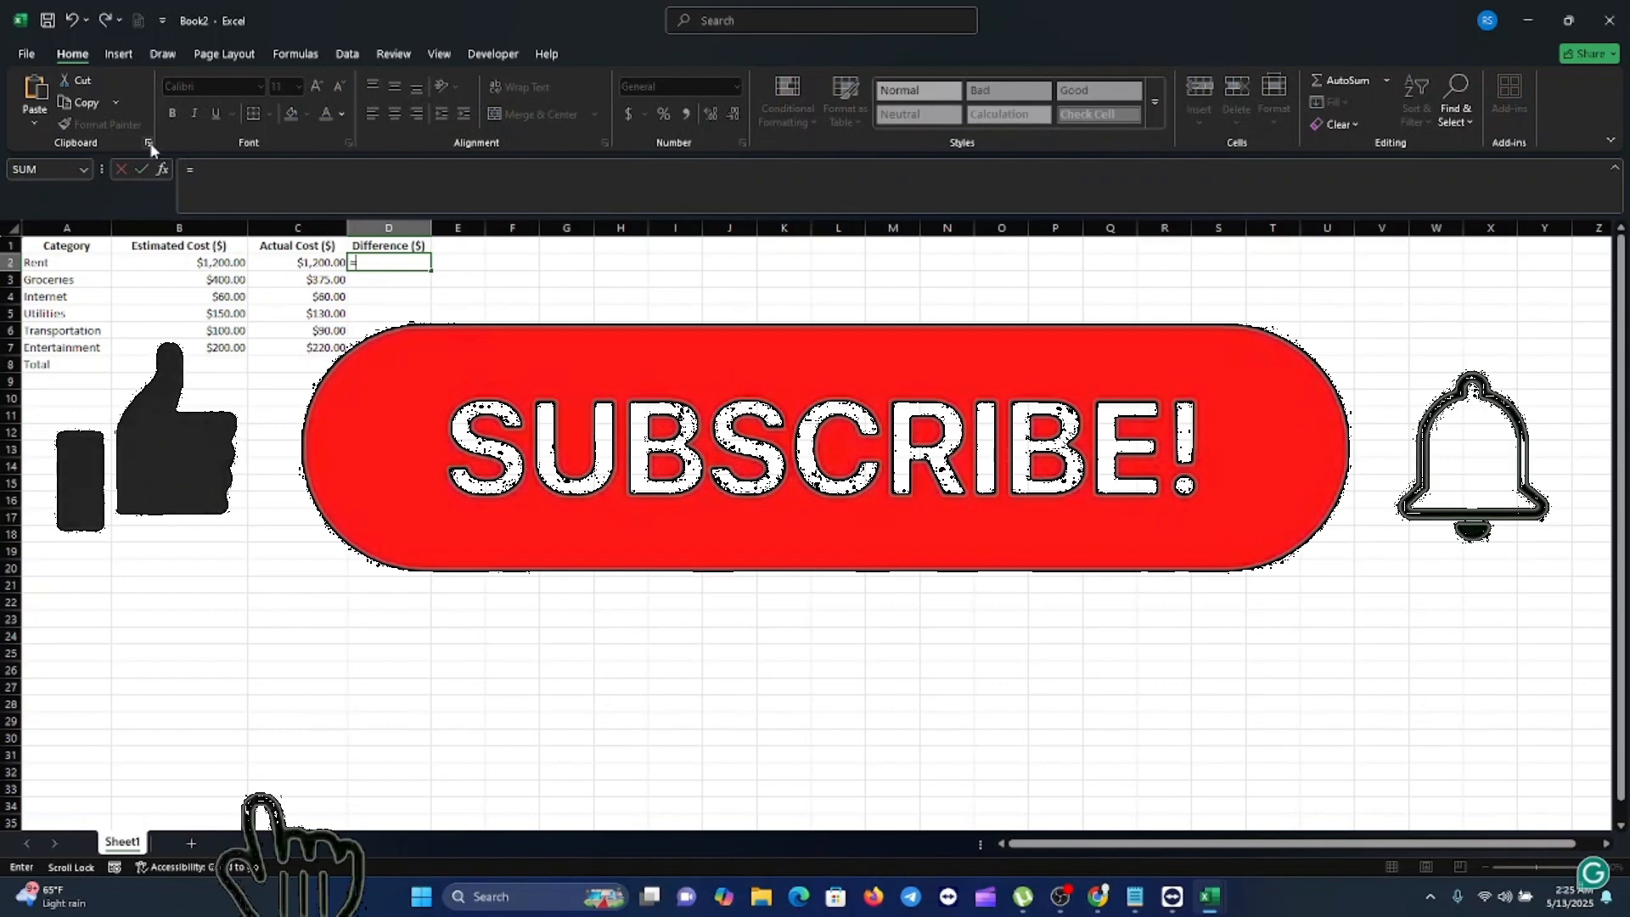
left_click(225, 262)
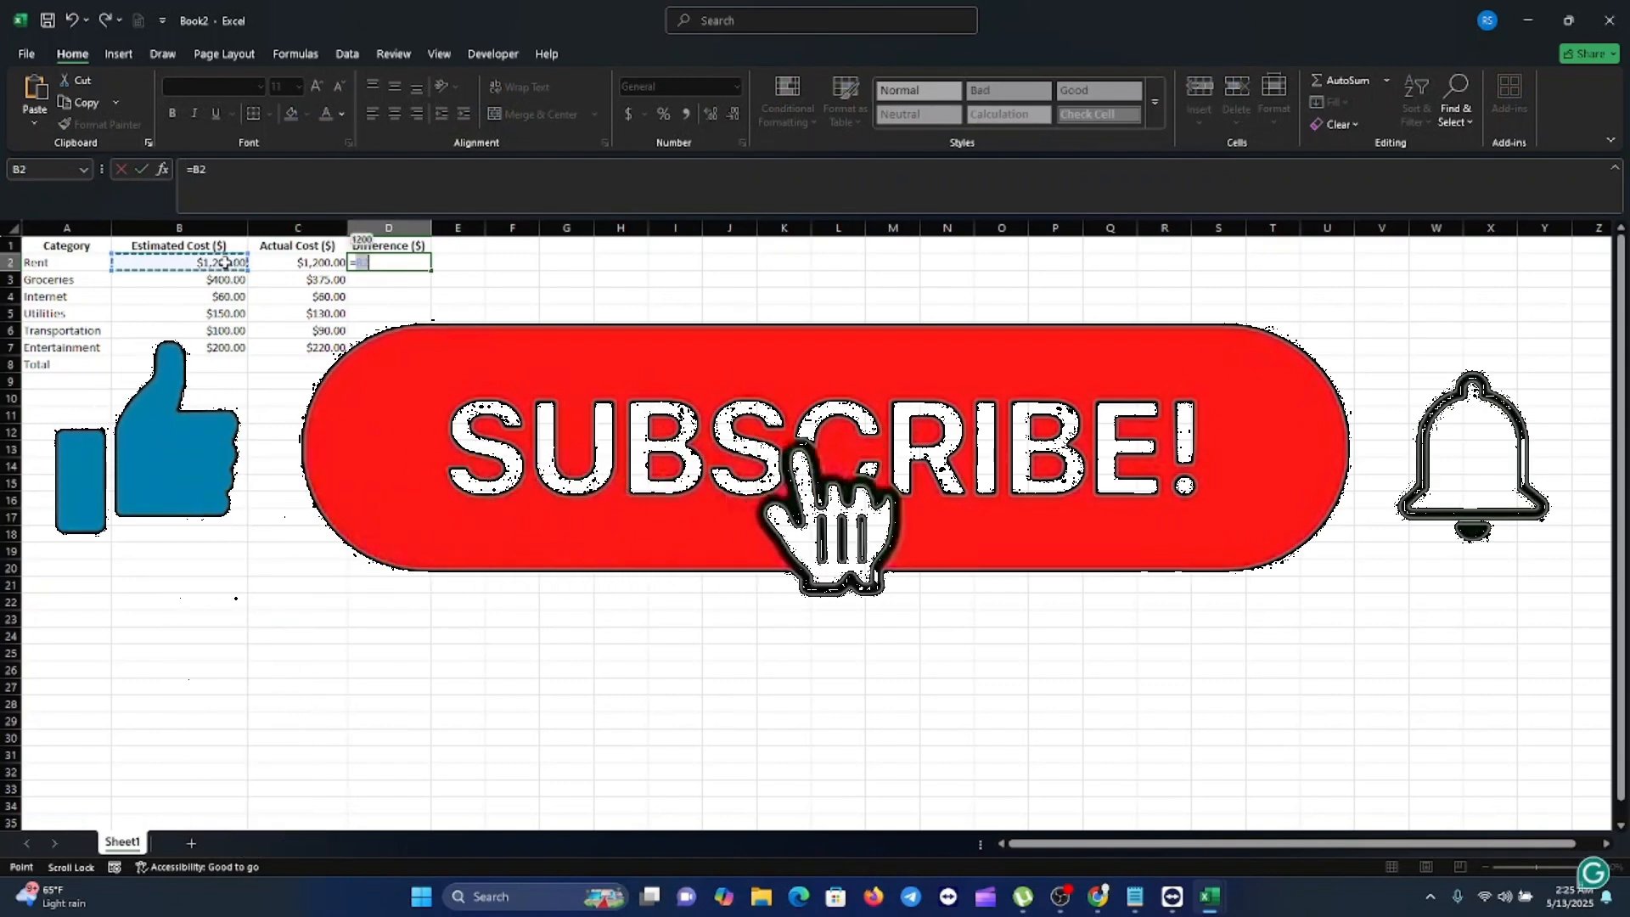
type("-")
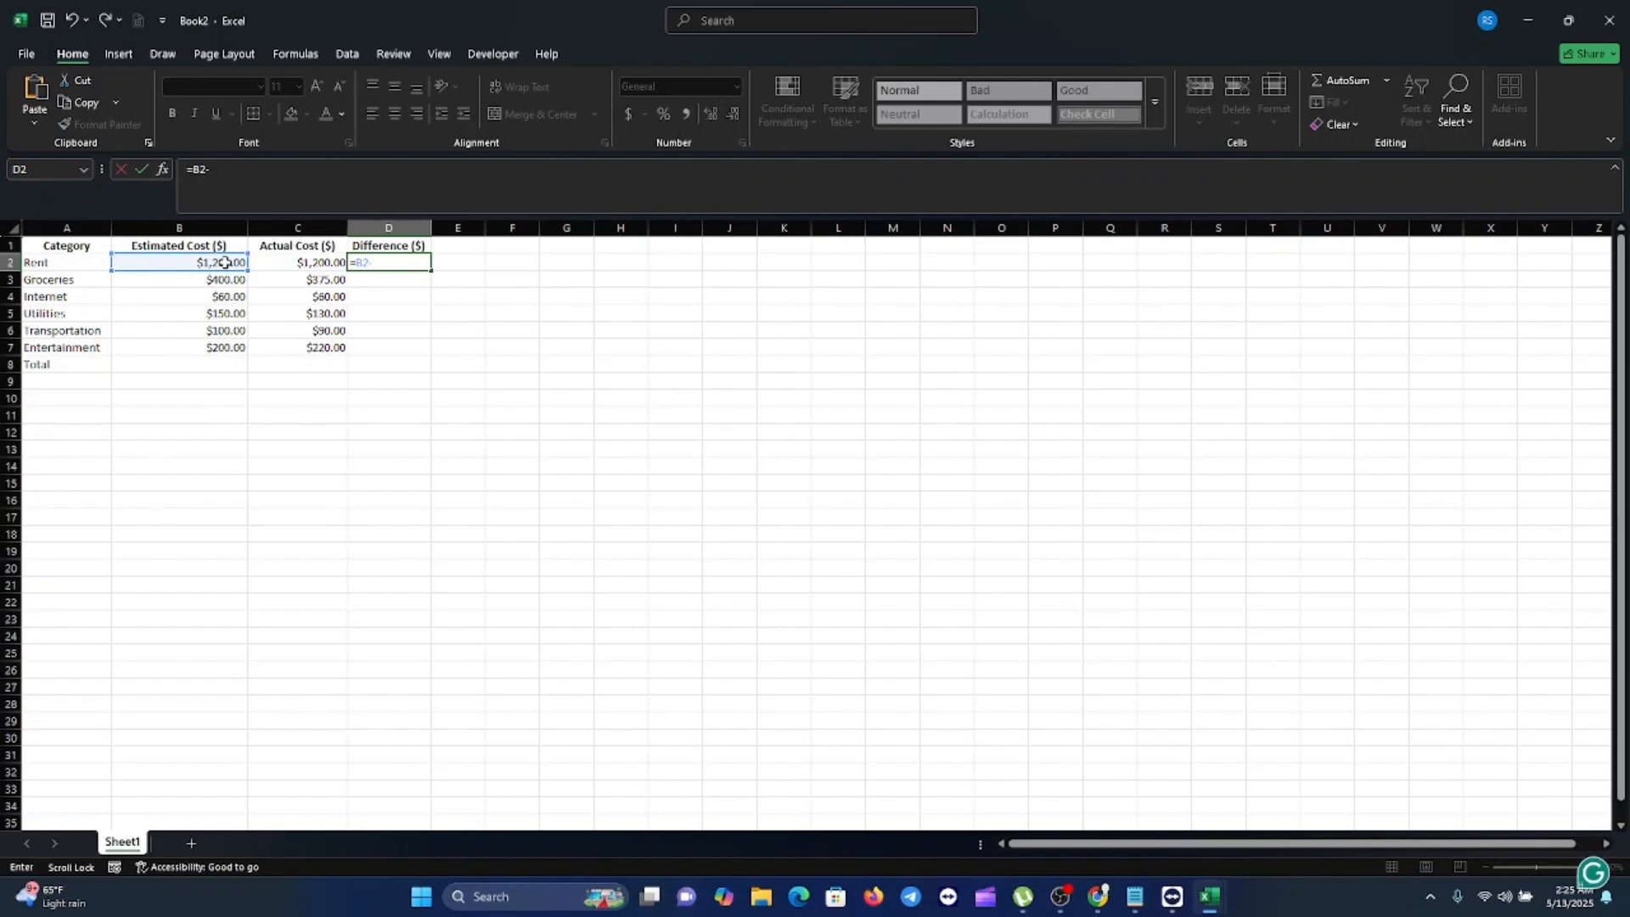
left_click(318, 263)
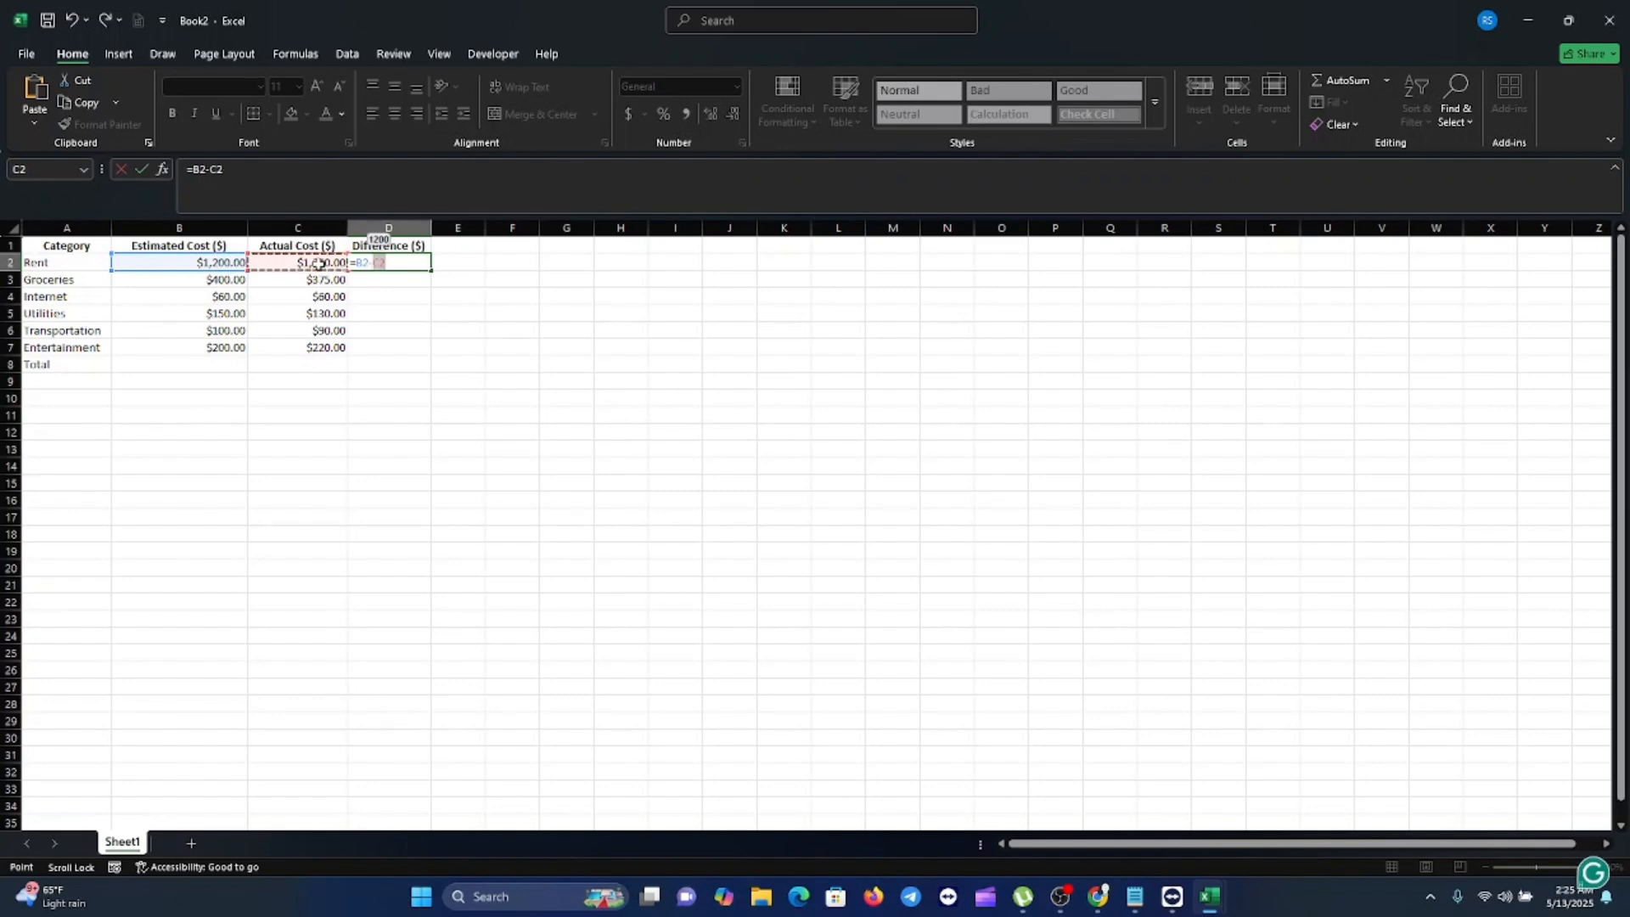
key("Return")
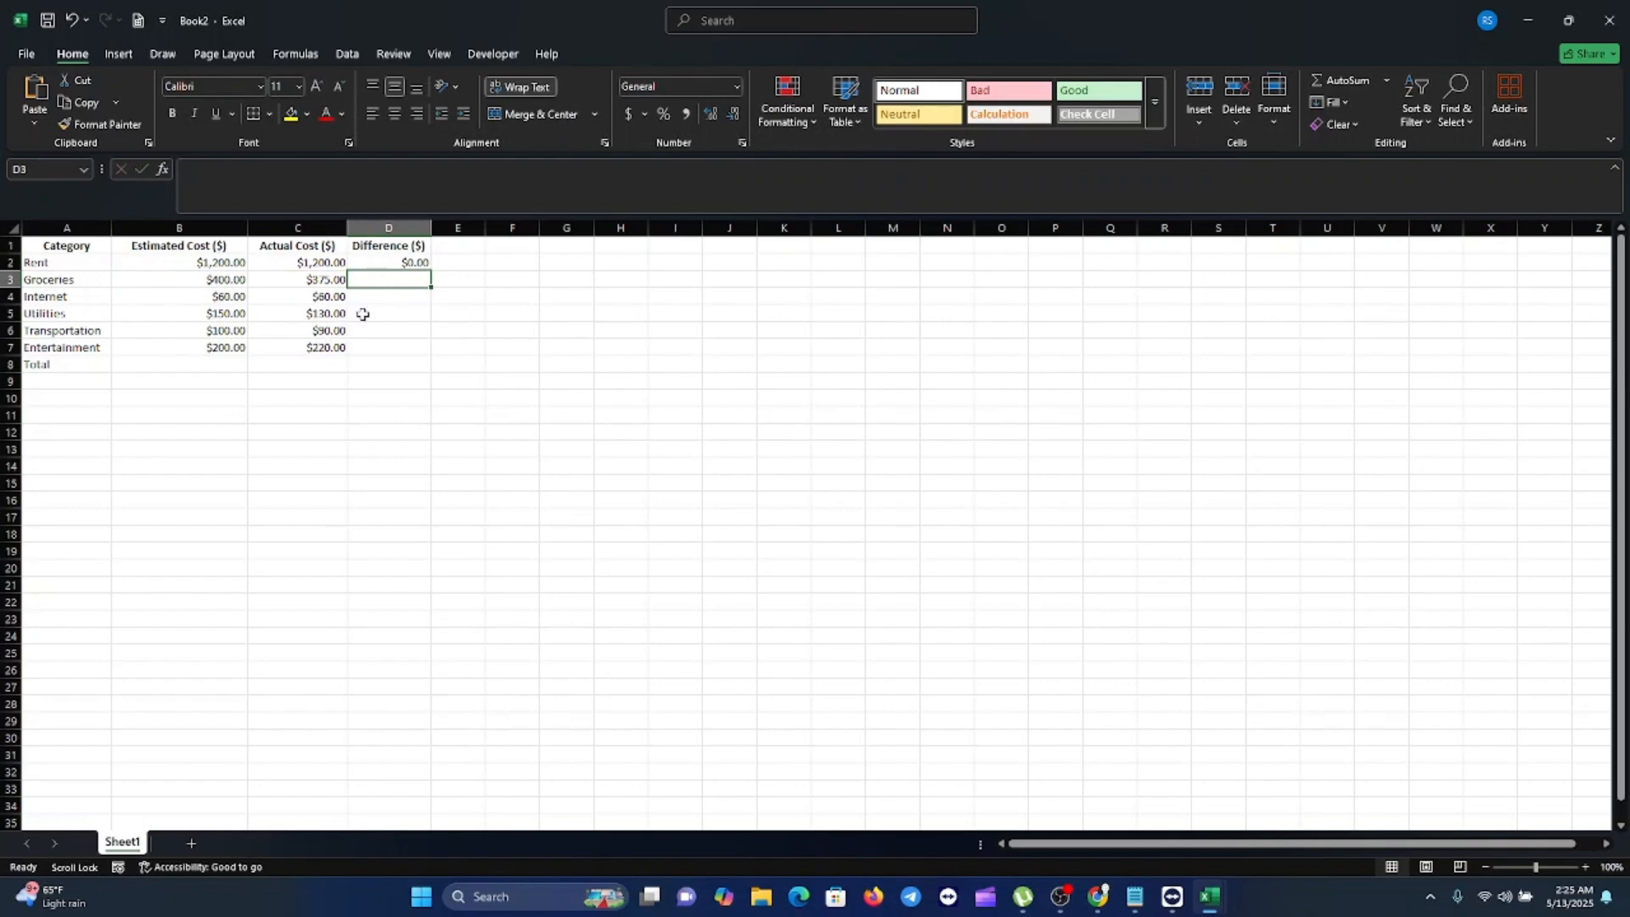
- Fill the difference formula from D2 down to D7 for the remaining expense categories
left_click(410, 264)
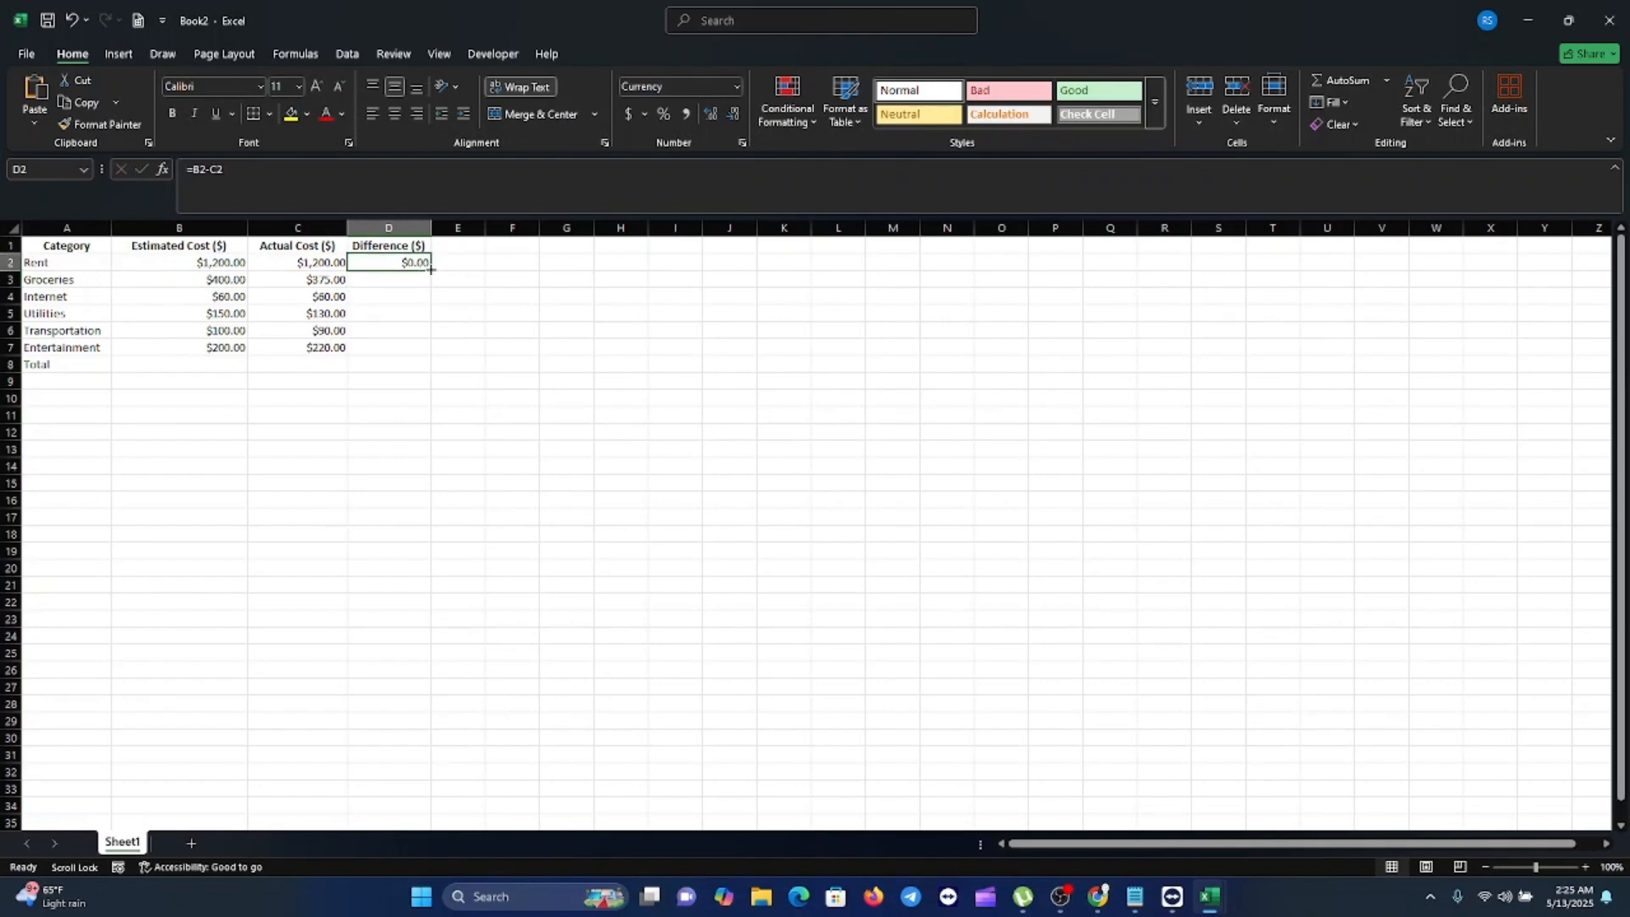
left_click_drag(430, 269, 426, 352)
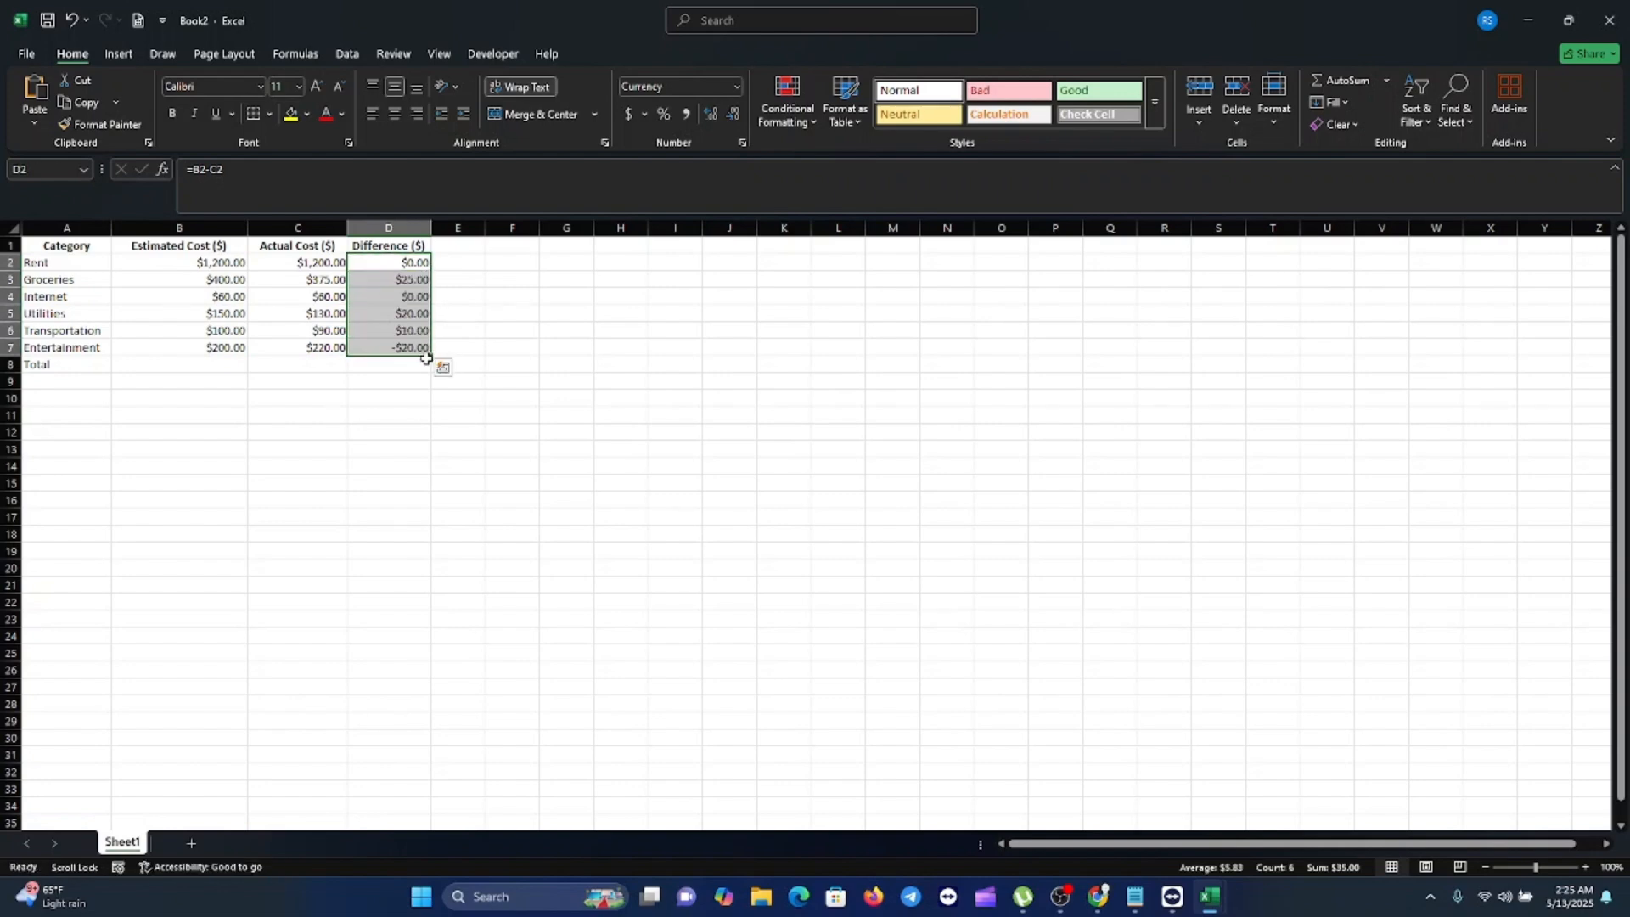
left_click(373, 466)
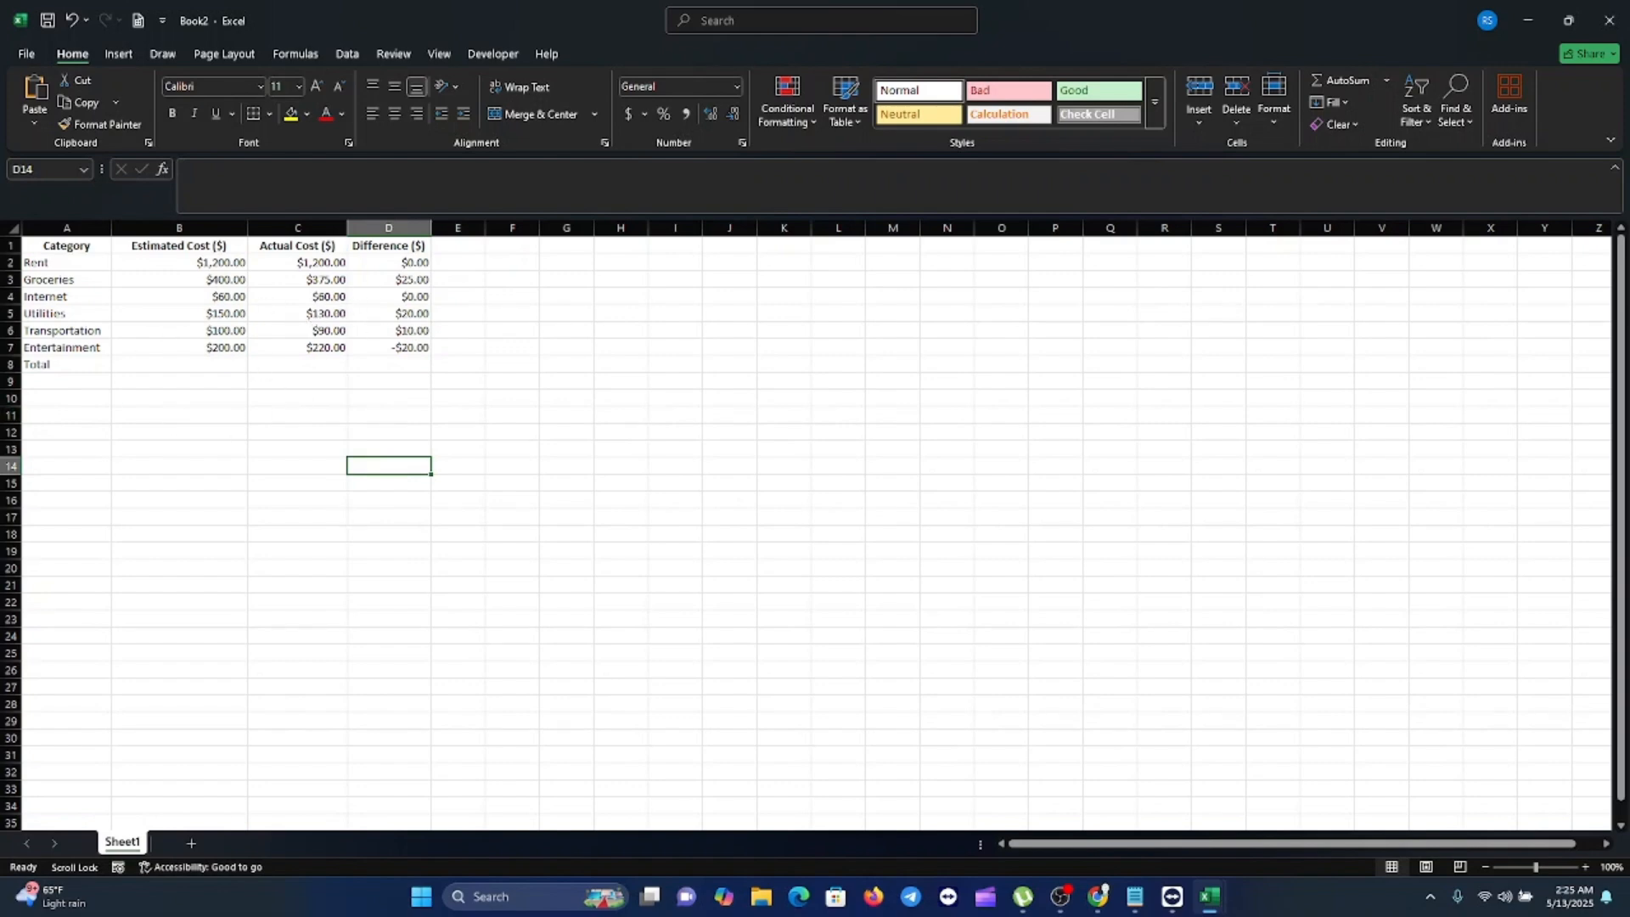
key("alt+Tab")
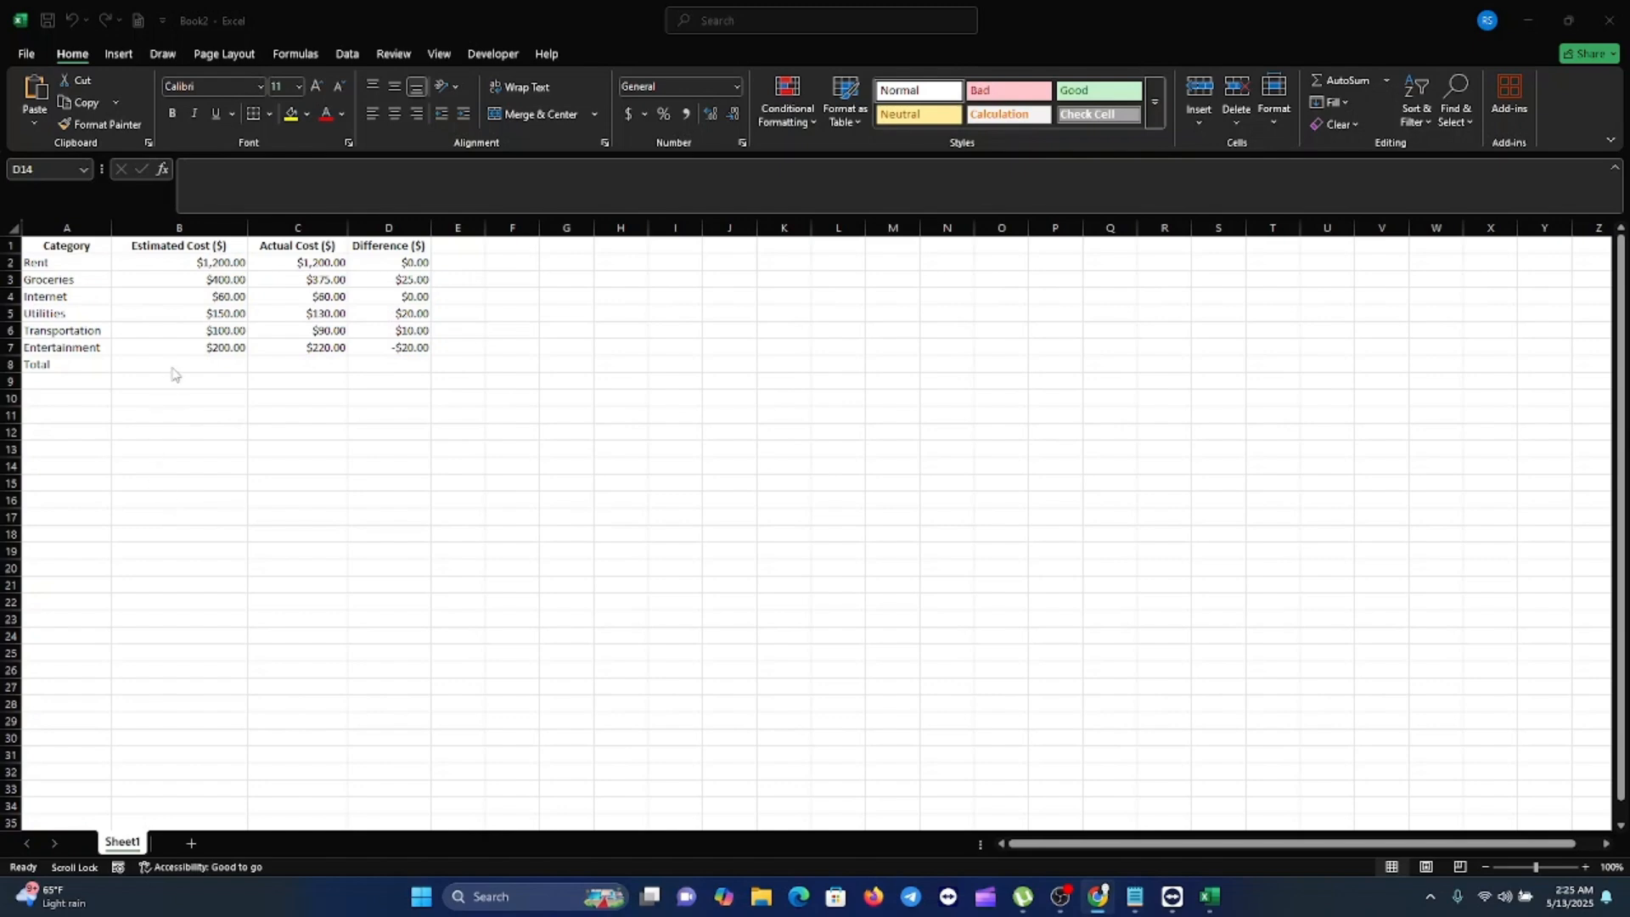
- Enter =SUM(B2:B7) in B8 for the Total row and fill the formula across to D8
left_click(203, 370)
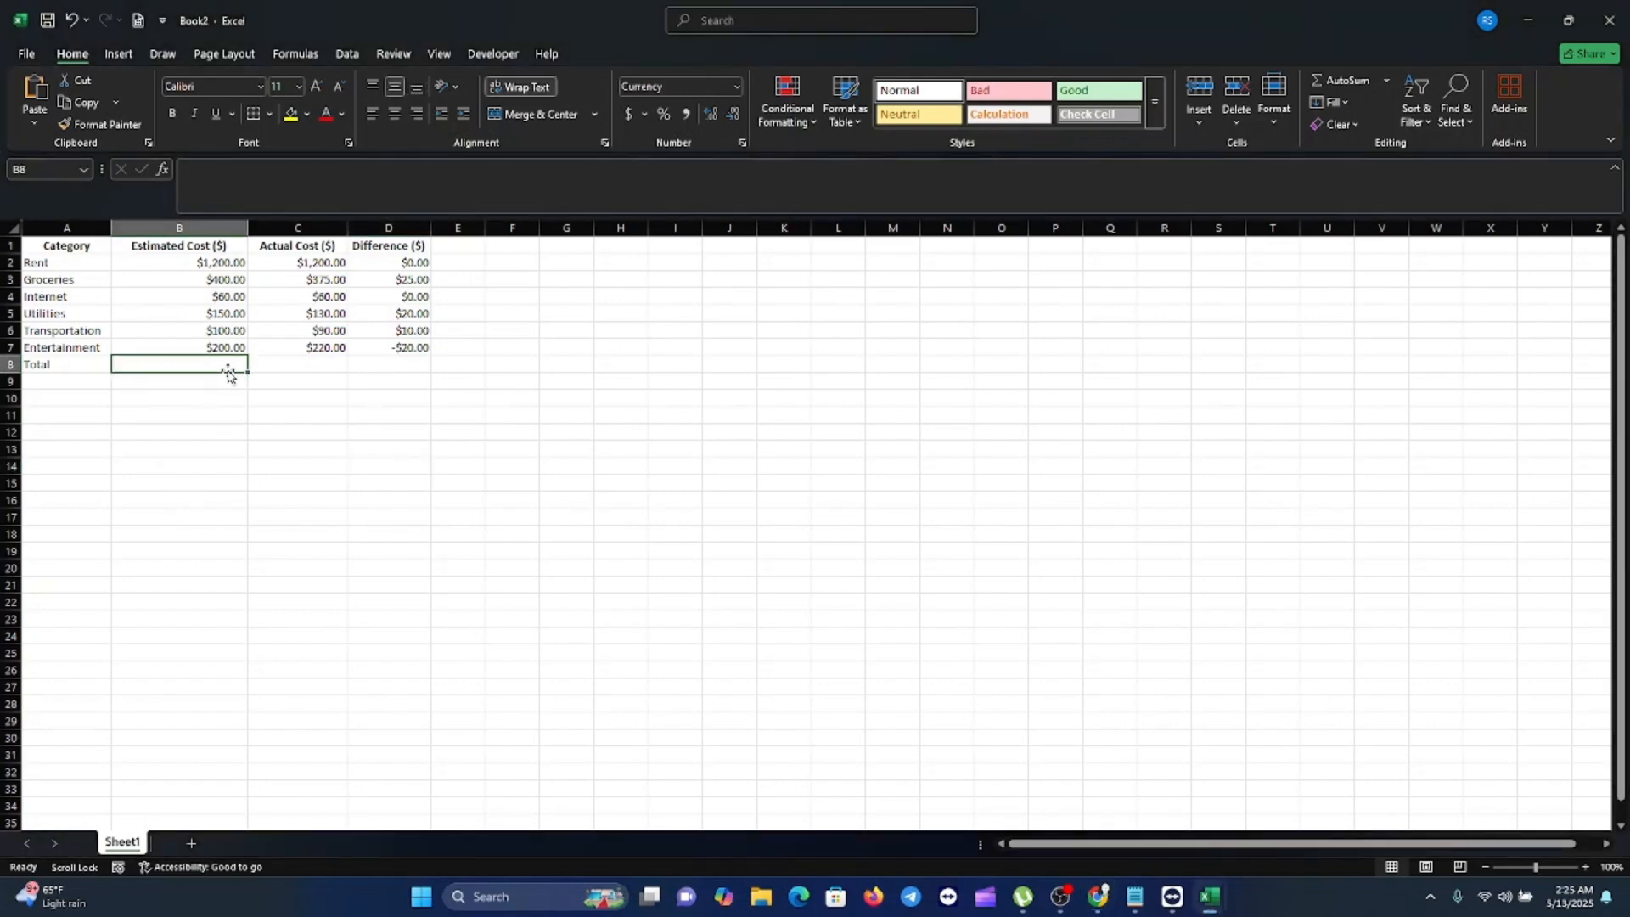
type("=S")
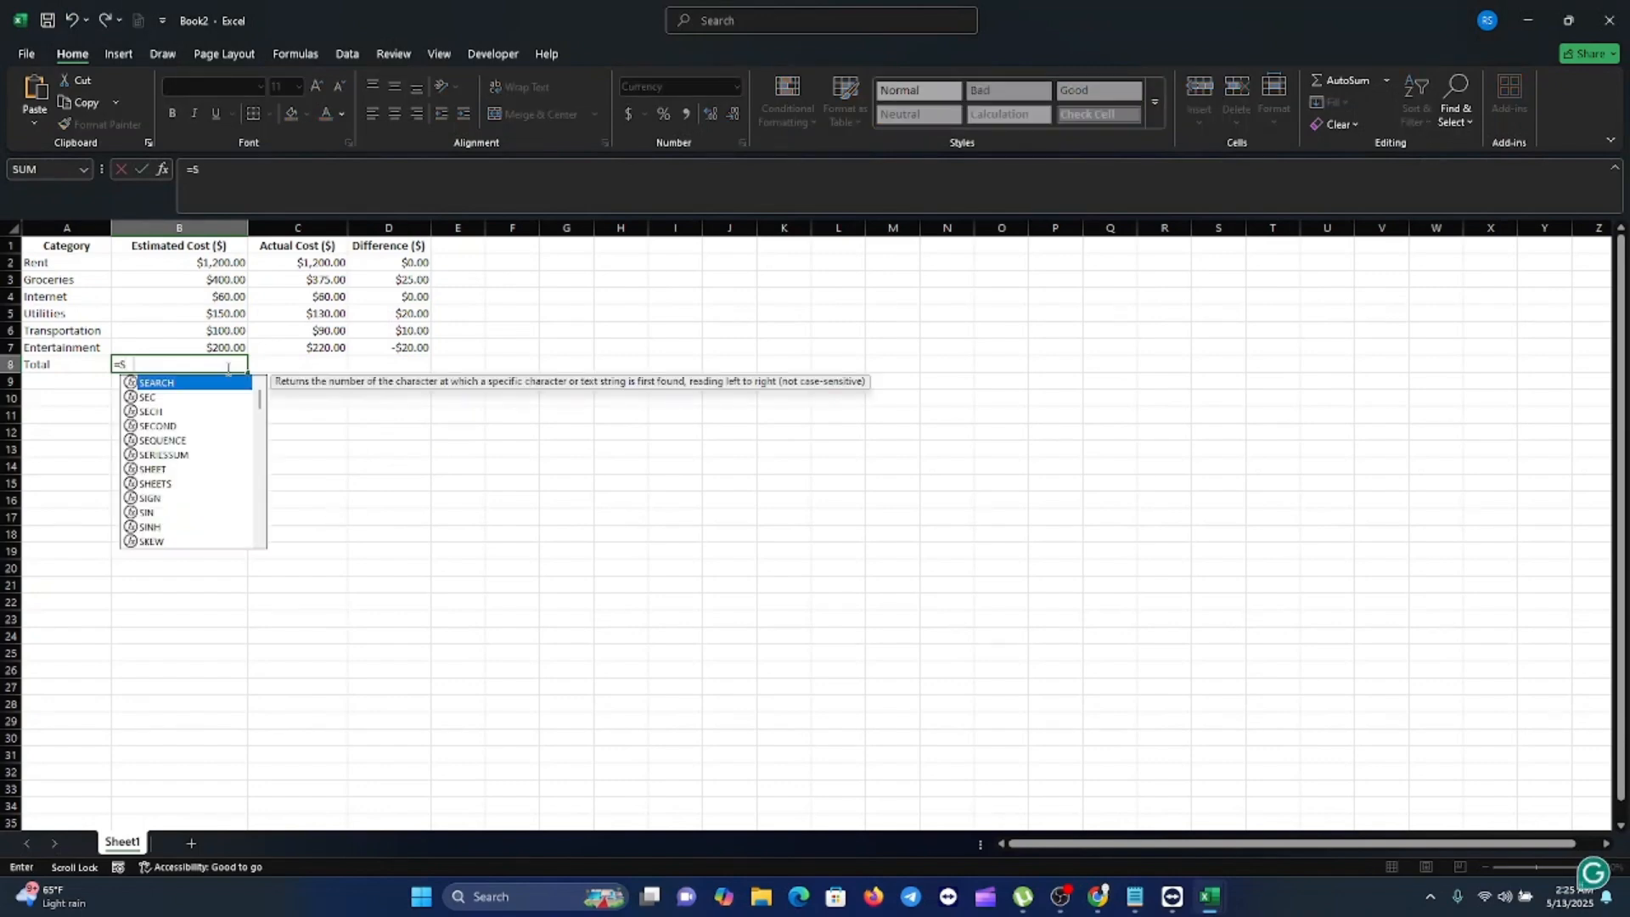
type("UM")
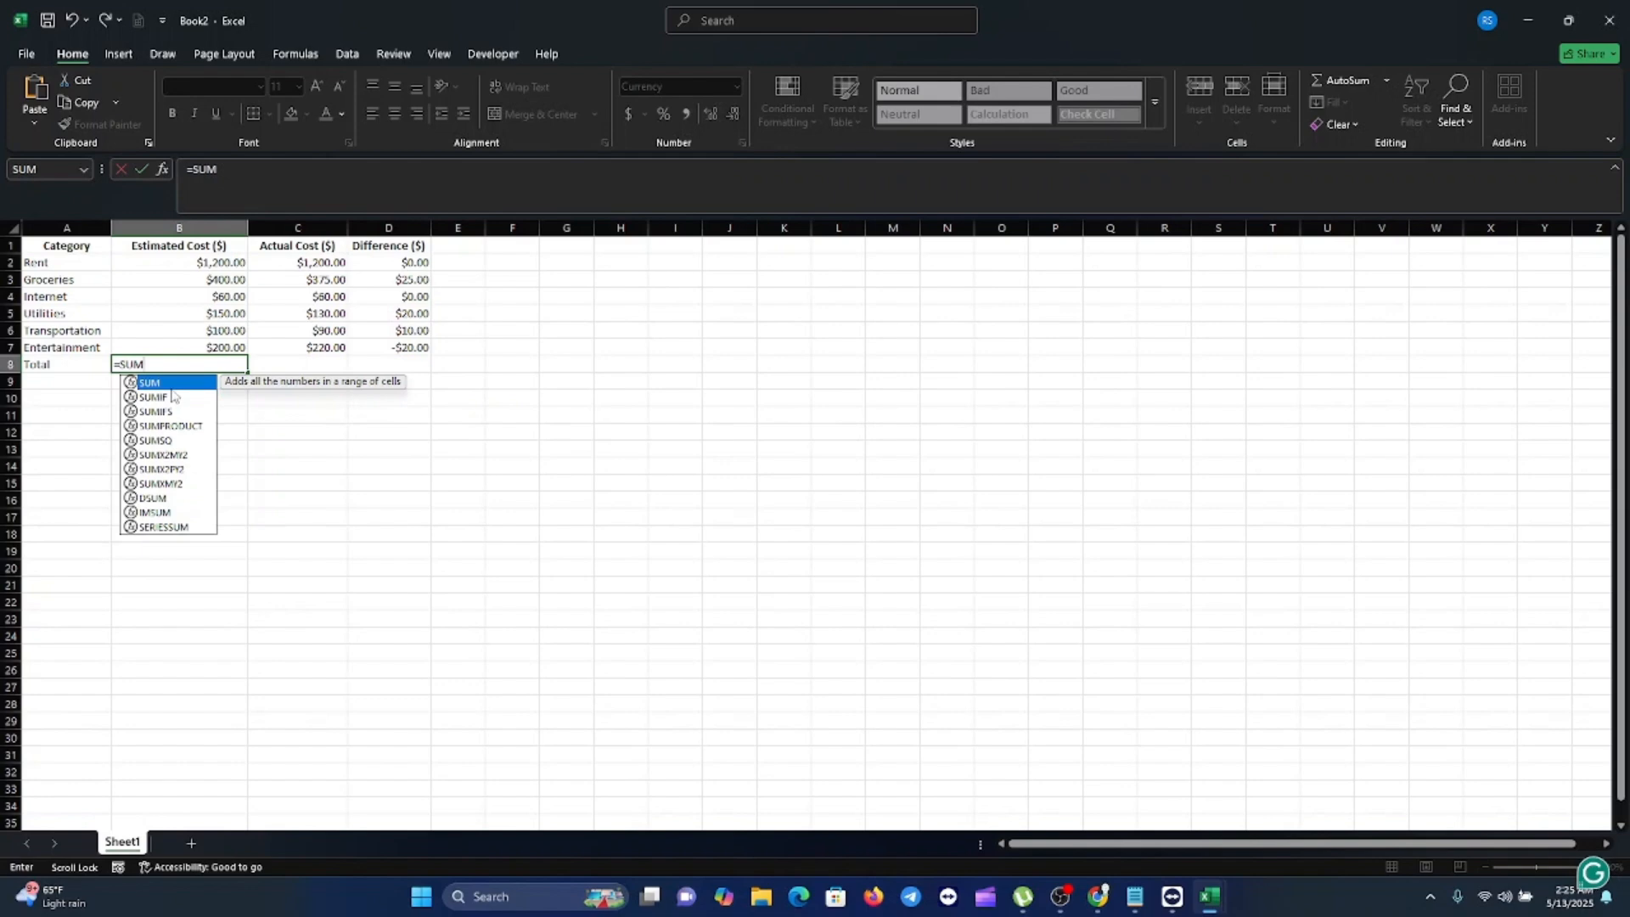
type("(")
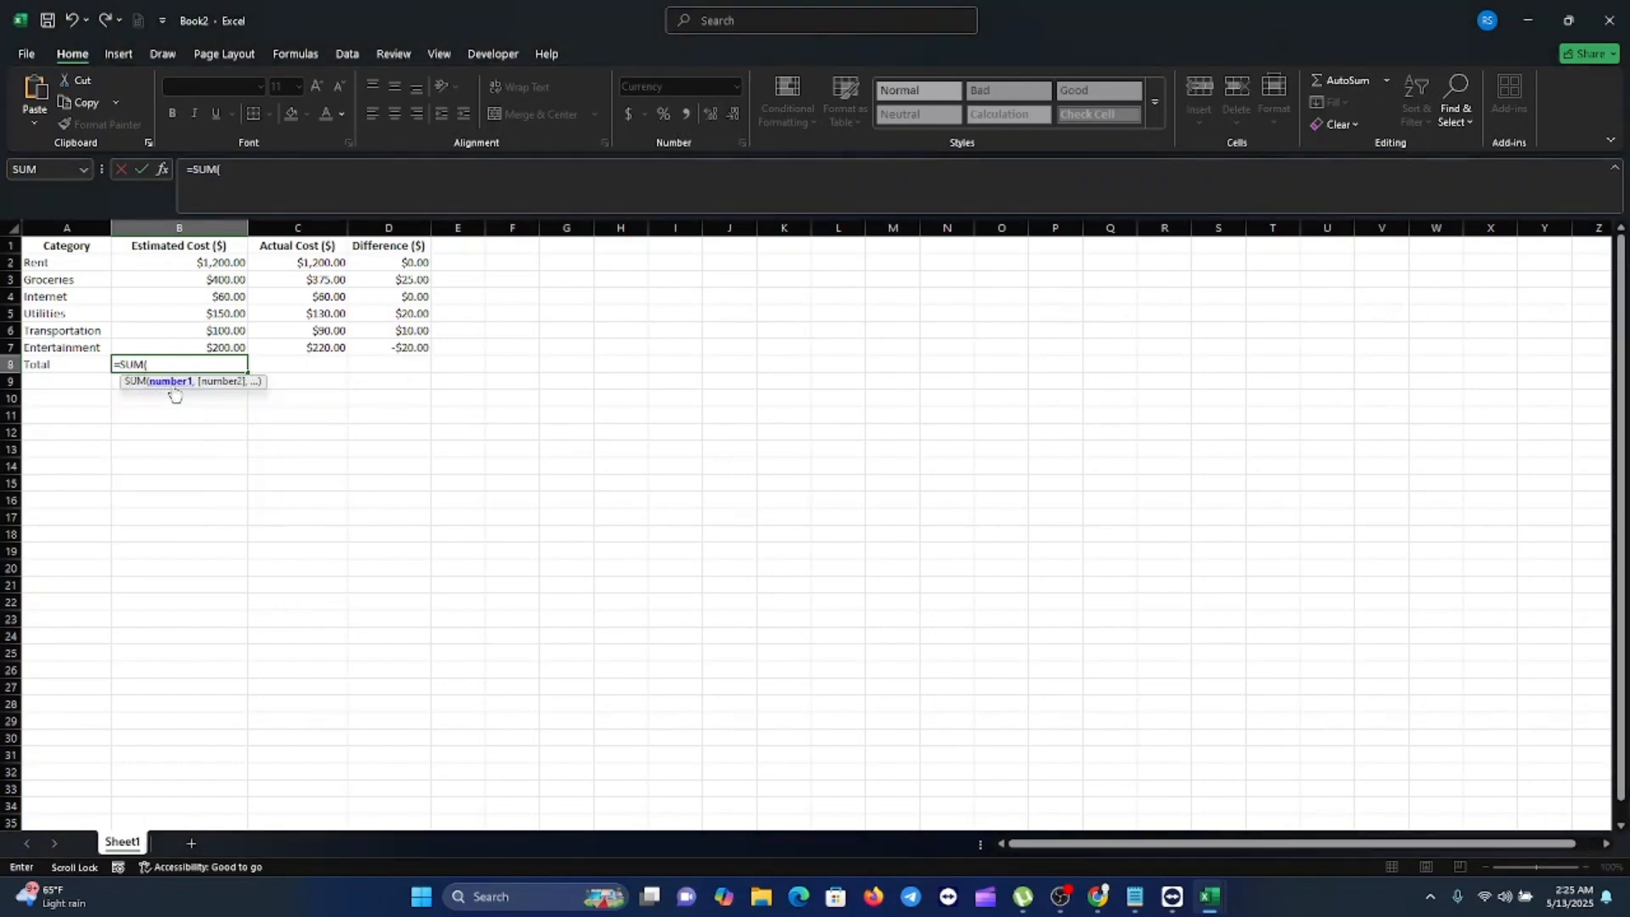
left_click(209, 262)
left_click_drag(218, 290, 227, 344)
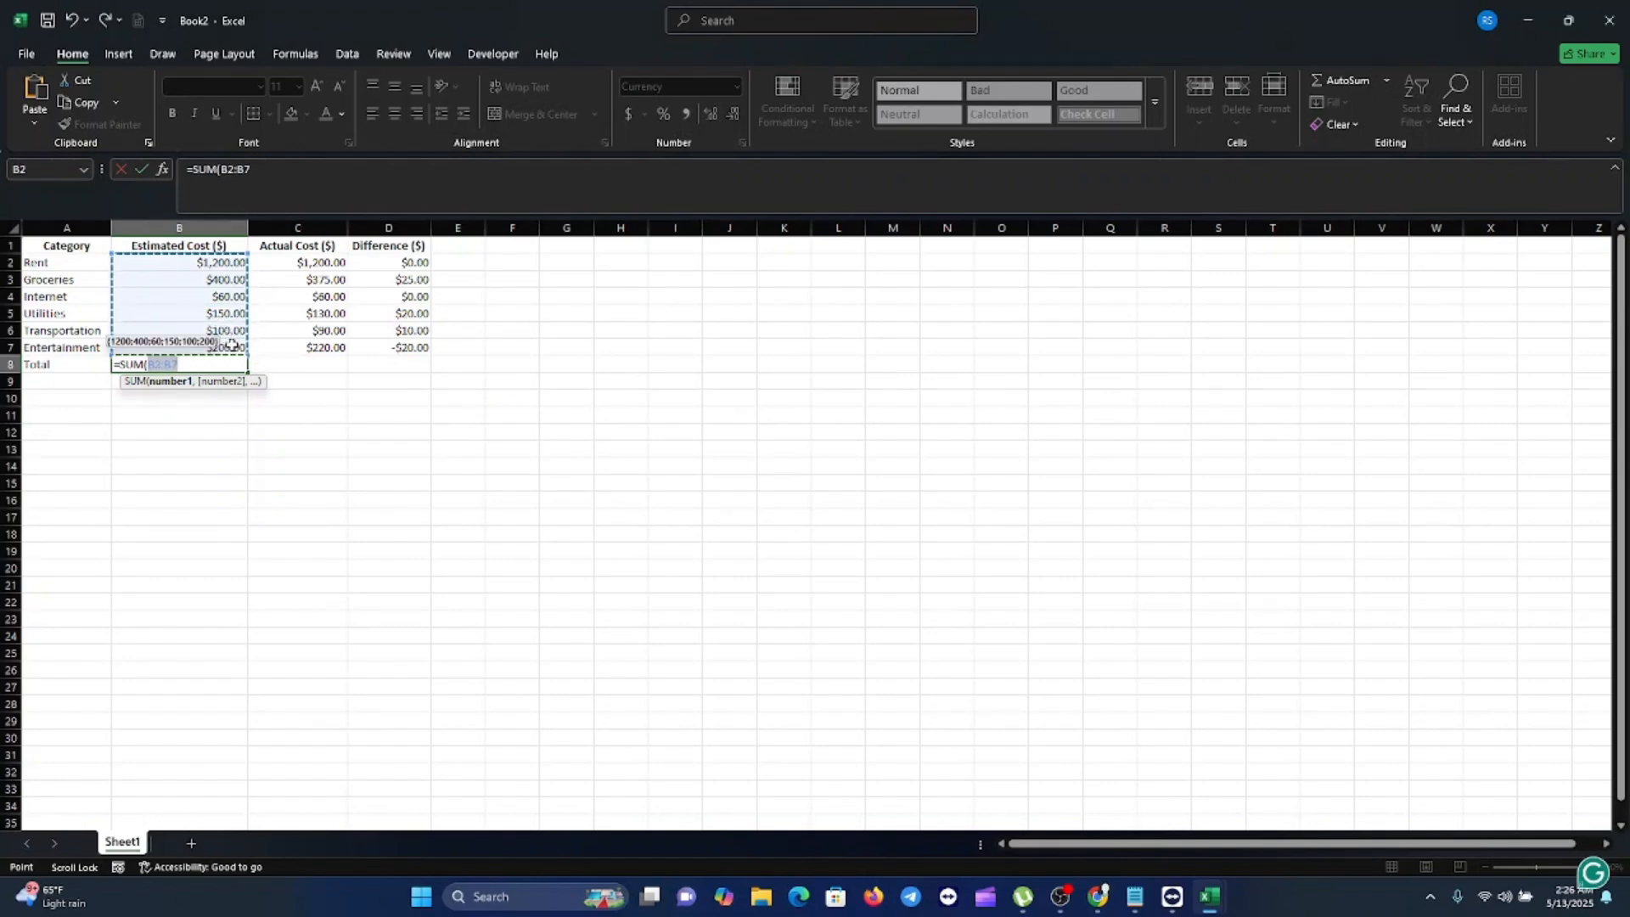
type(")")
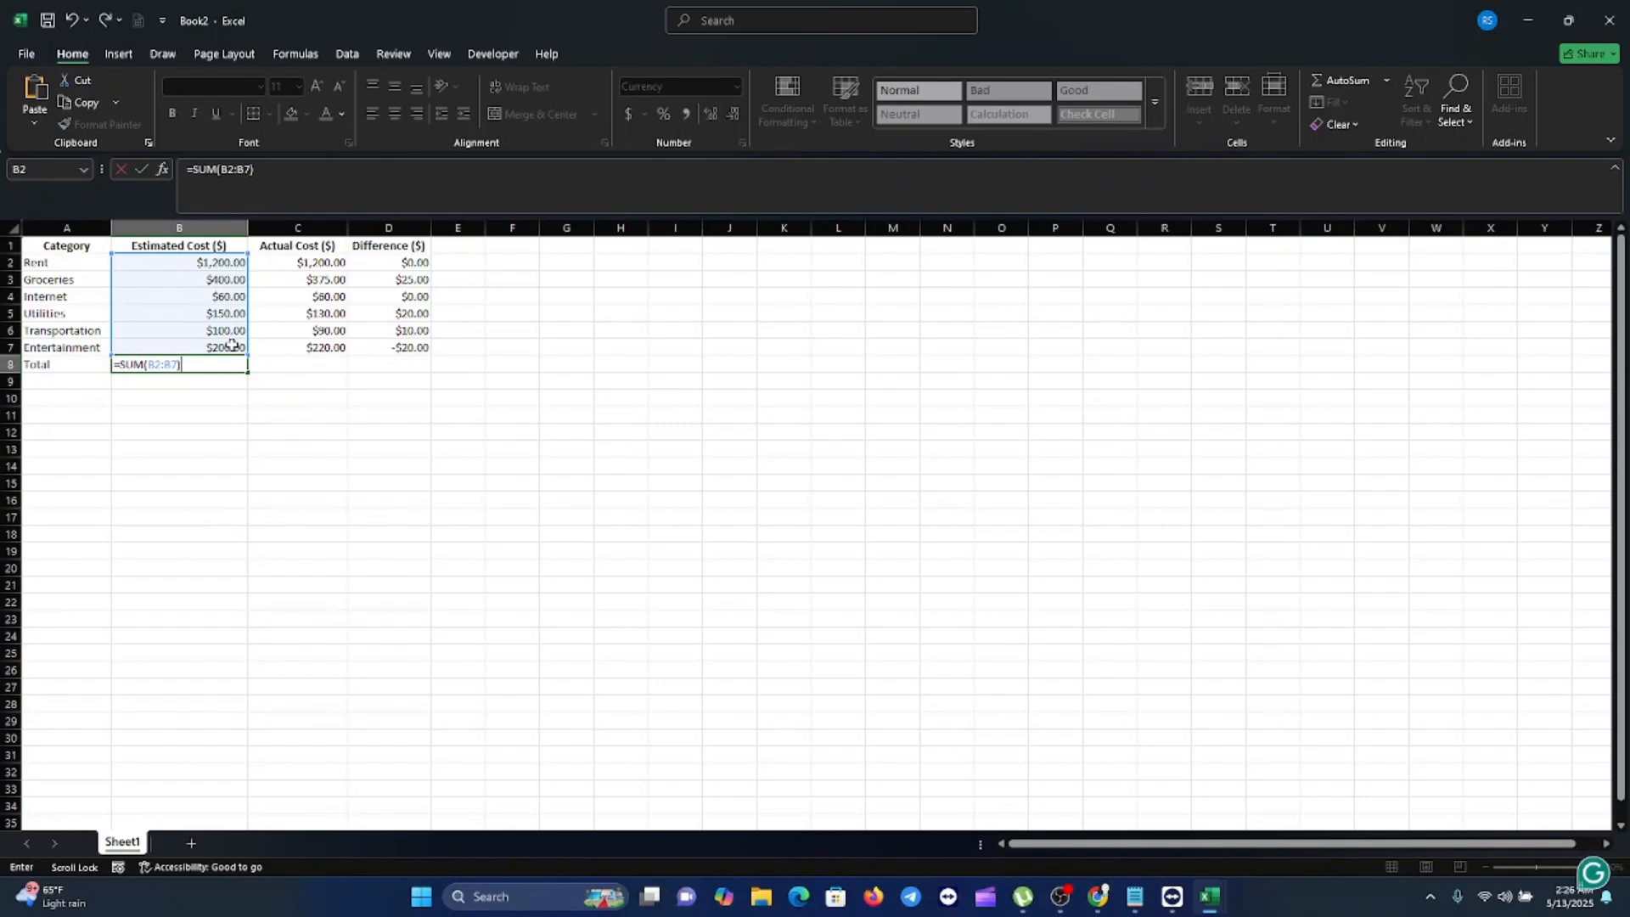
key("Return")
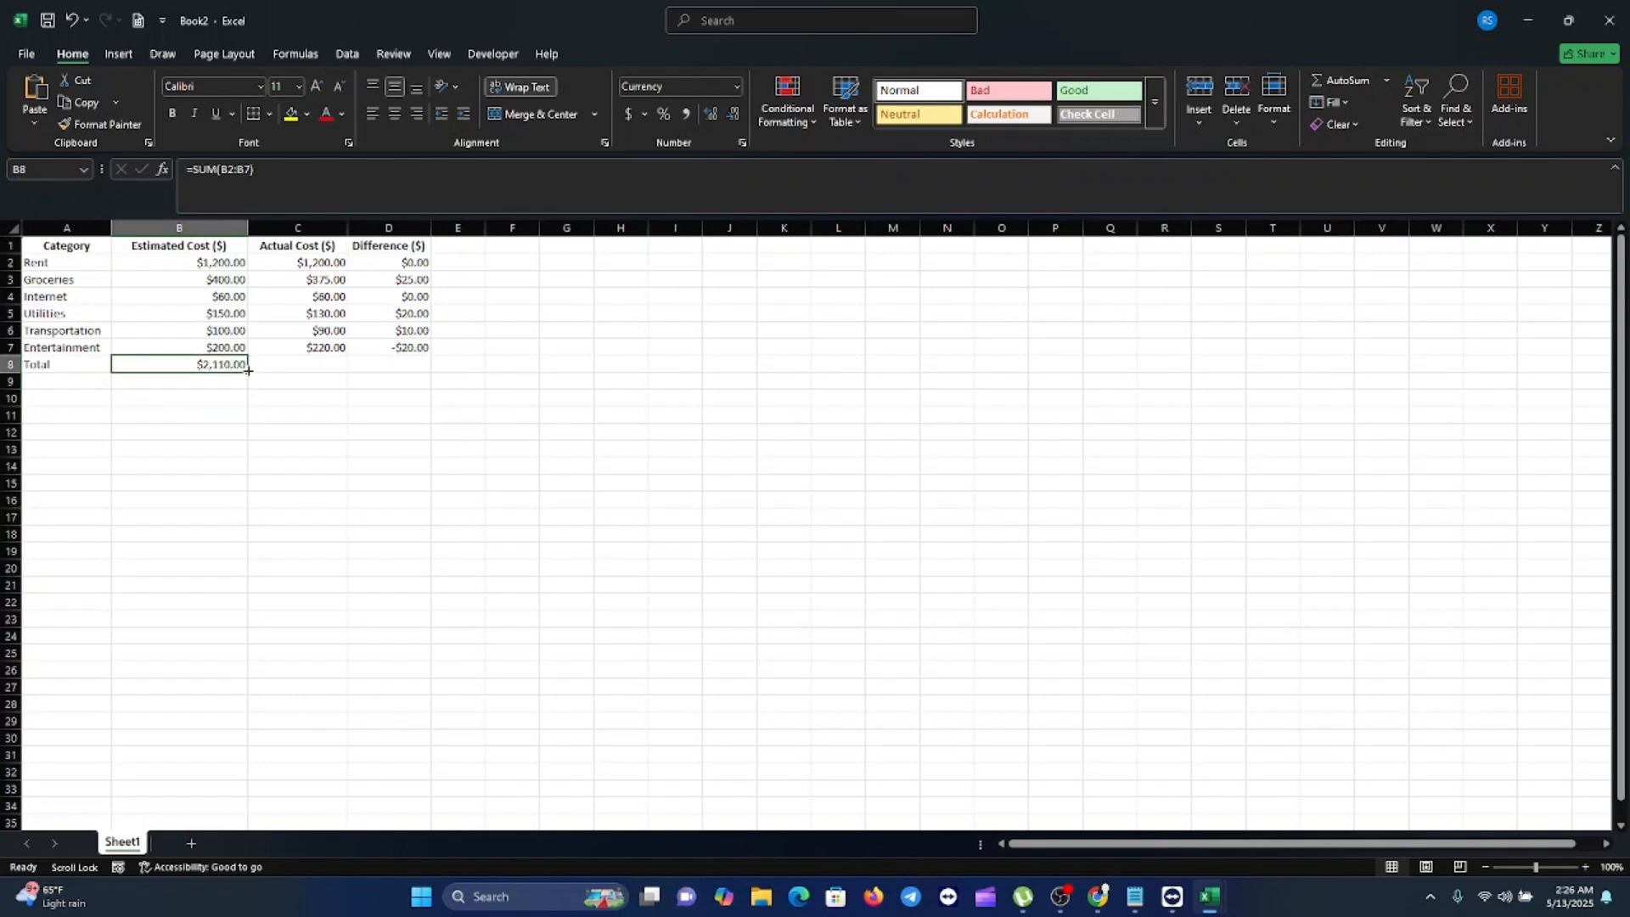
left_click_drag(248, 371, 393, 372)
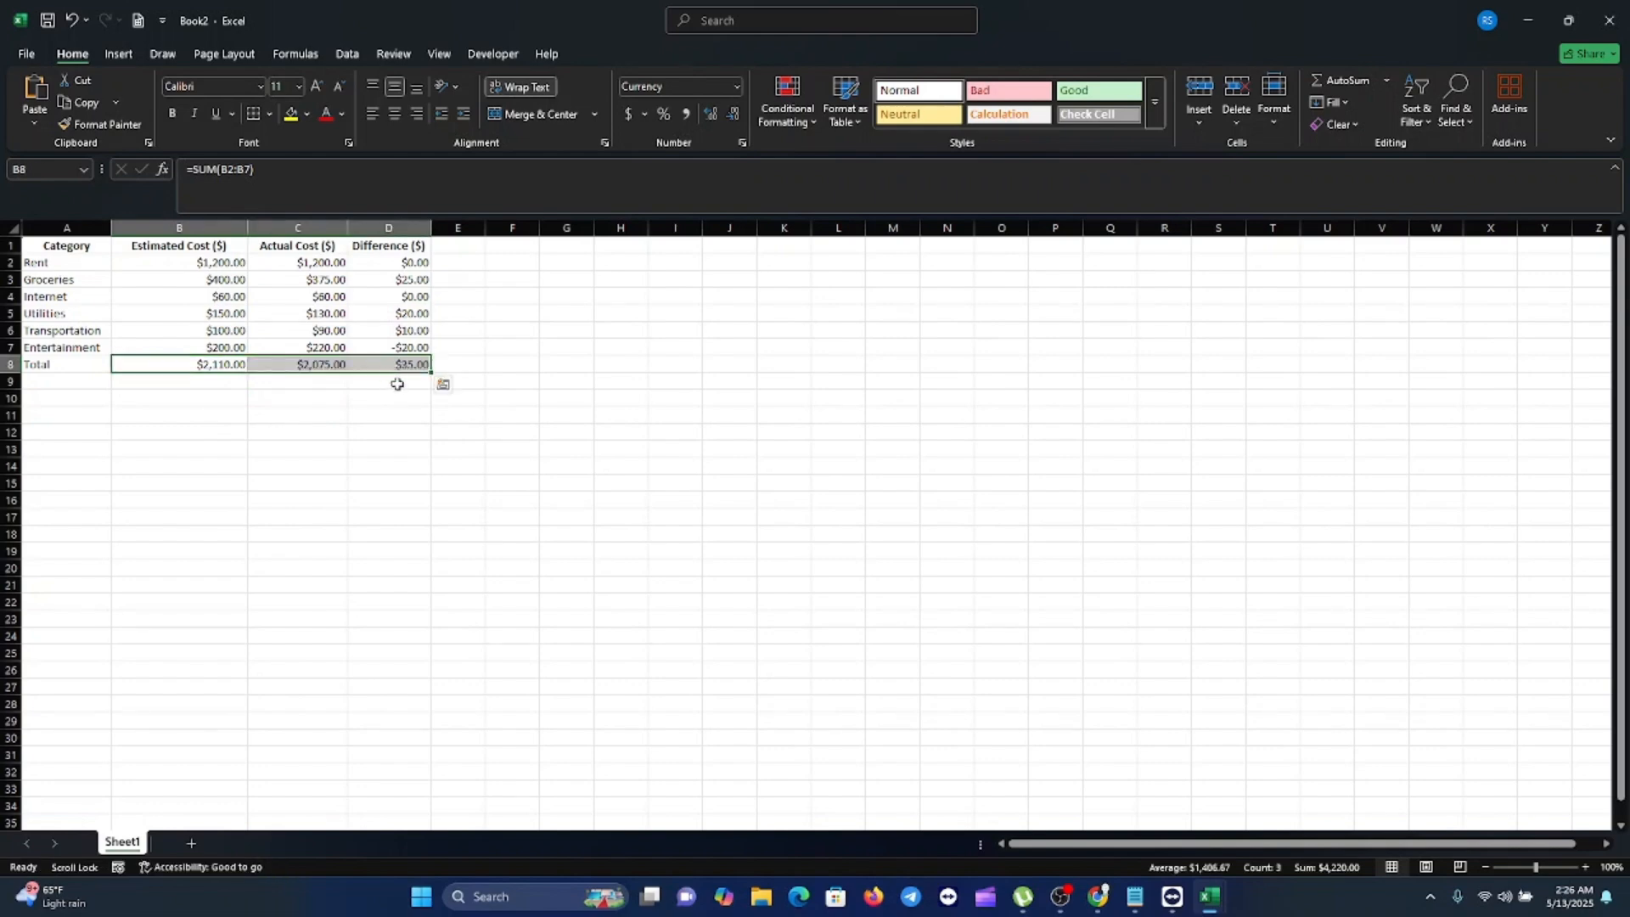
left_click(299, 411)
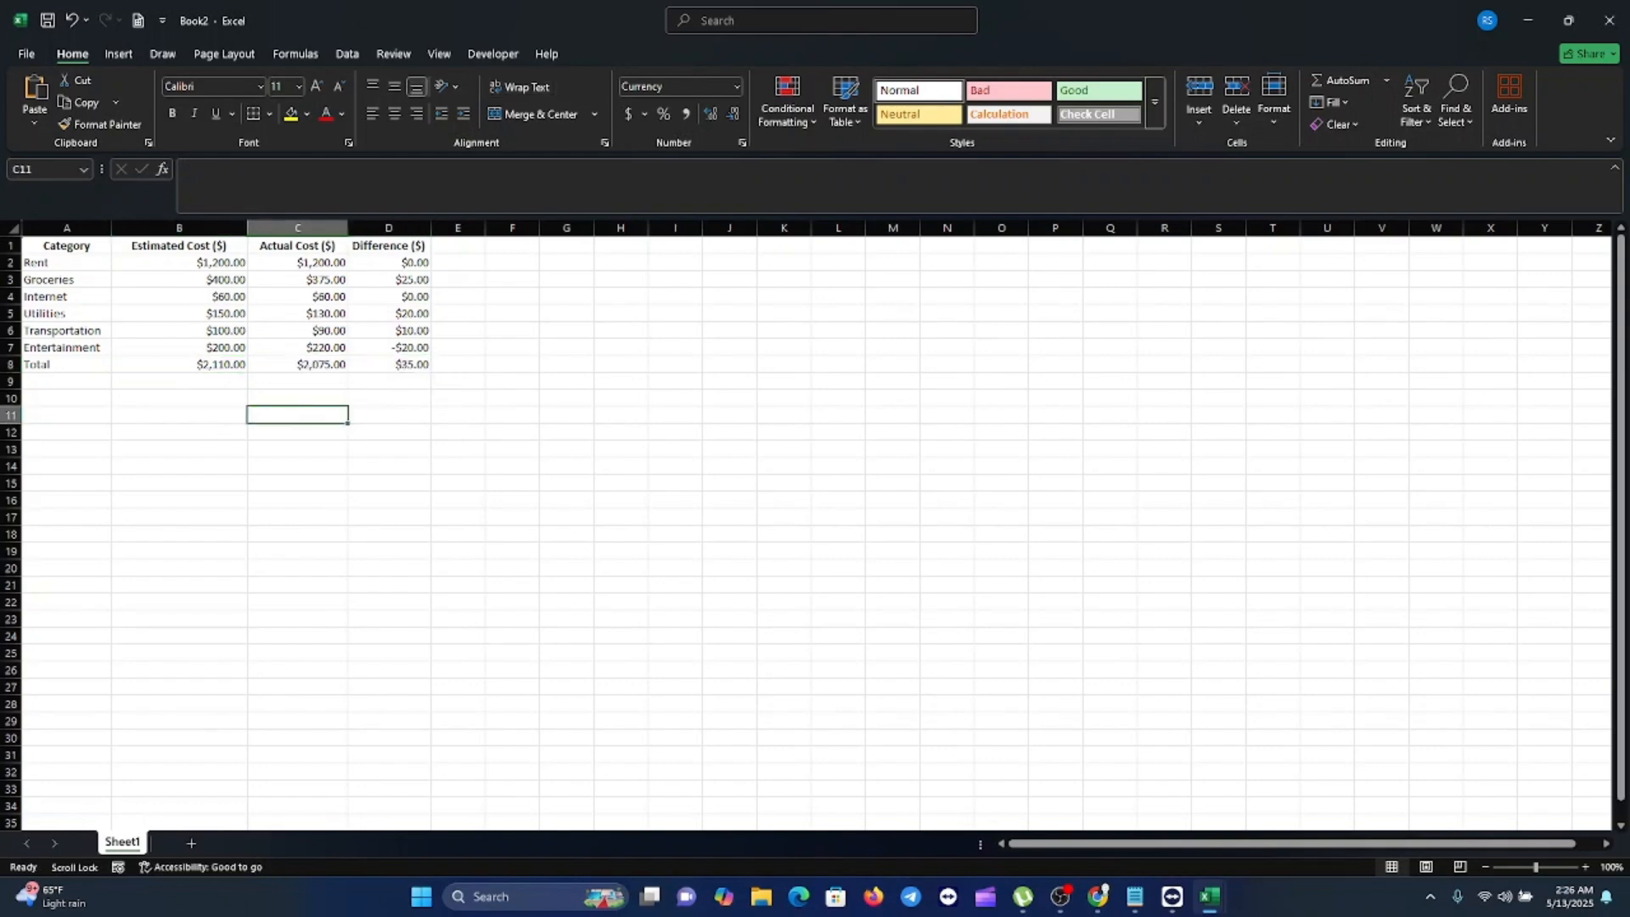
key("alt+Tab")
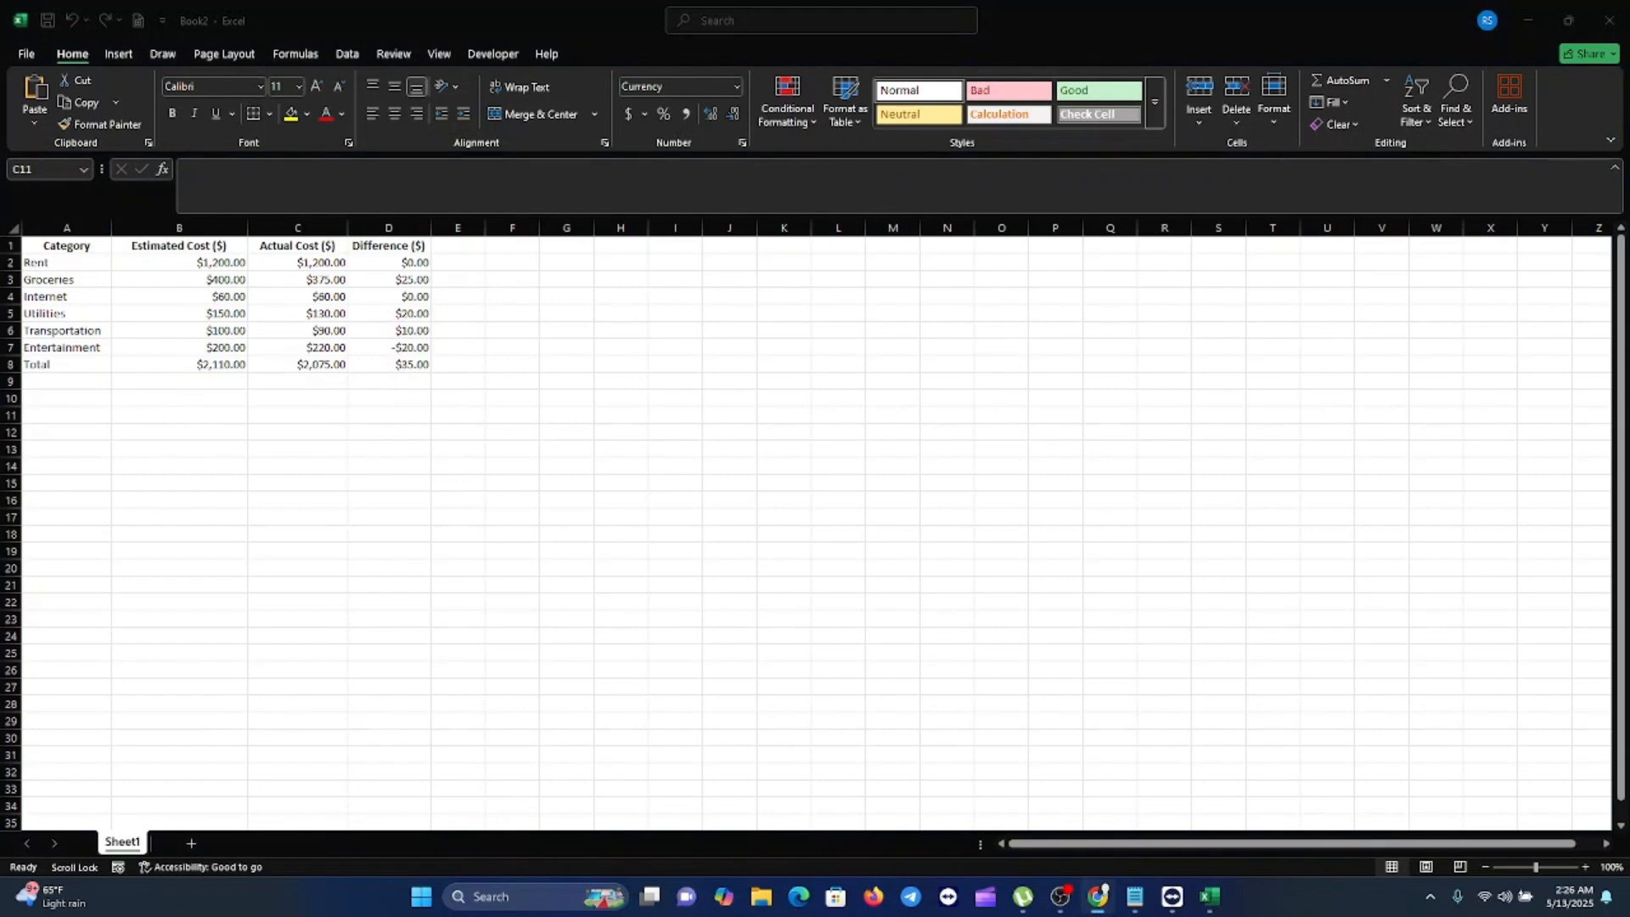
key("alt+Tab")
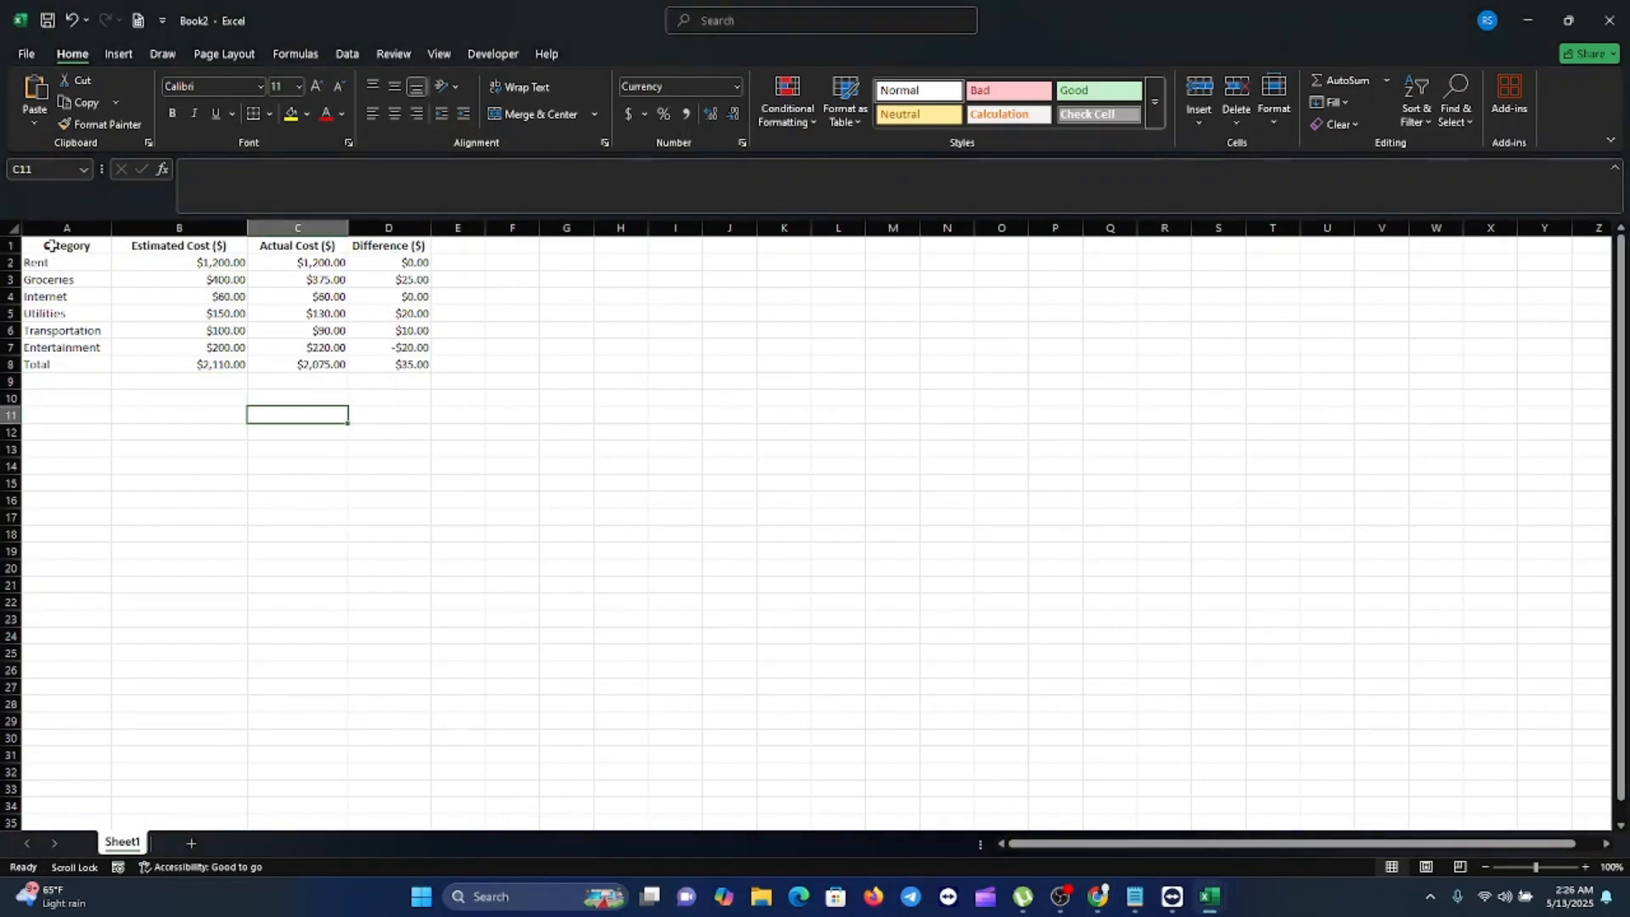
- Set the font of the whole budget table A1:D8 to Times New Roman, size 14
left_click(51, 245)
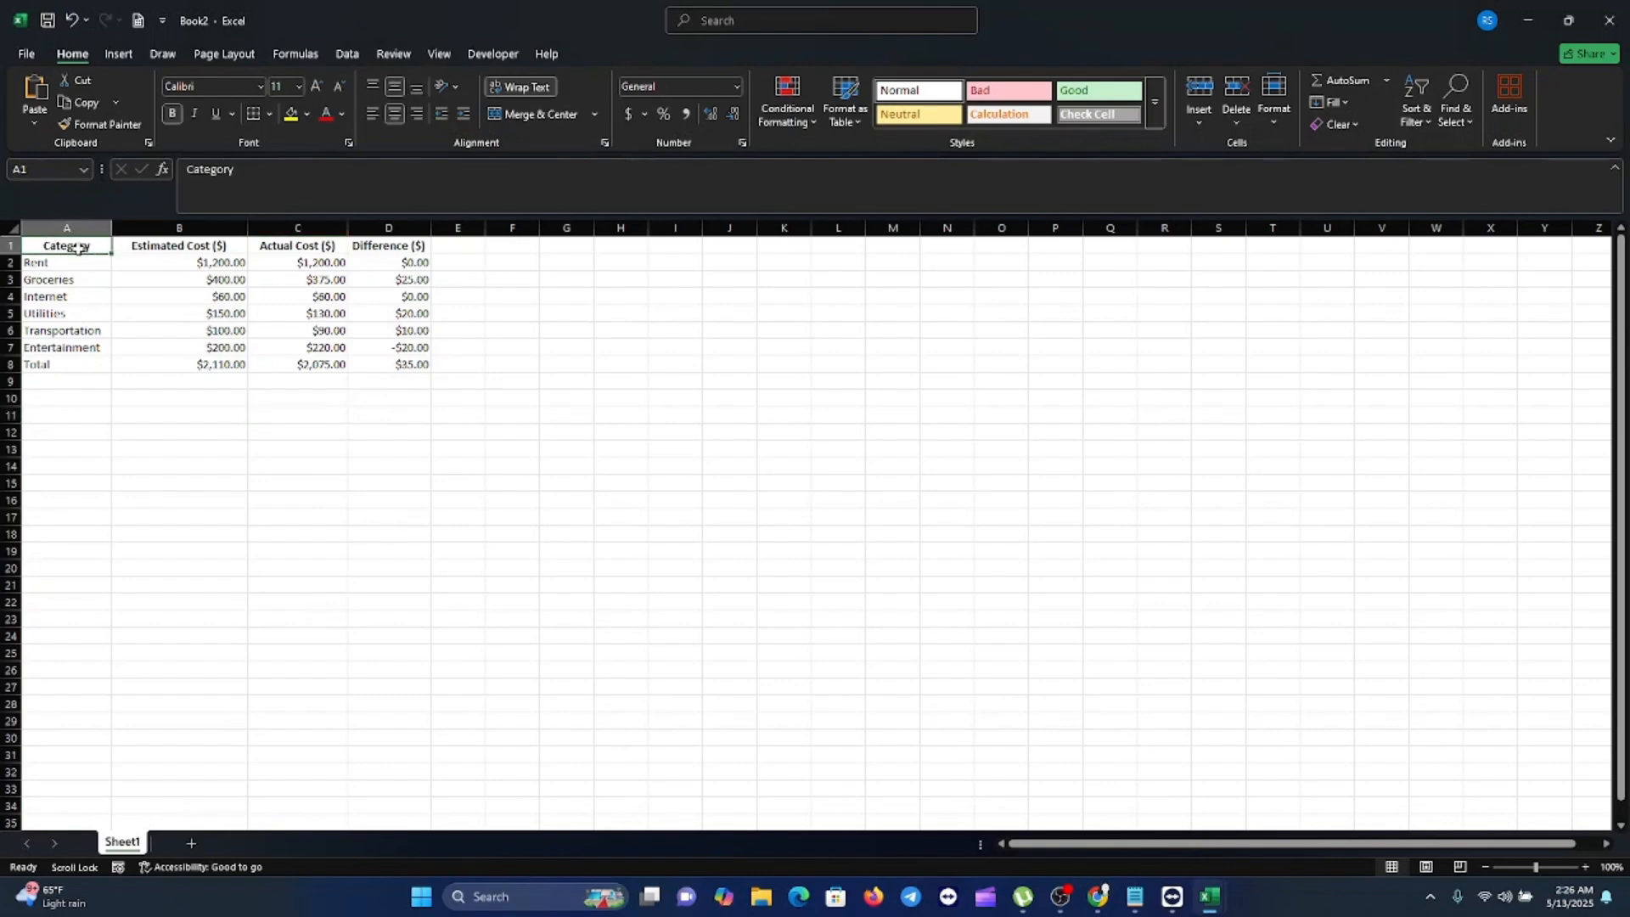
left_click_drag(74, 246, 404, 361)
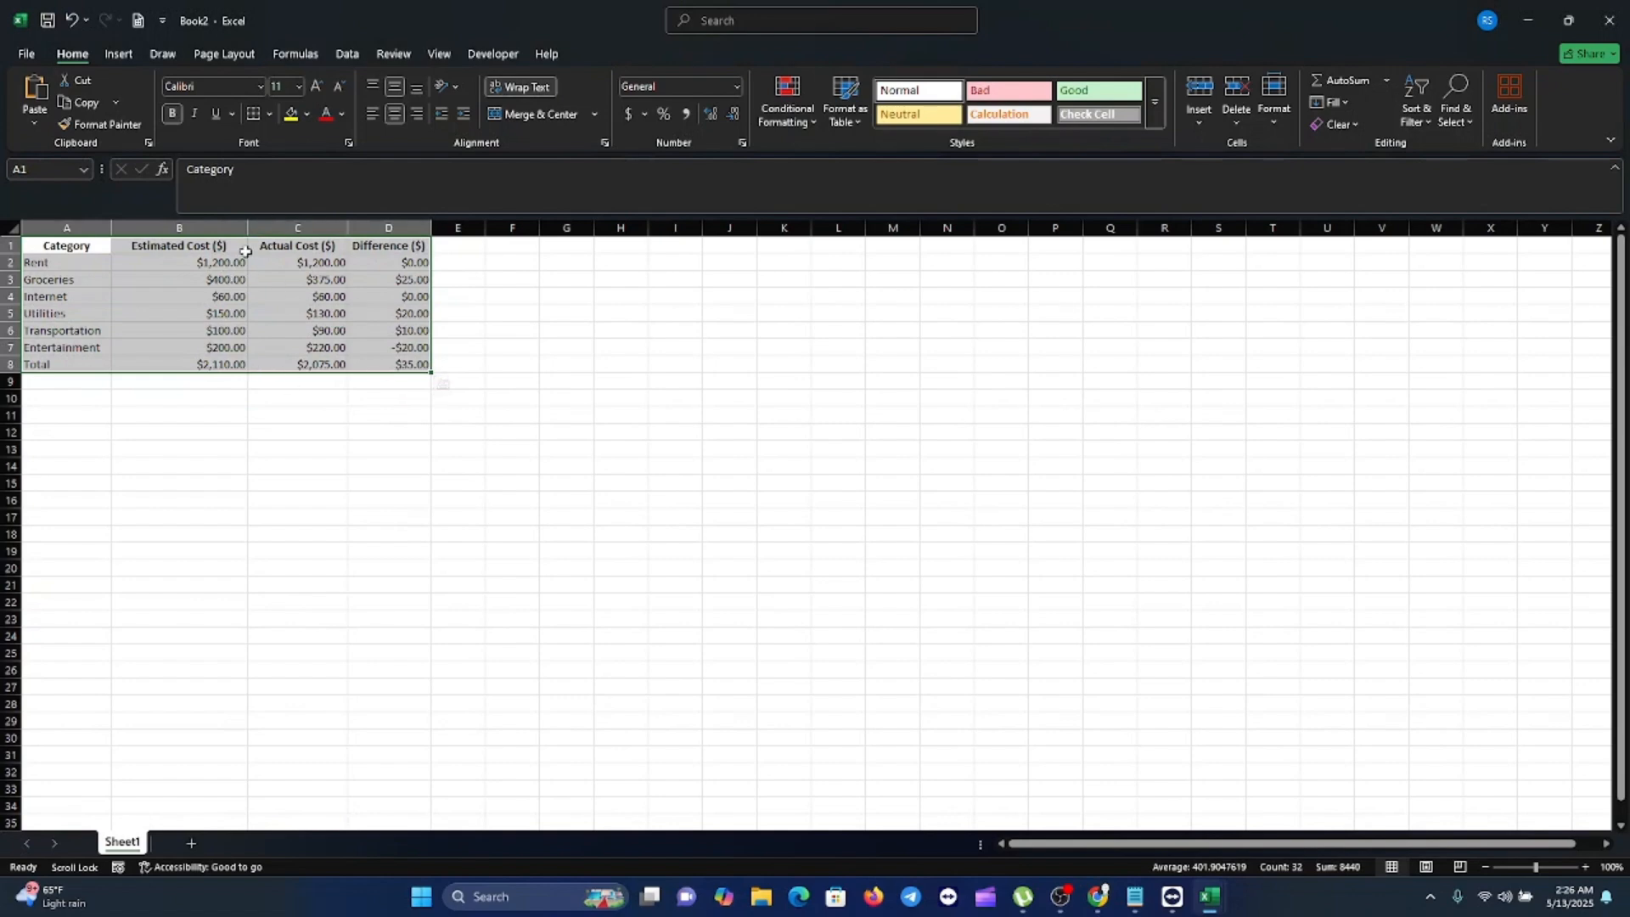
left_click(260, 87)
type("Times New Roman")
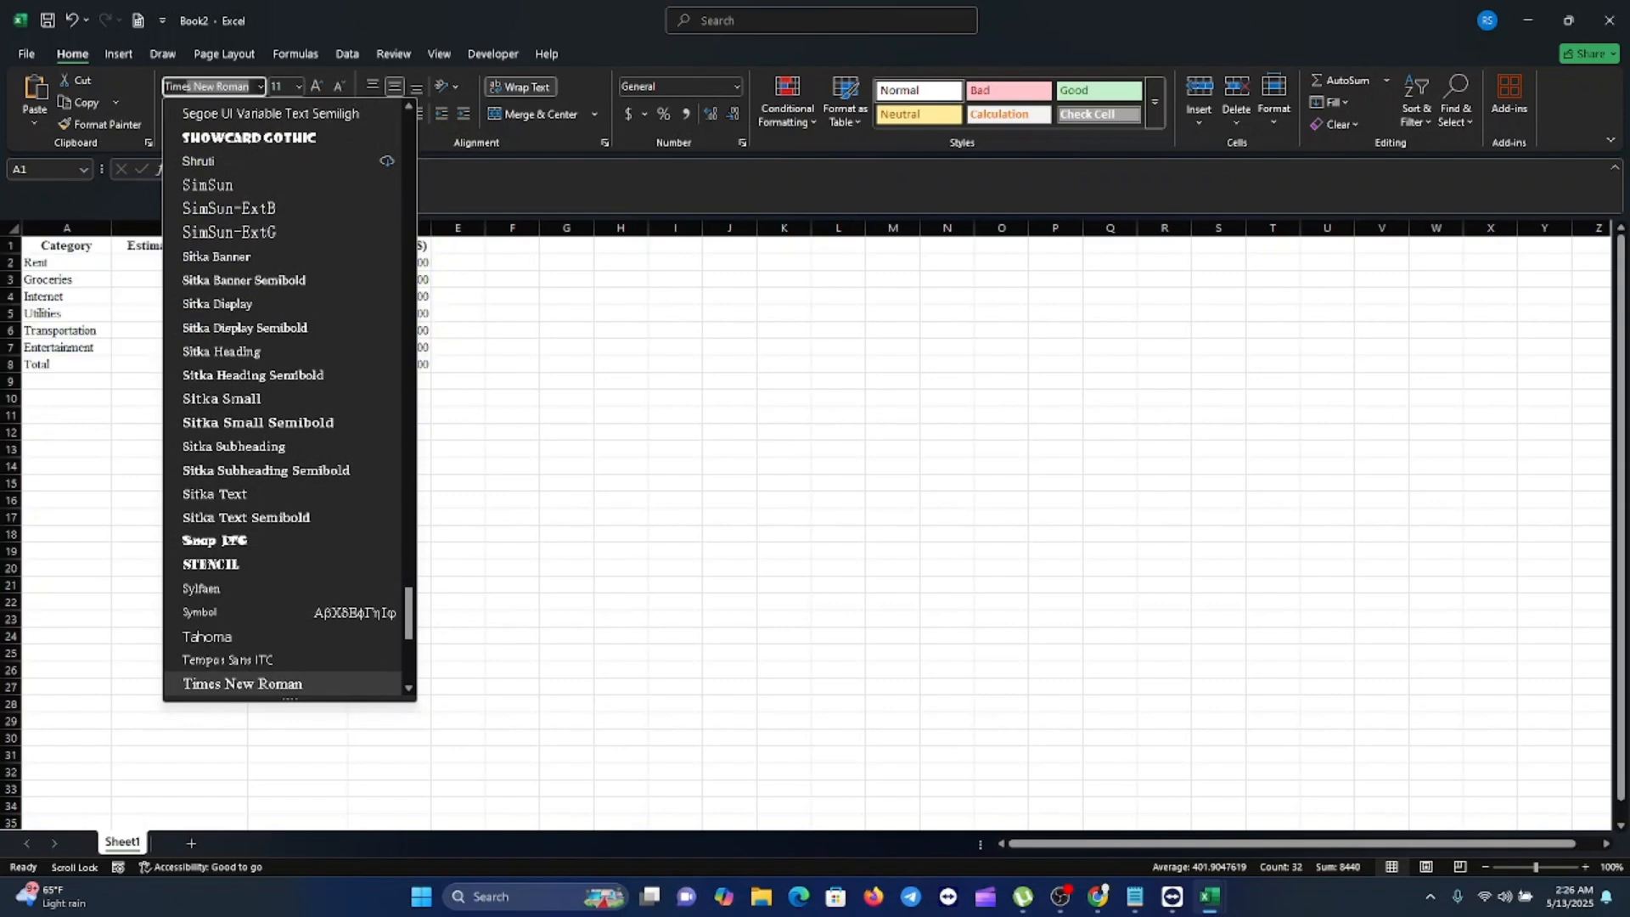
key("Return")
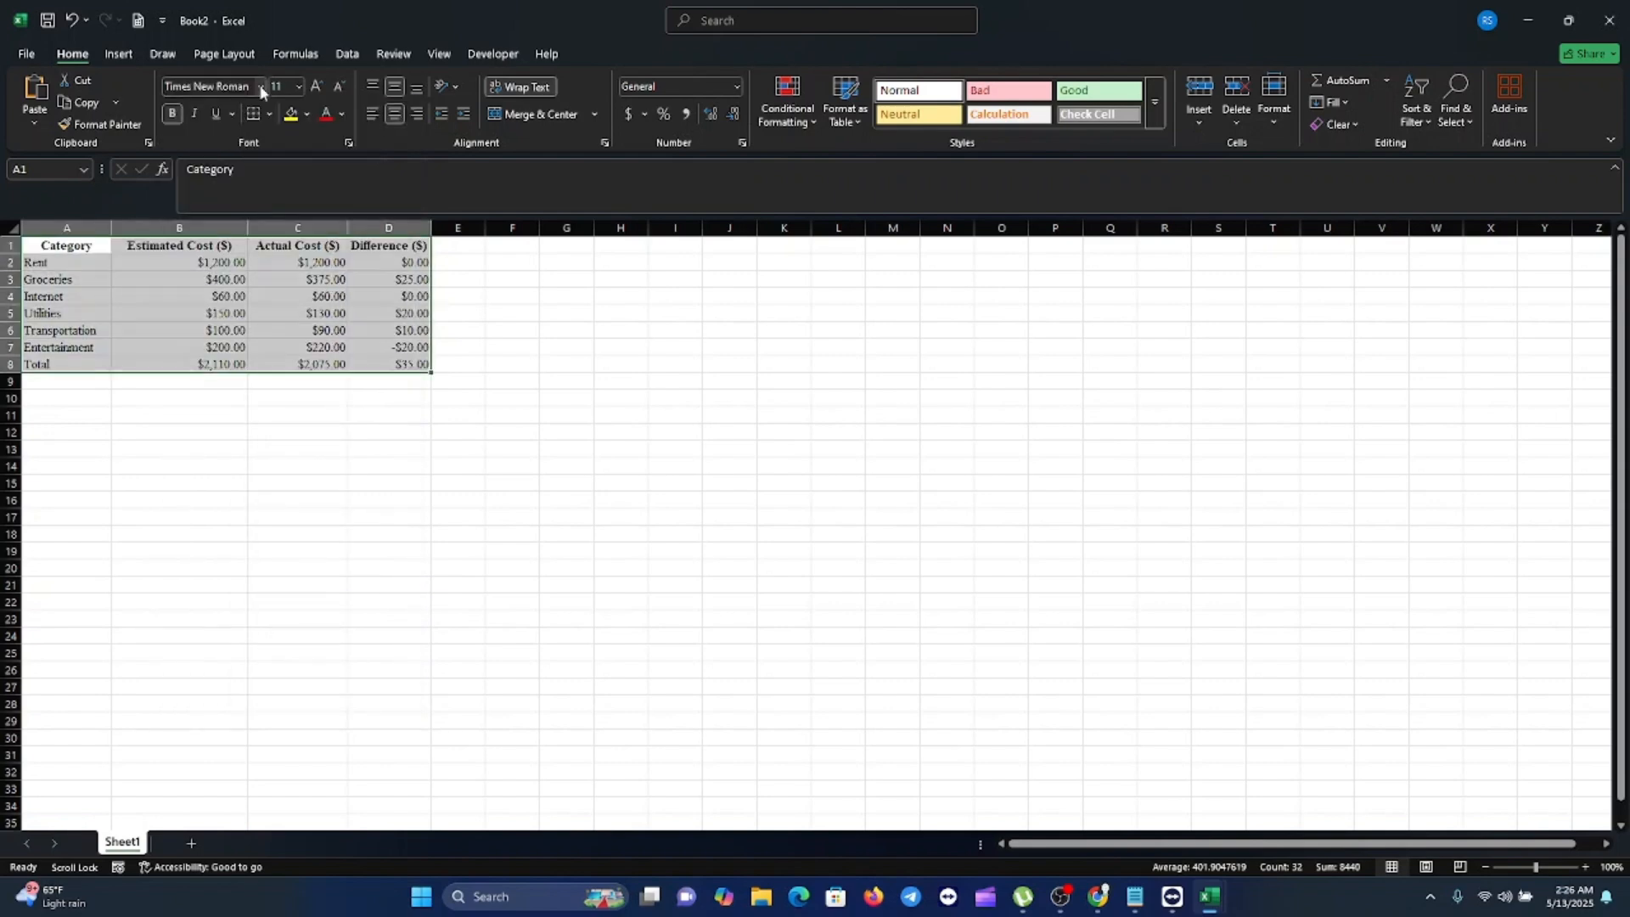
left_click(298, 87)
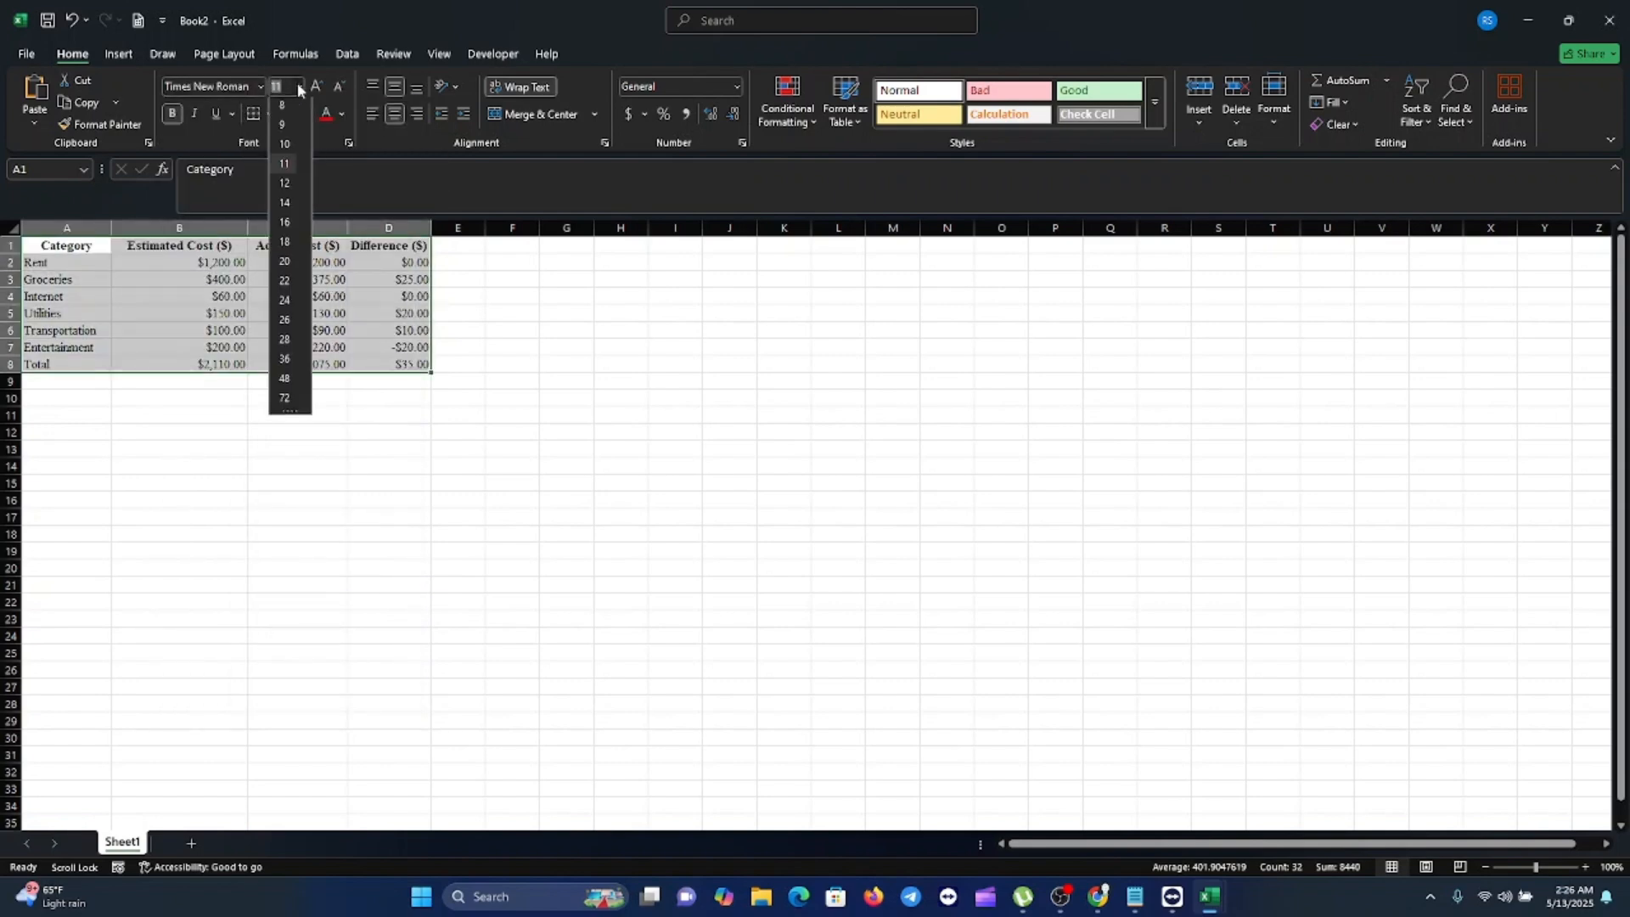
left_click(288, 208)
left_click(422, 264)
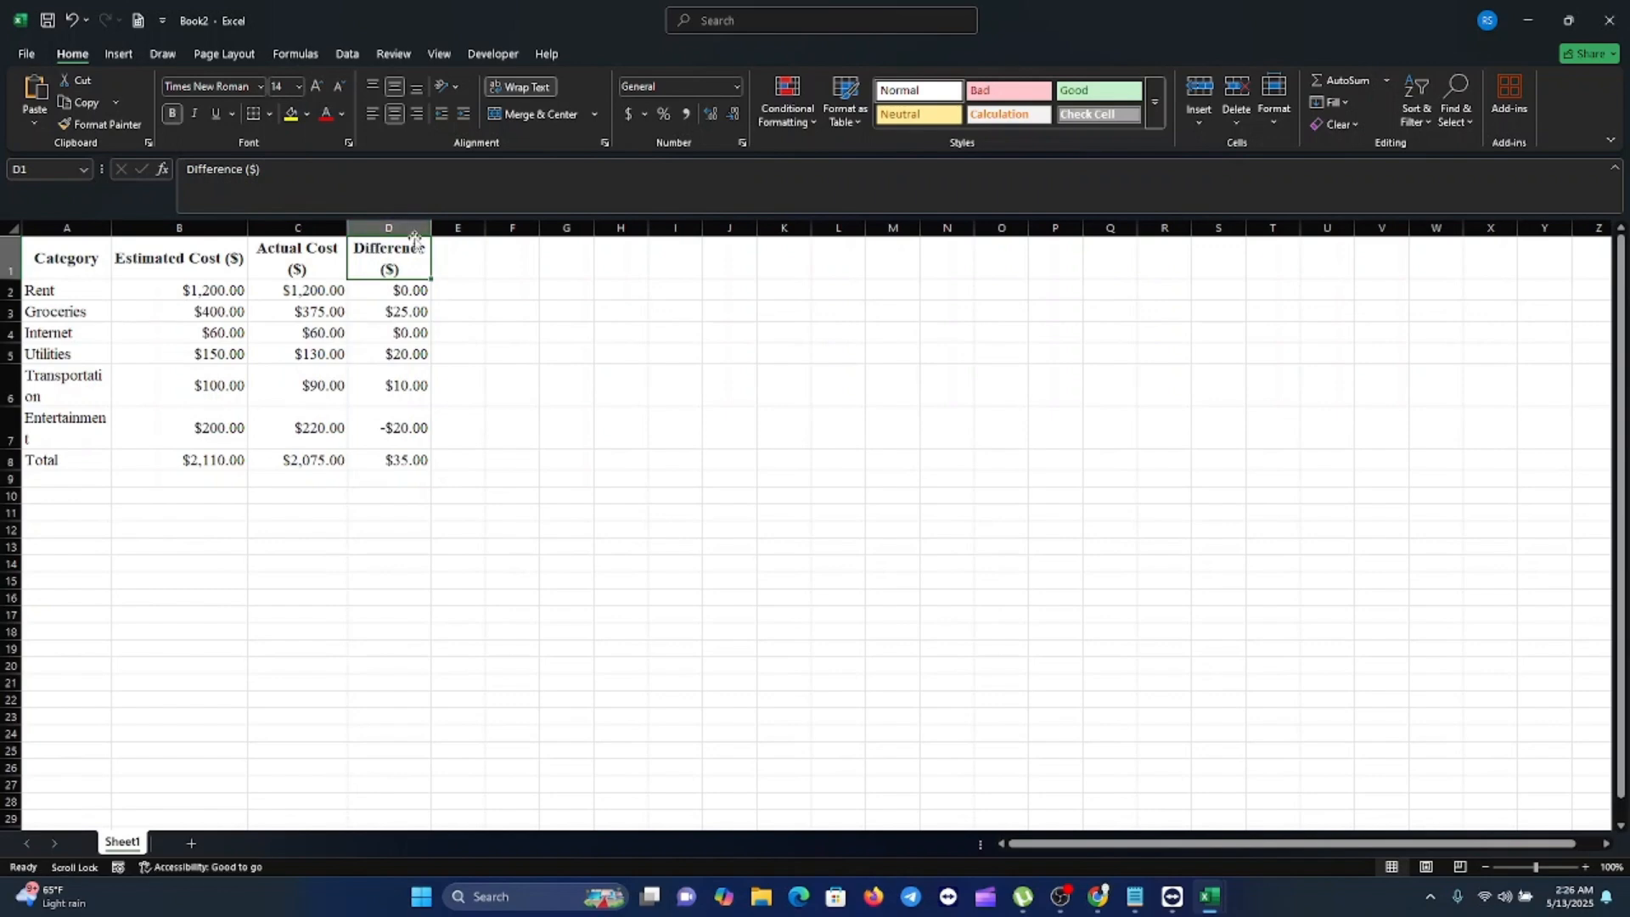
- Widen the Difference, Actual Cost and Category columns so their headers and category names fit on one line
left_click_drag(432, 229, 459, 228)
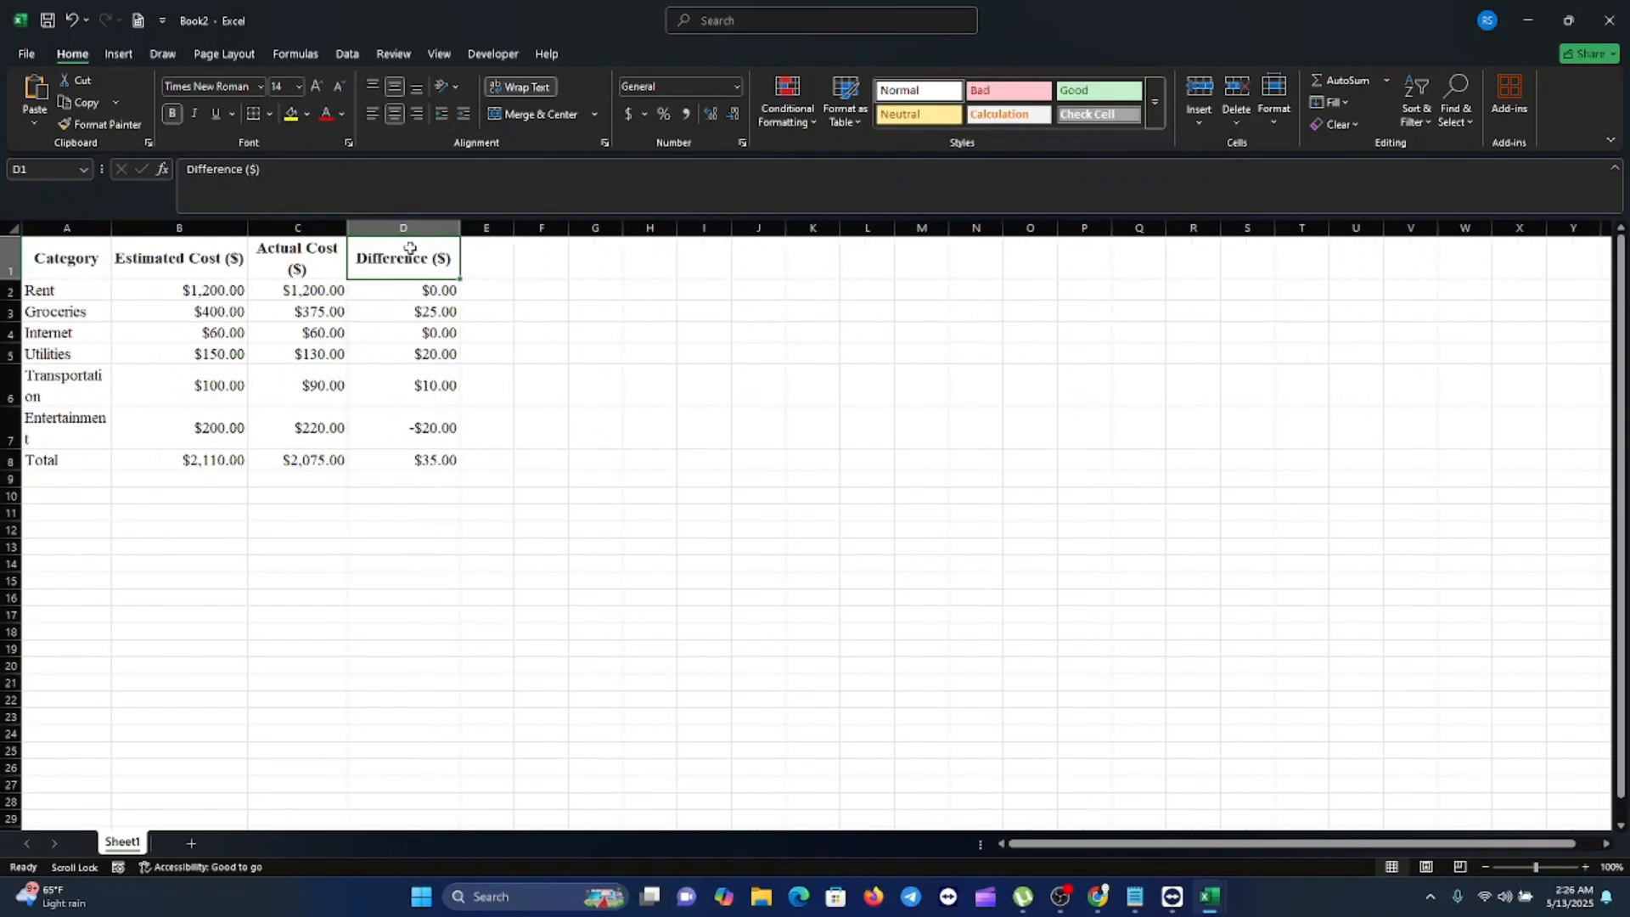
left_click_drag(345, 222, 375, 225)
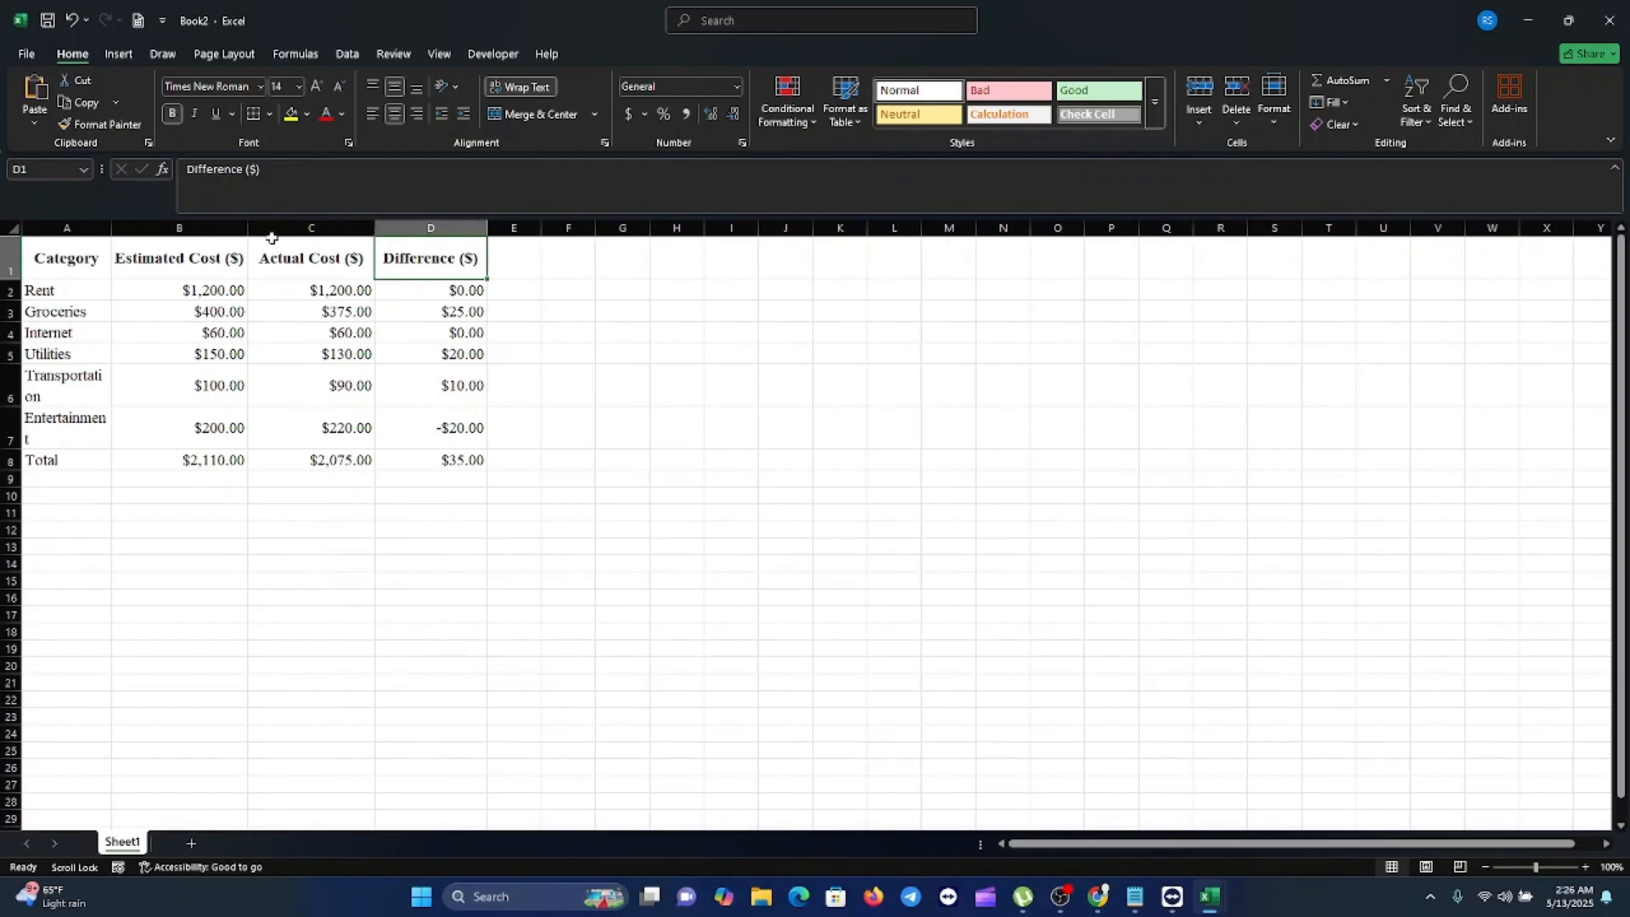
left_click(430, 547)
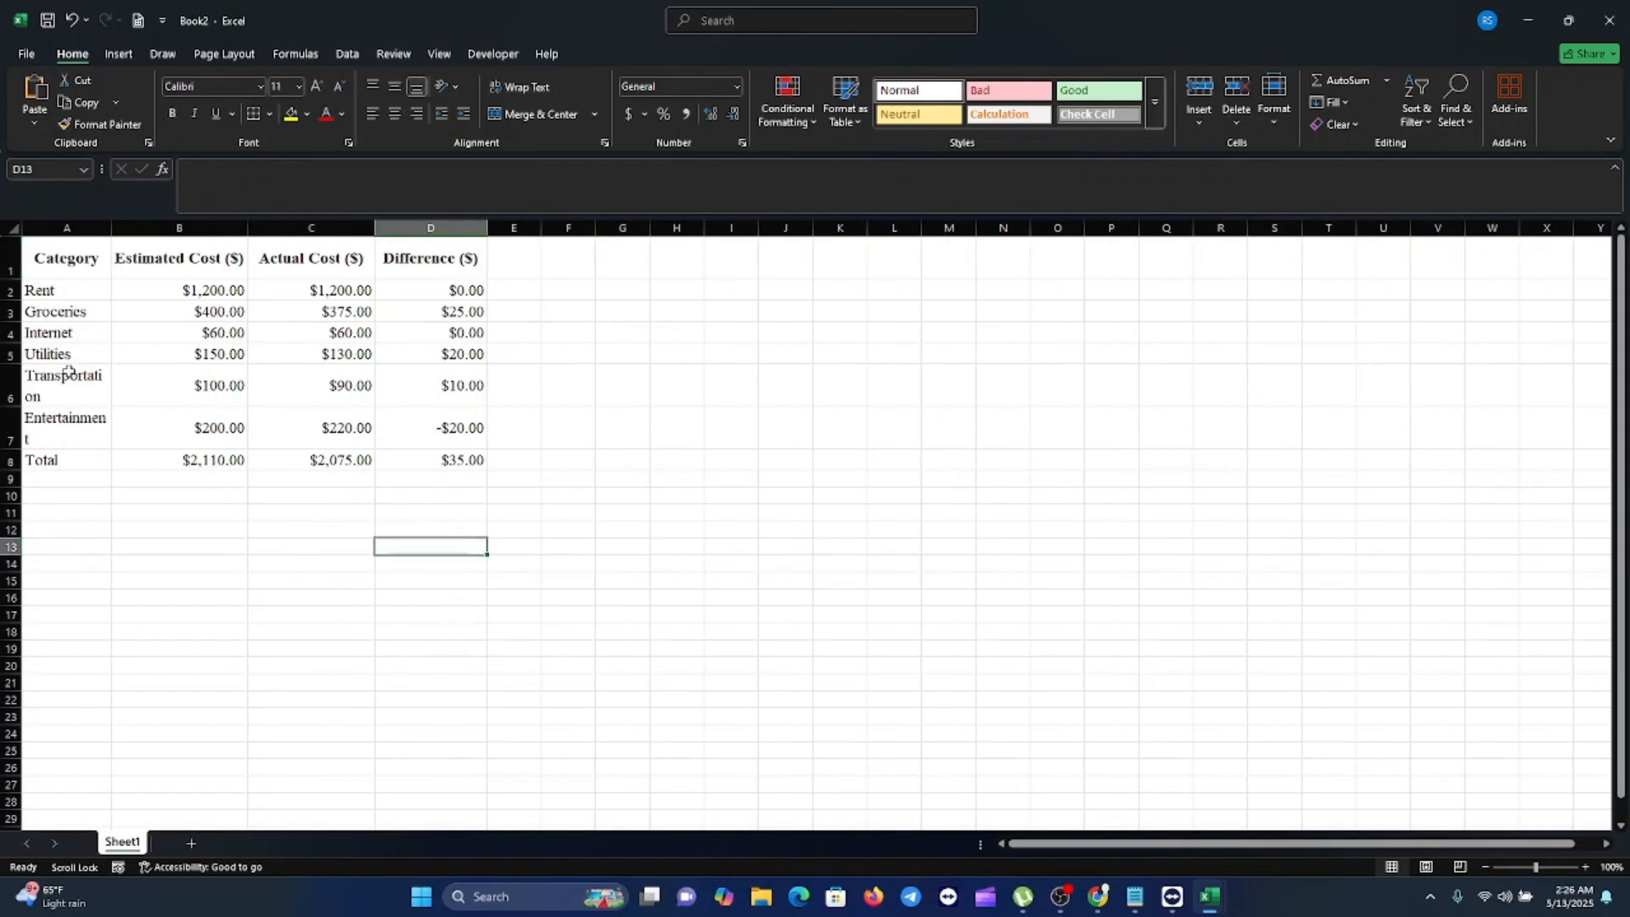
left_click(66, 227)
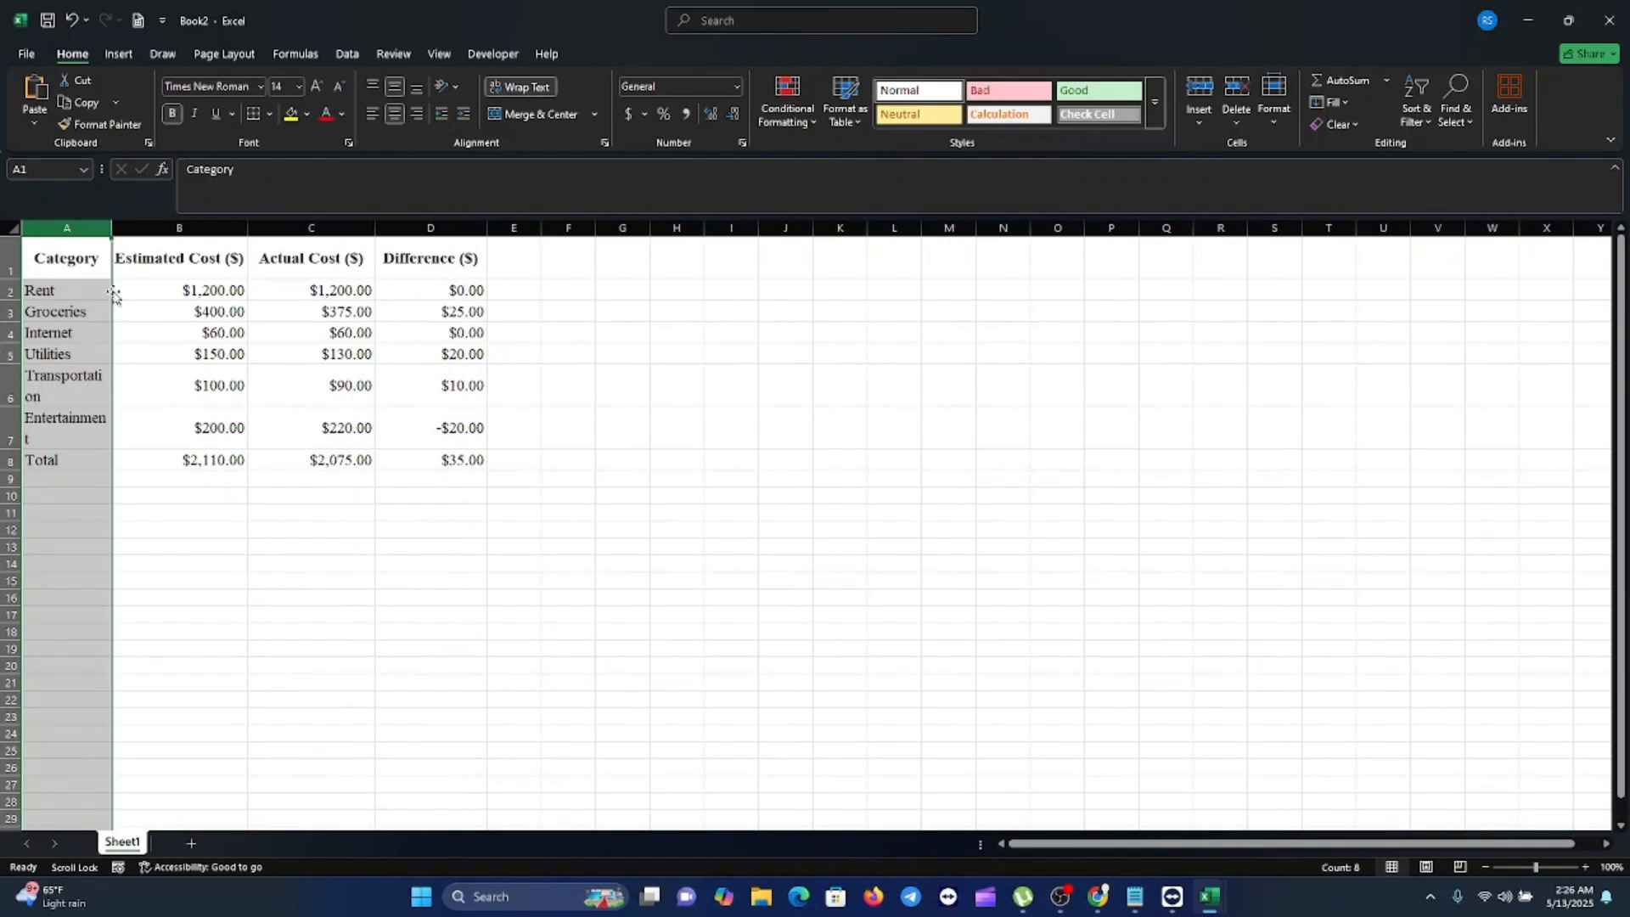
left_click(104, 267)
left_click_drag(112, 227, 139, 227)
left_click(182, 557)
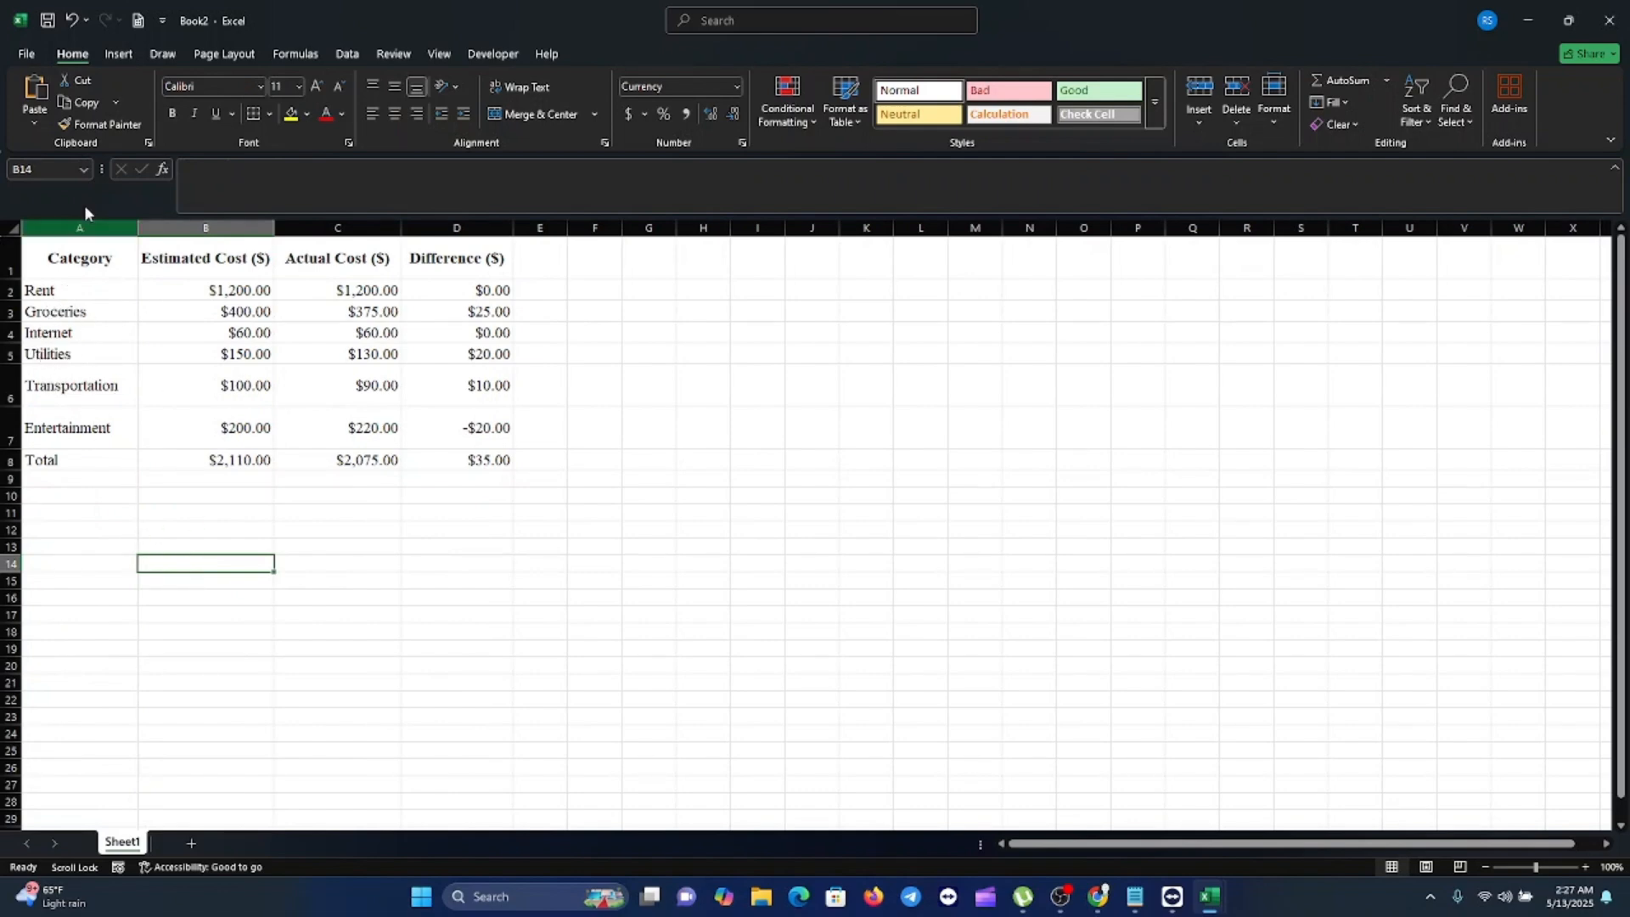
- Align the entire Category column to the bottom vertically and centre it horizontally
left_click(68, 226)
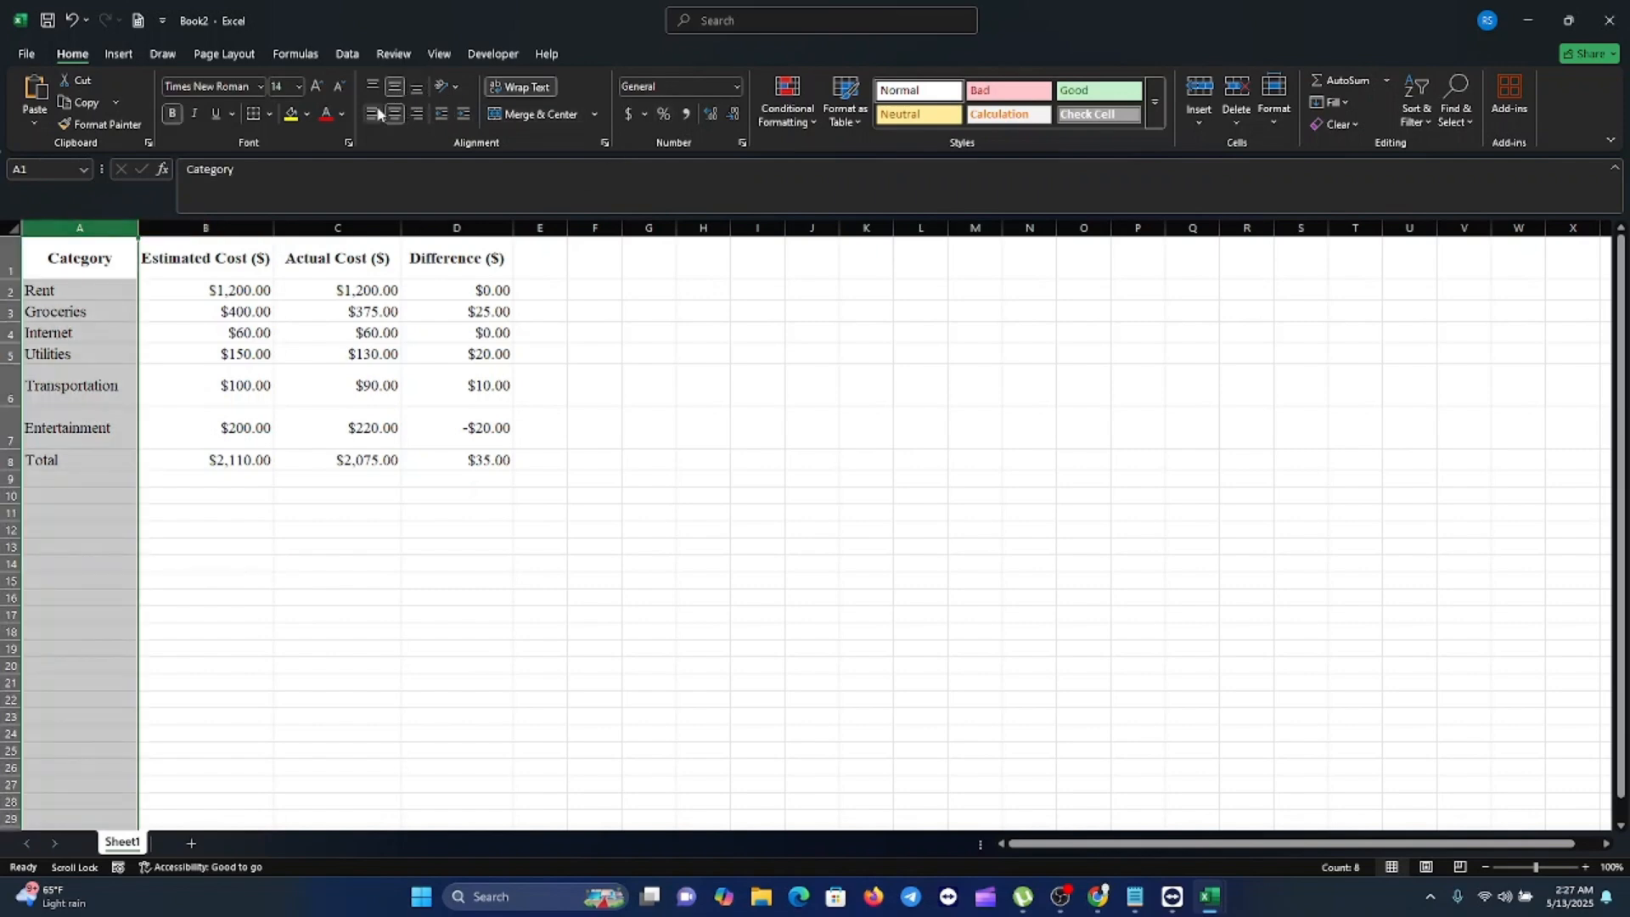
left_click(416, 113)
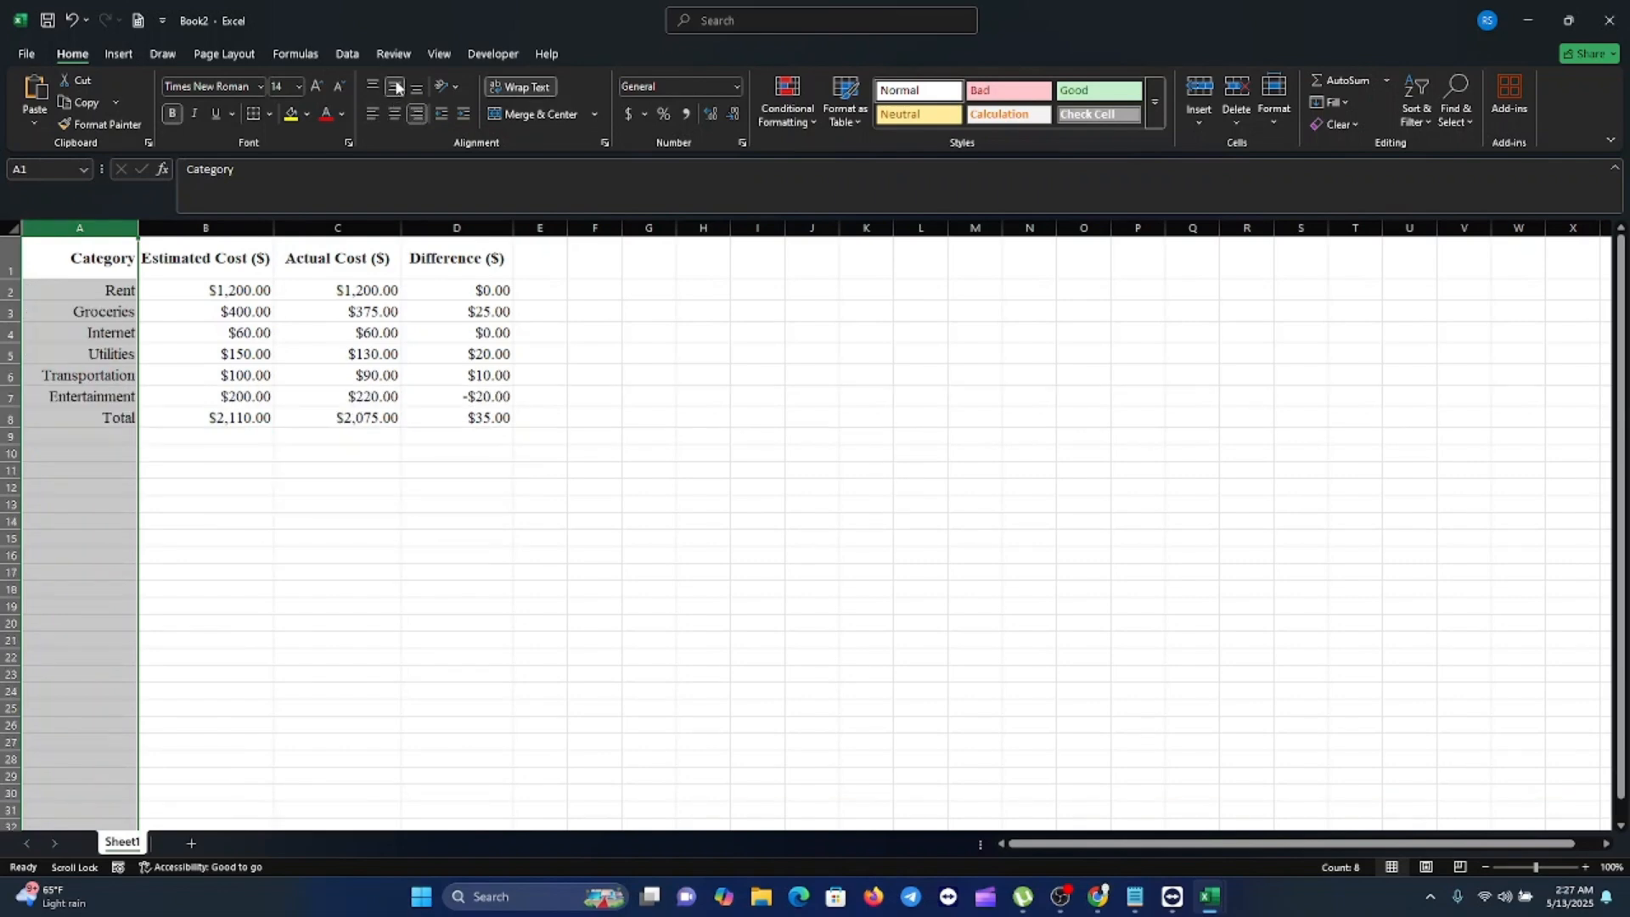
left_click(415, 86)
left_click(394, 113)
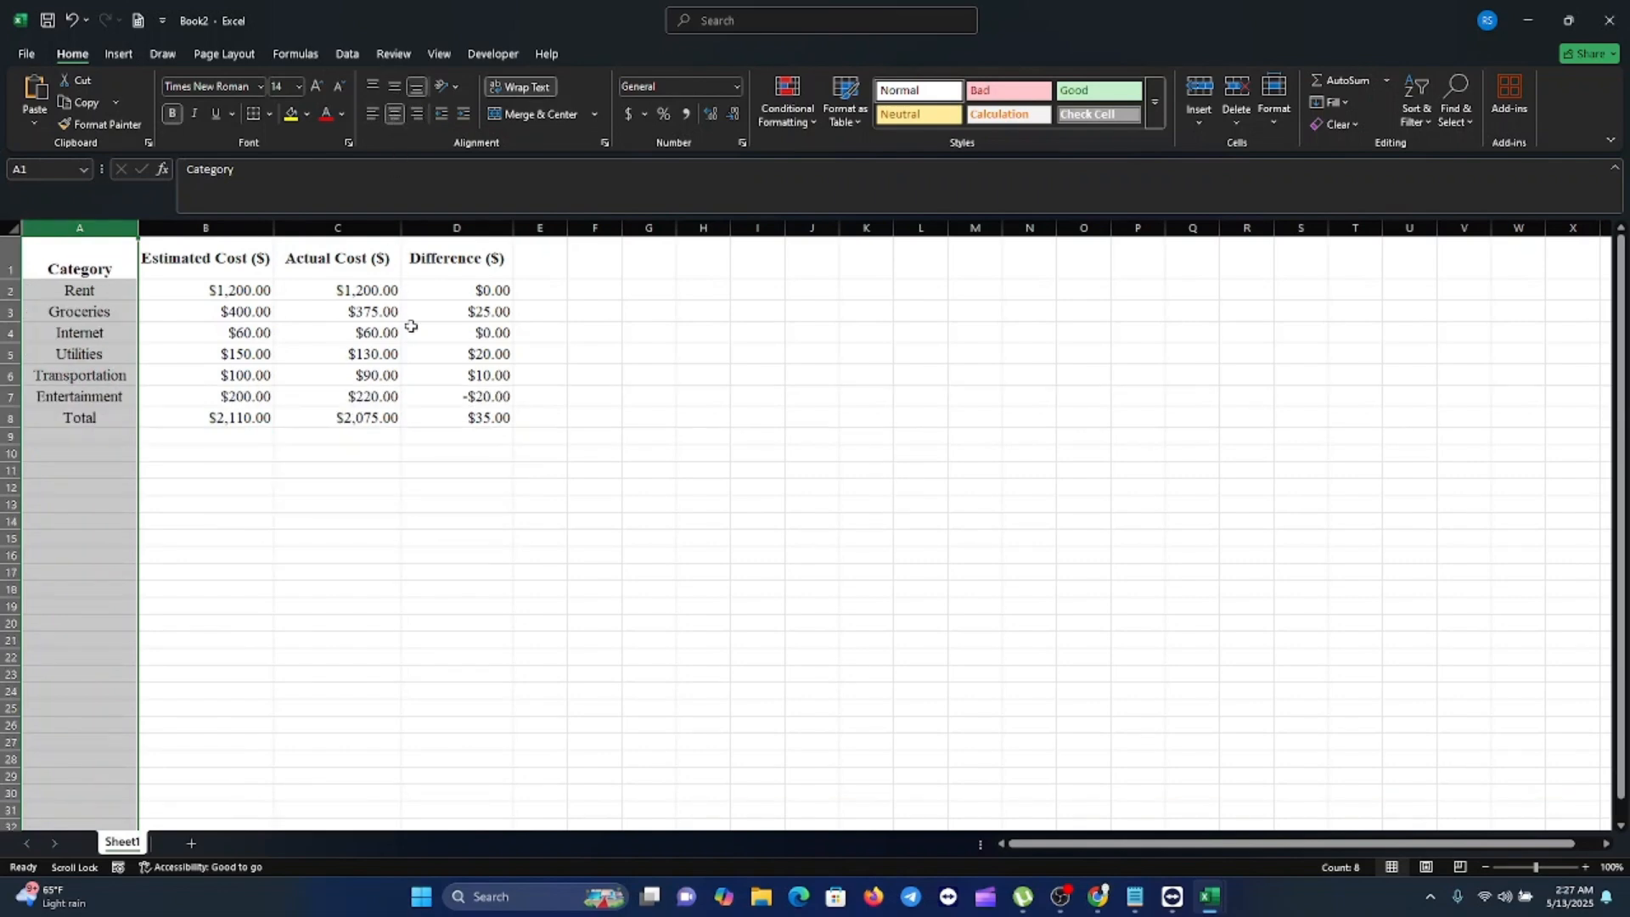
left_click(435, 654)
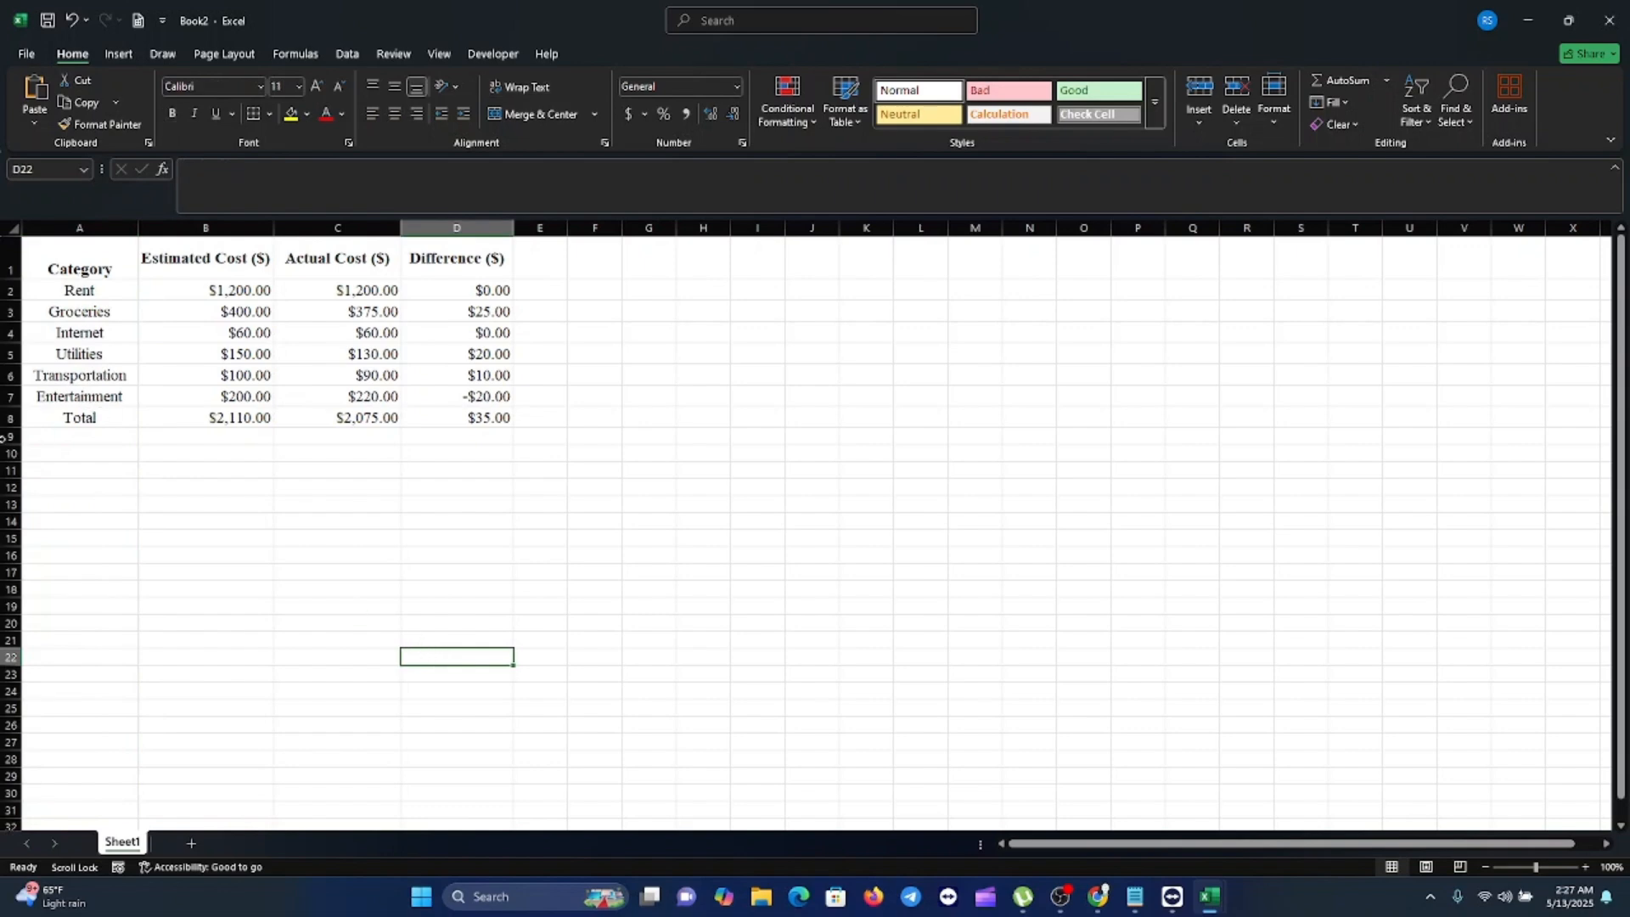
- Give header row 1 a blue fill and a white font color
left_click(4, 258)
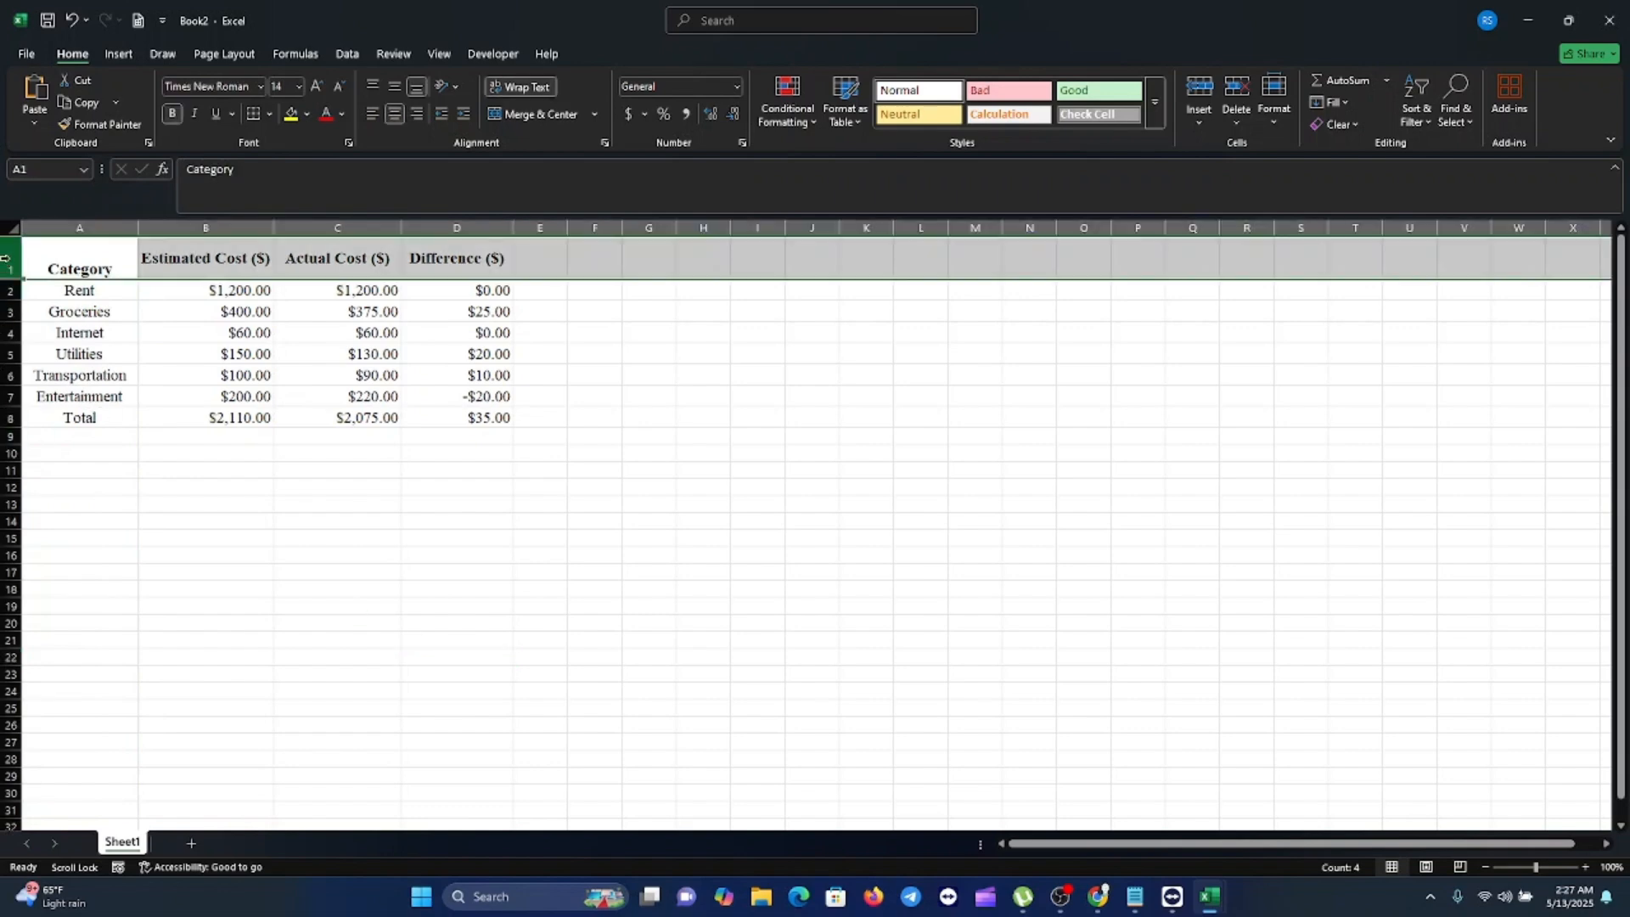
left_click(307, 114)
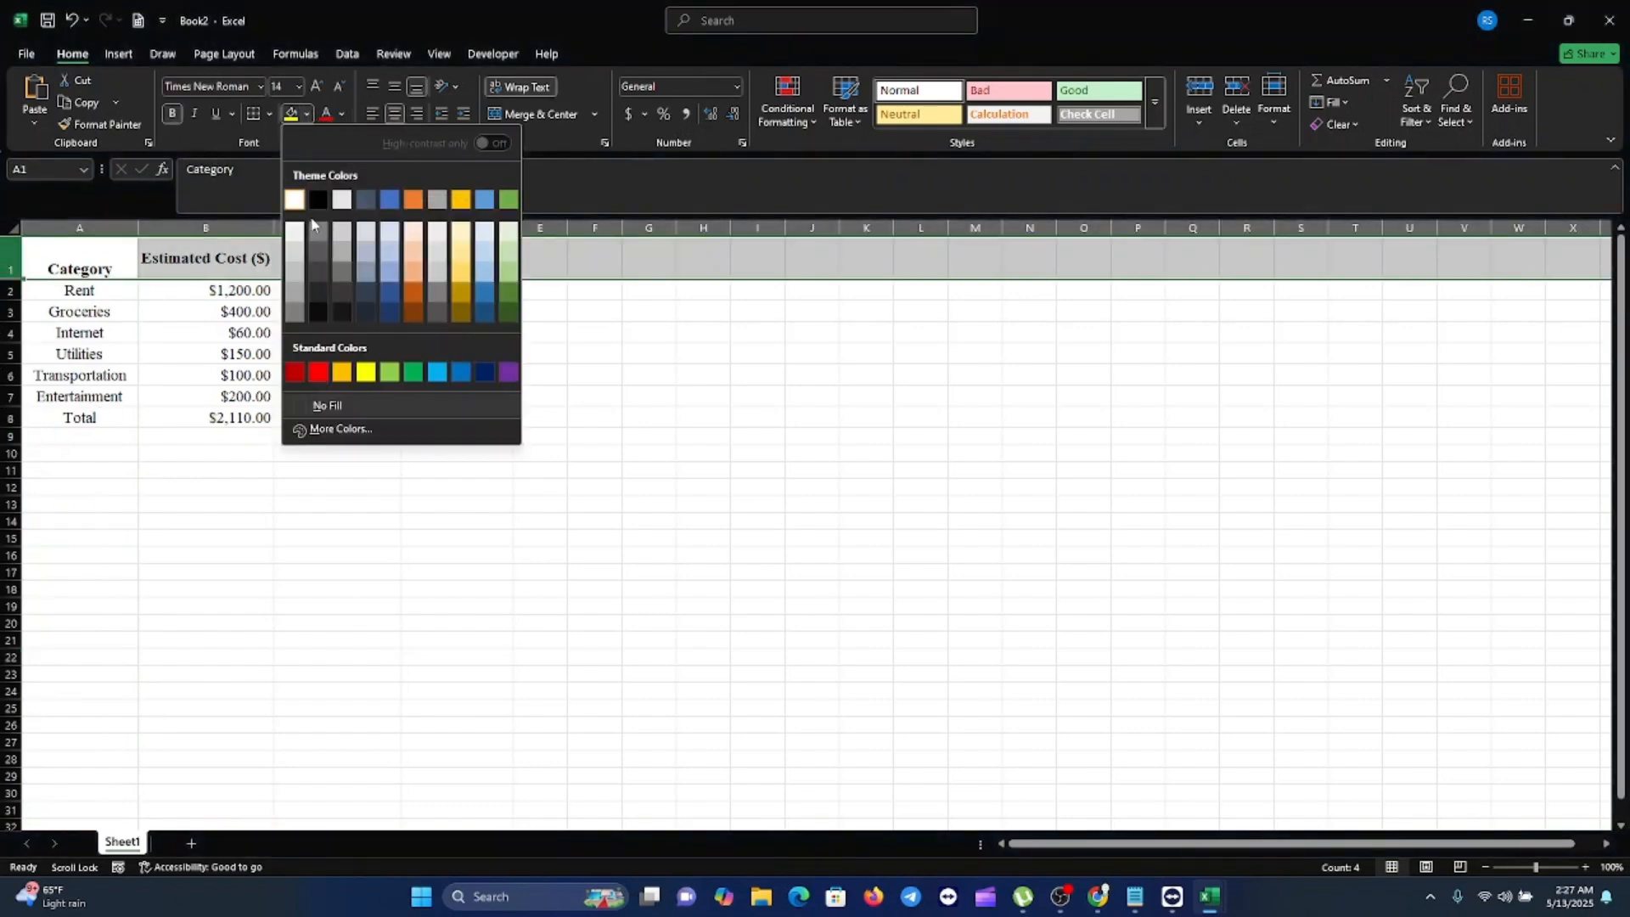
left_click(390, 291)
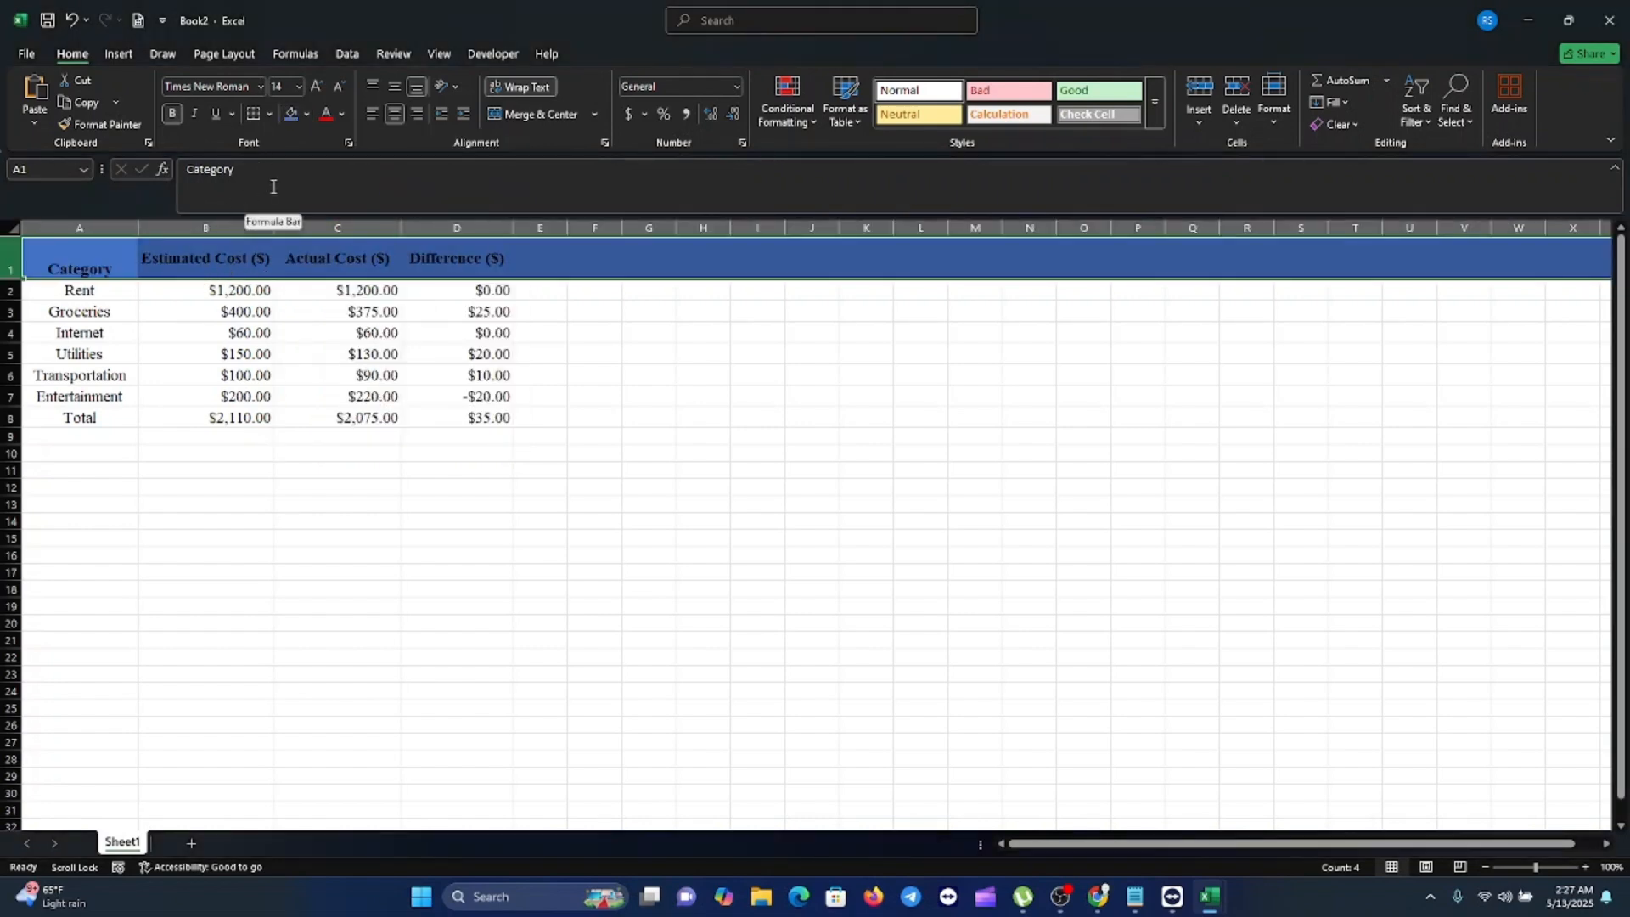
left_click(341, 114)
left_click(330, 226)
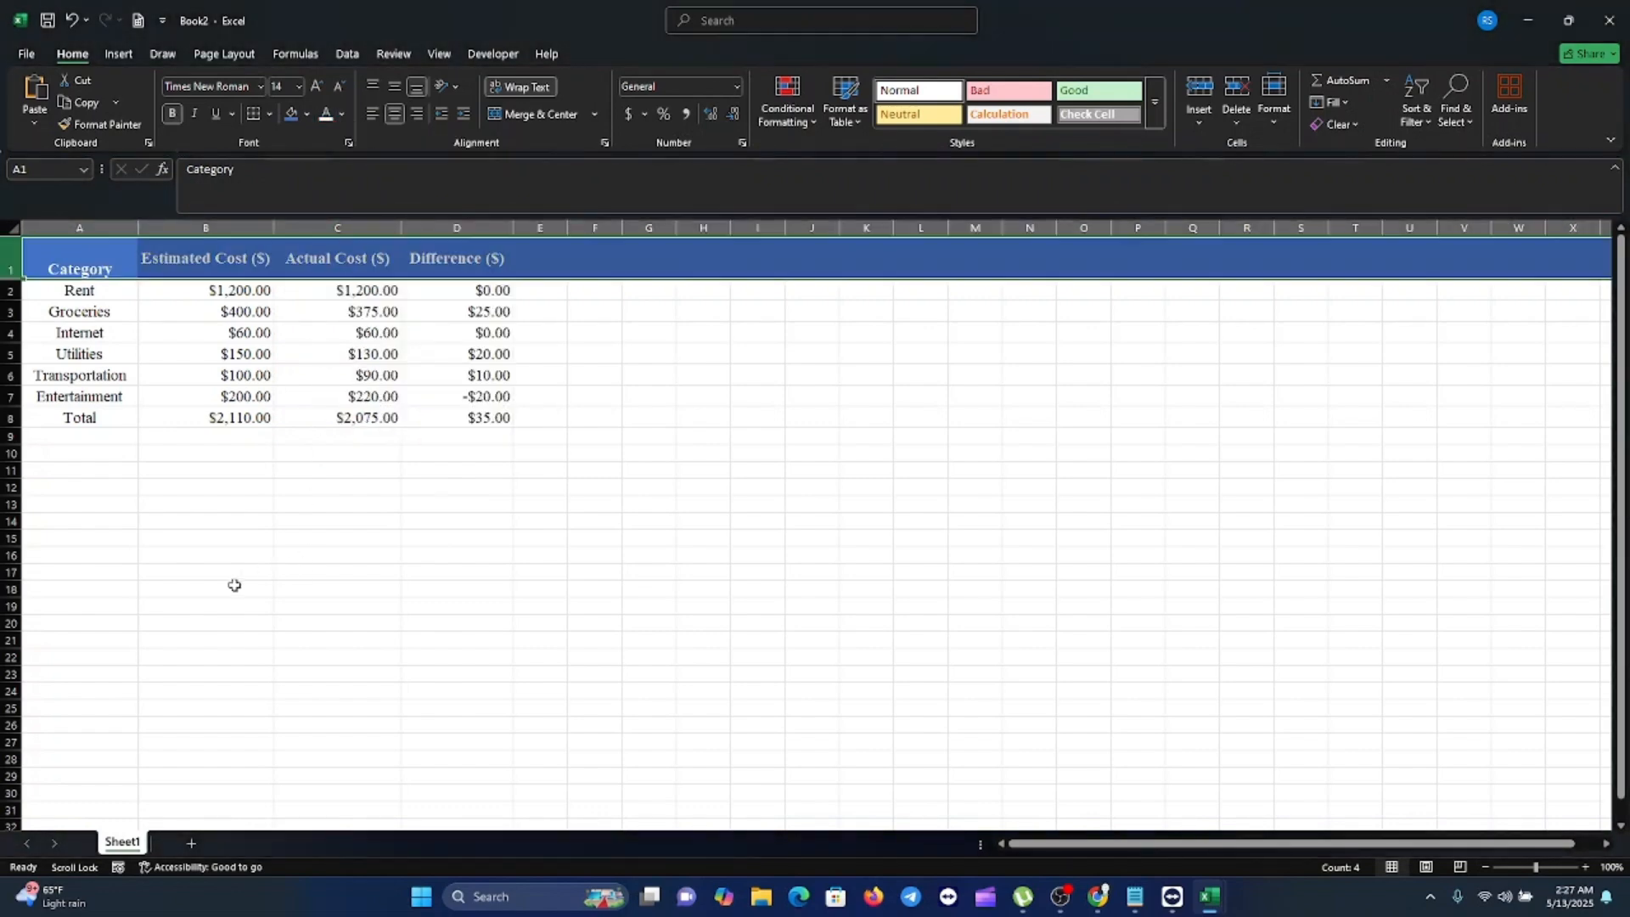
left_click(246, 594)
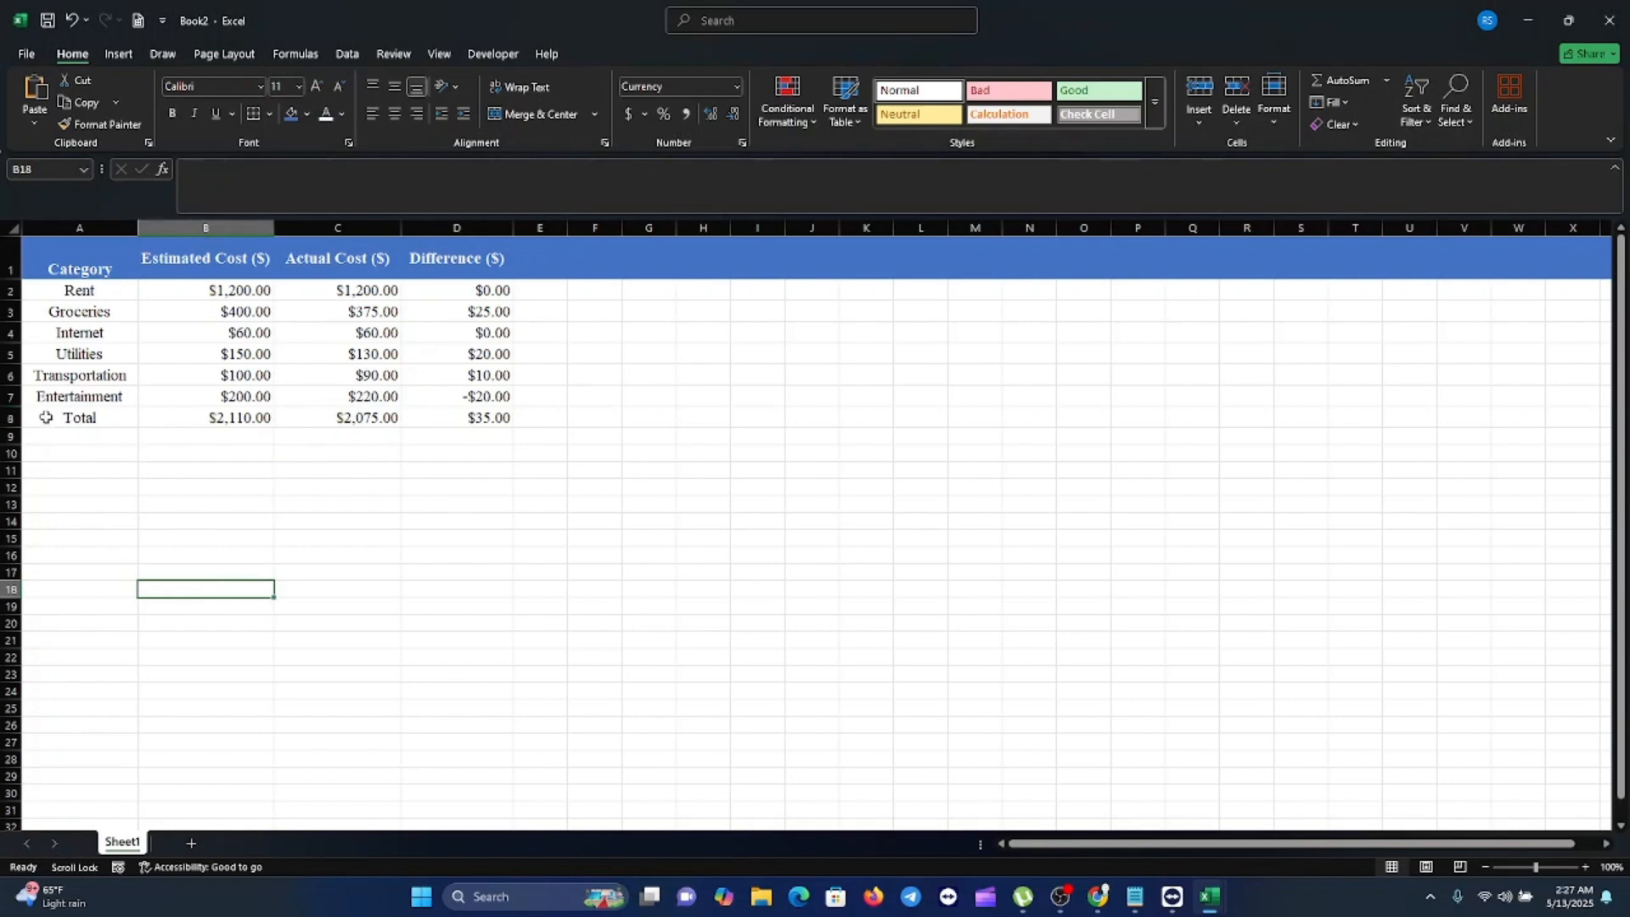
- Make the Total row A8:D8 bold
left_click_drag(46, 416, 465, 420)
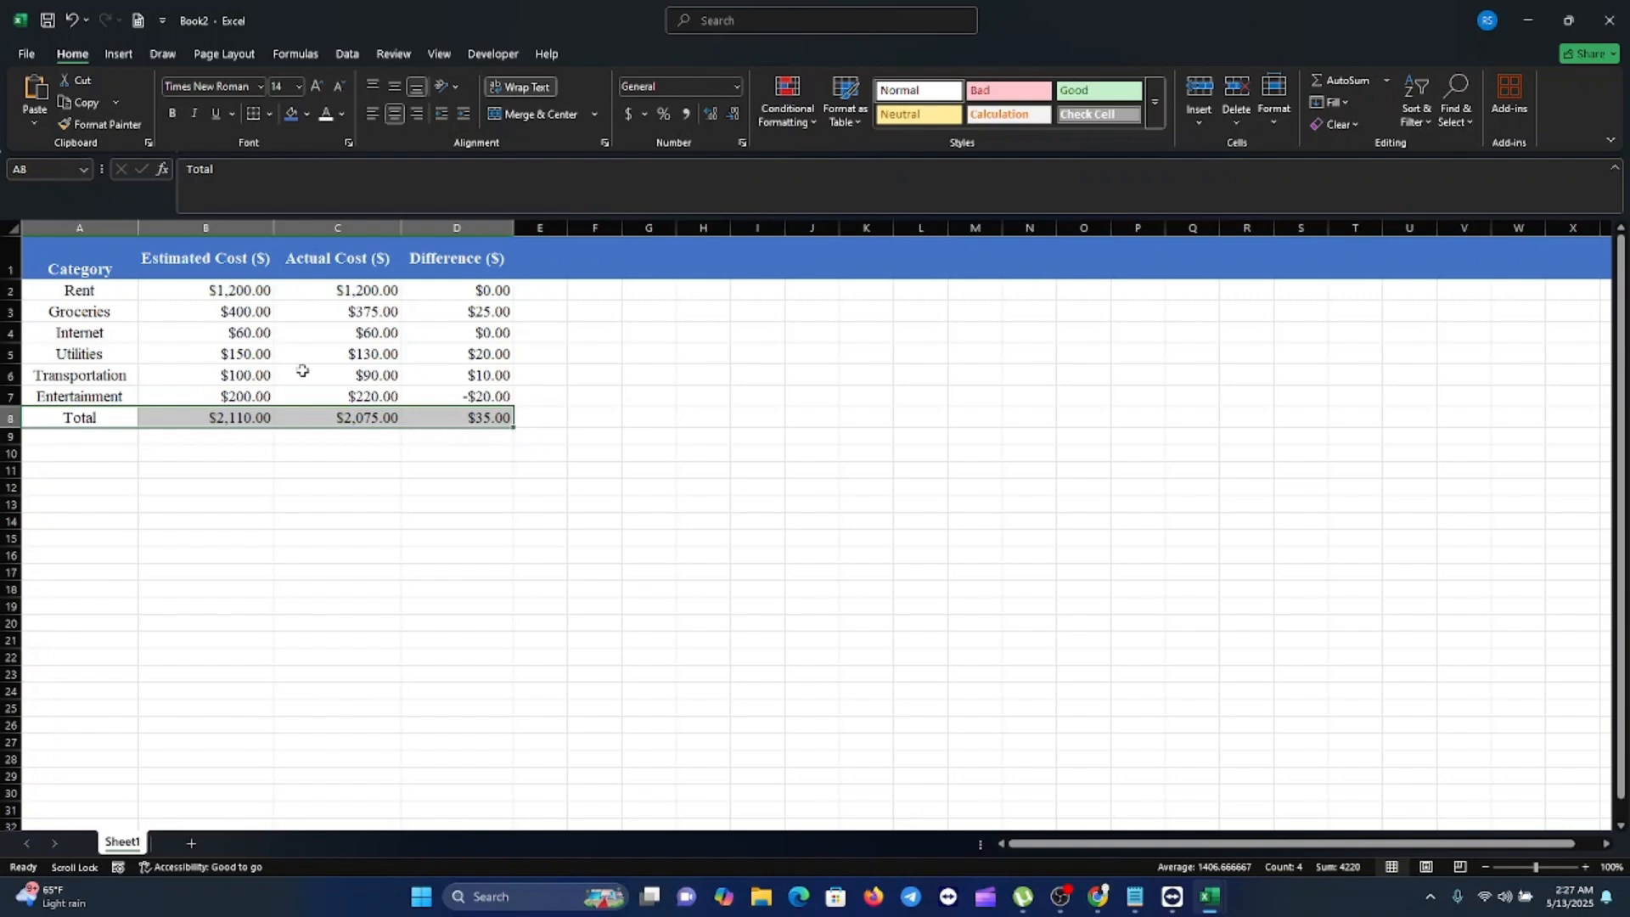
left_click(172, 116)
left_click(255, 590)
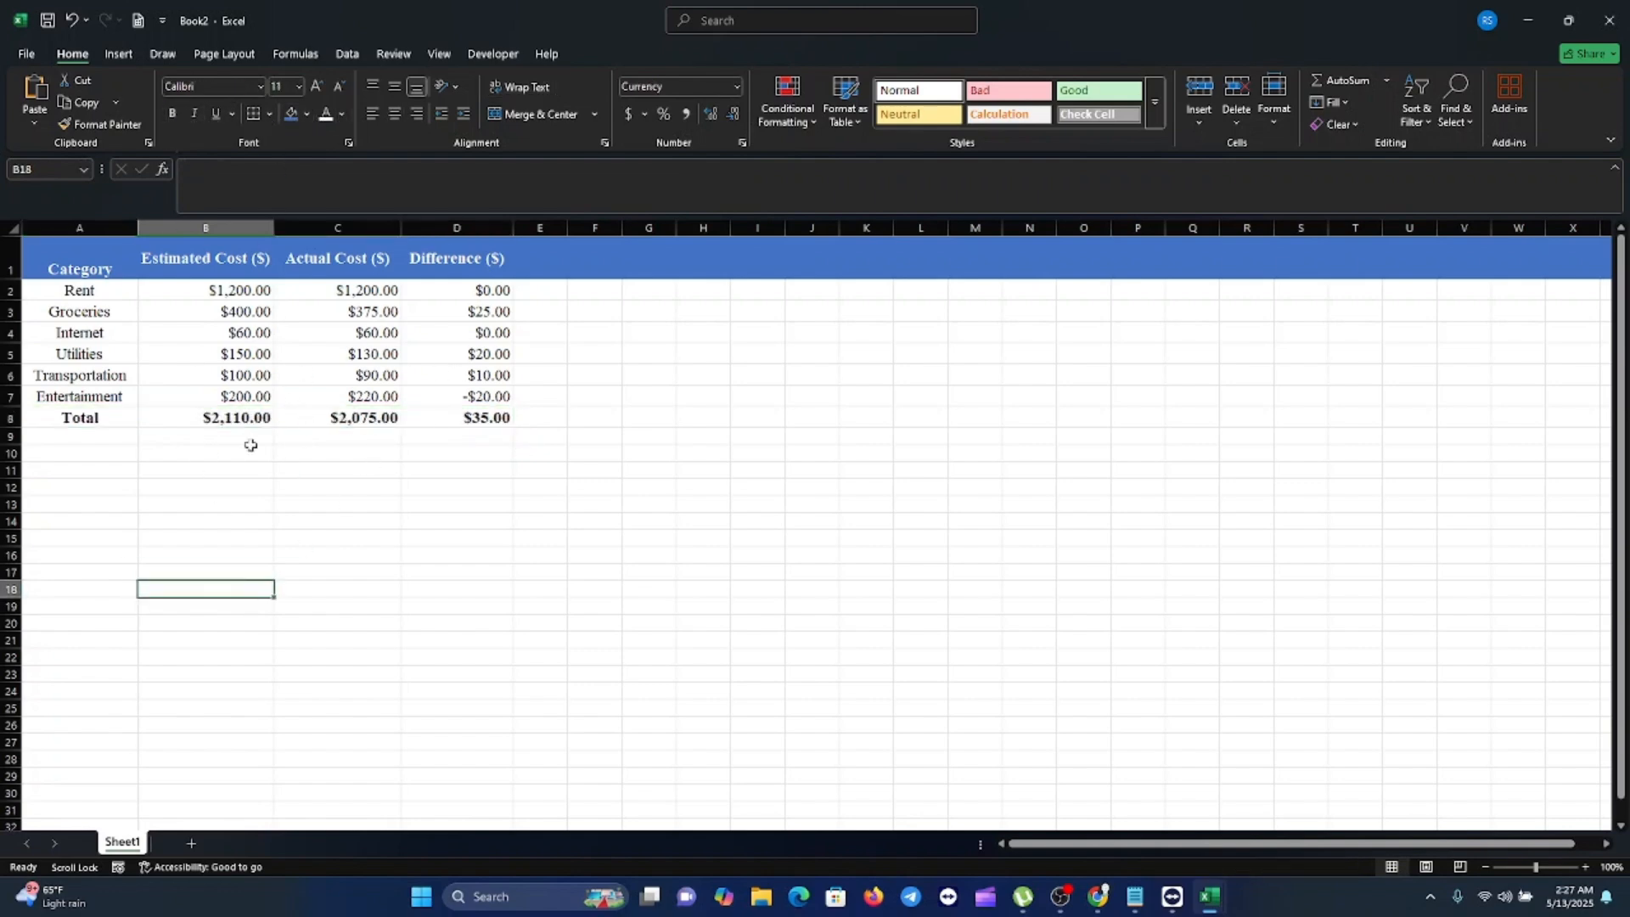
- Apply All Borders to the whole budget table A1:D8
left_click_drag(99, 262, 426, 417)
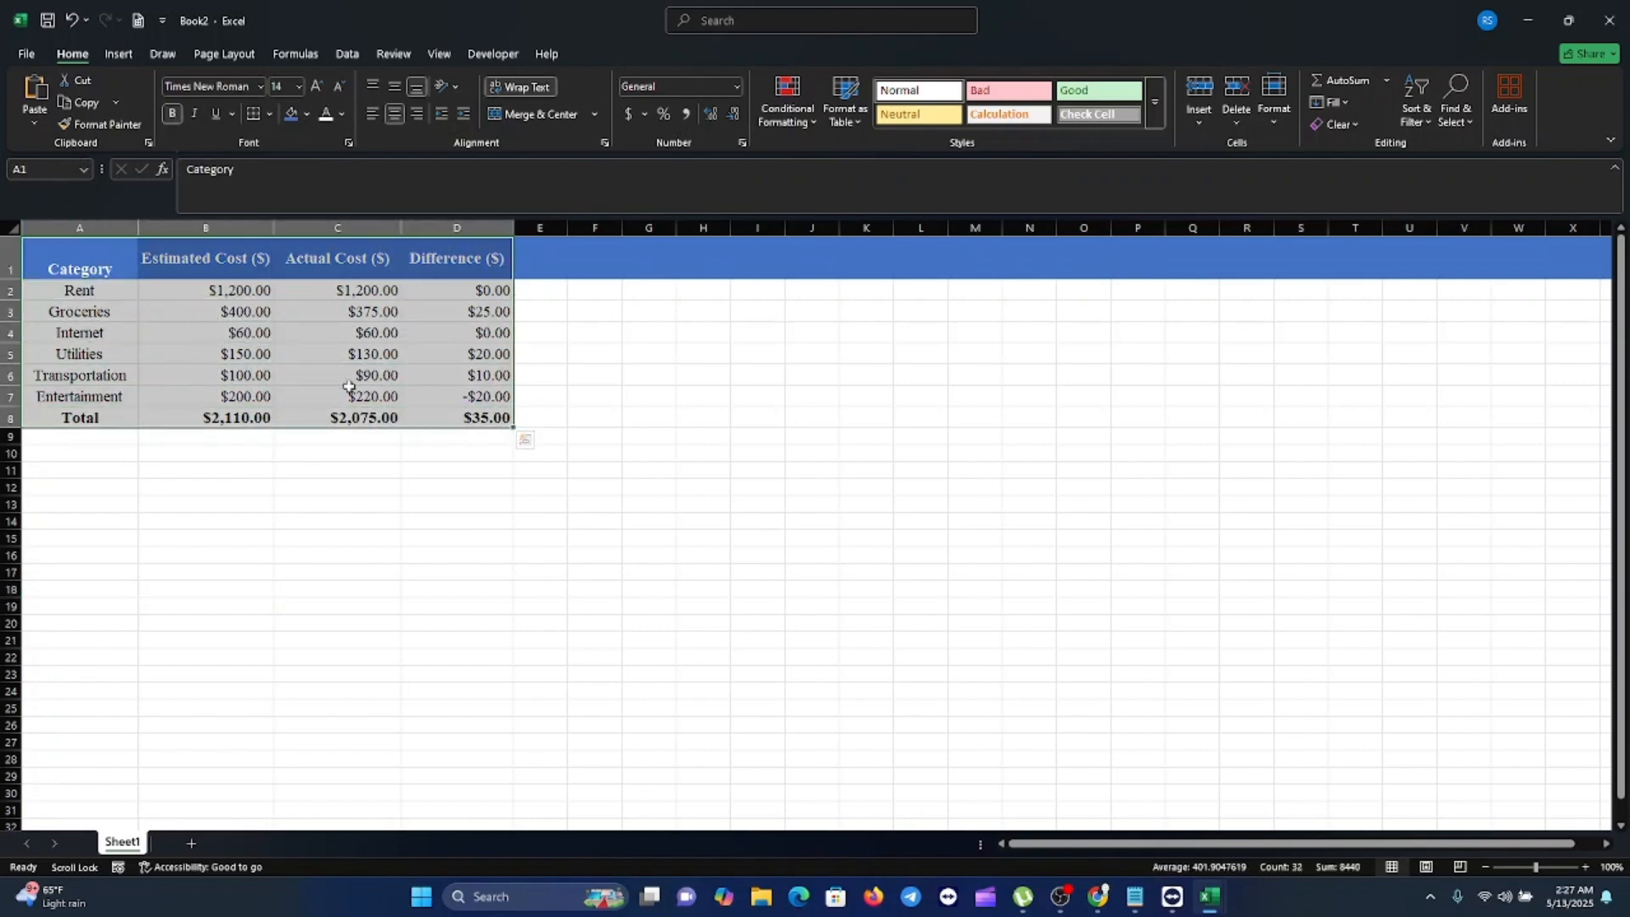
left_click(120, 56)
left_click(73, 55)
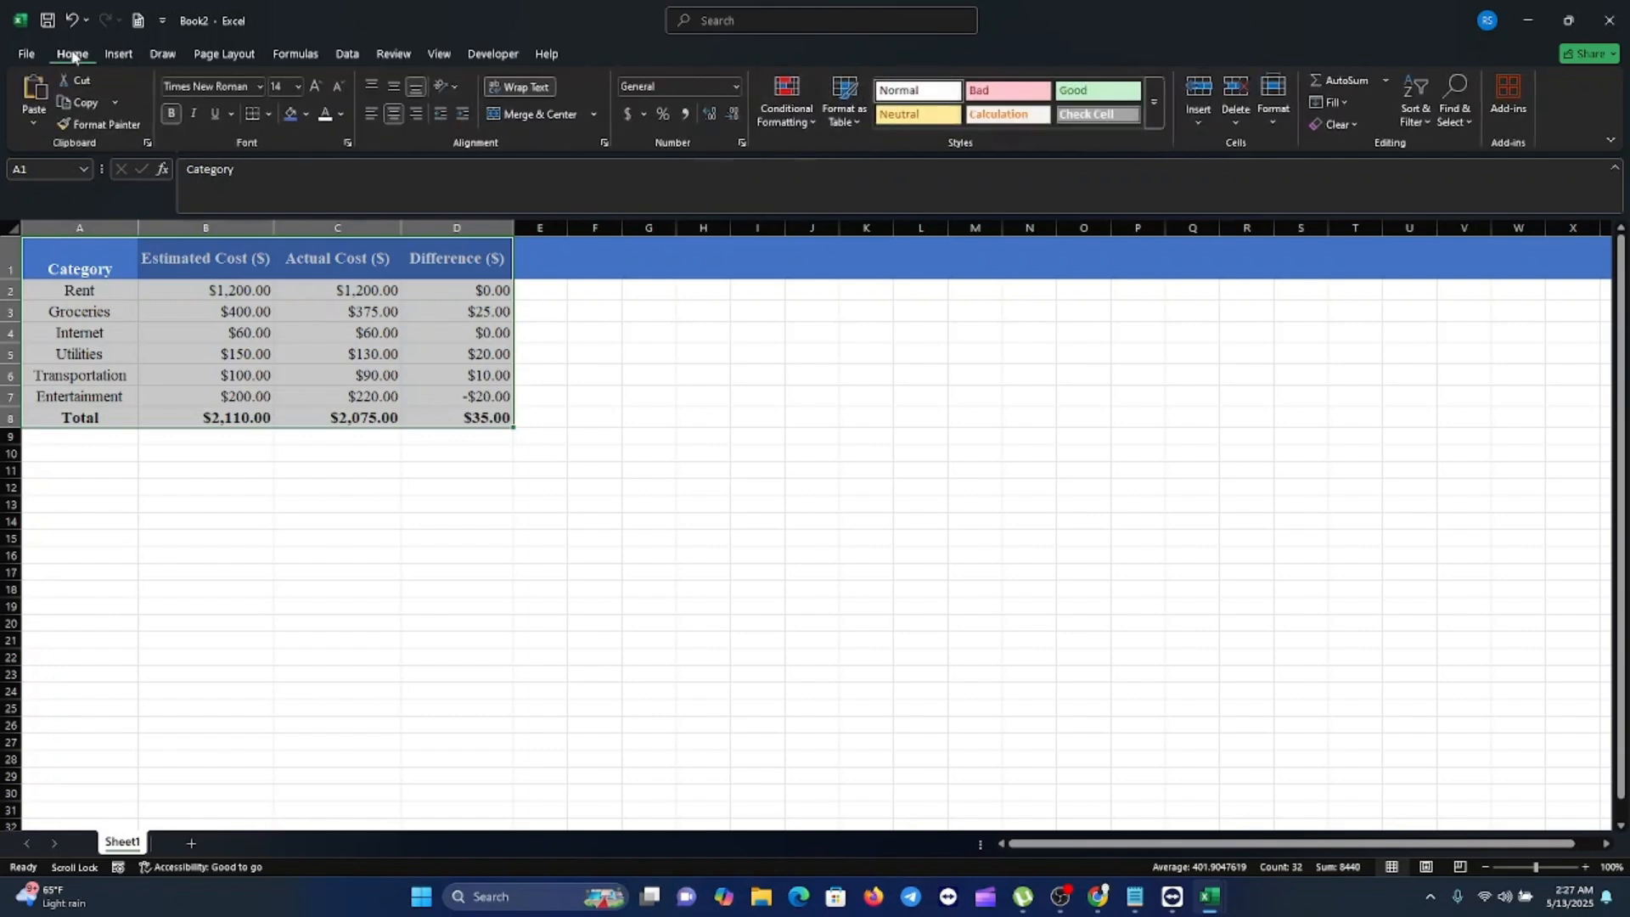
left_click(270, 114)
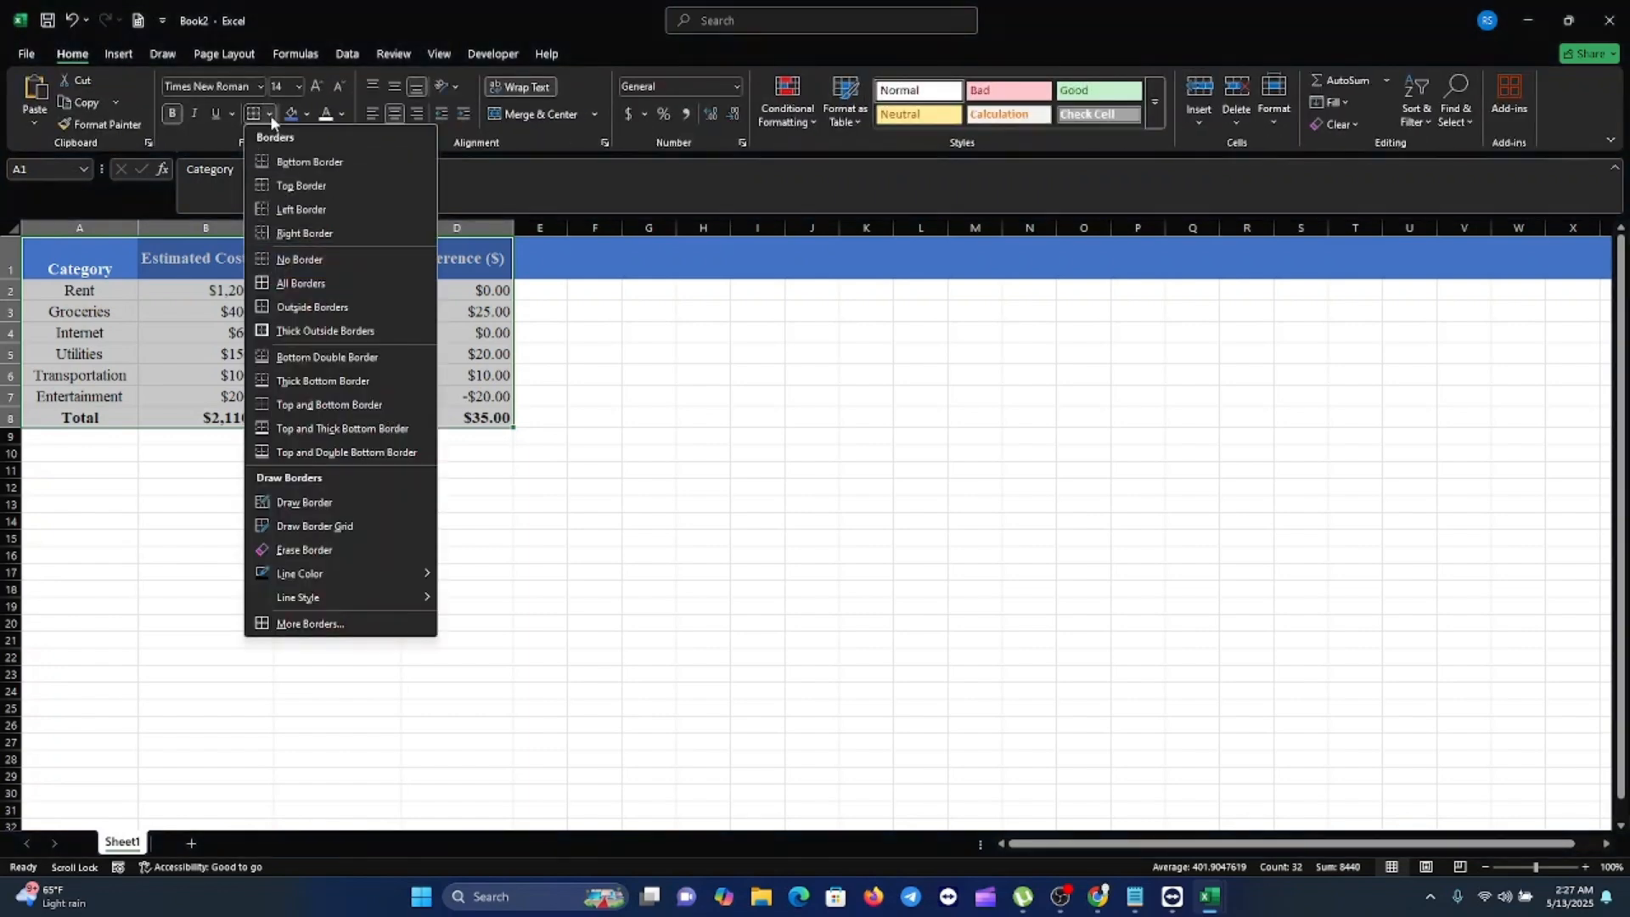
left_click(293, 285)
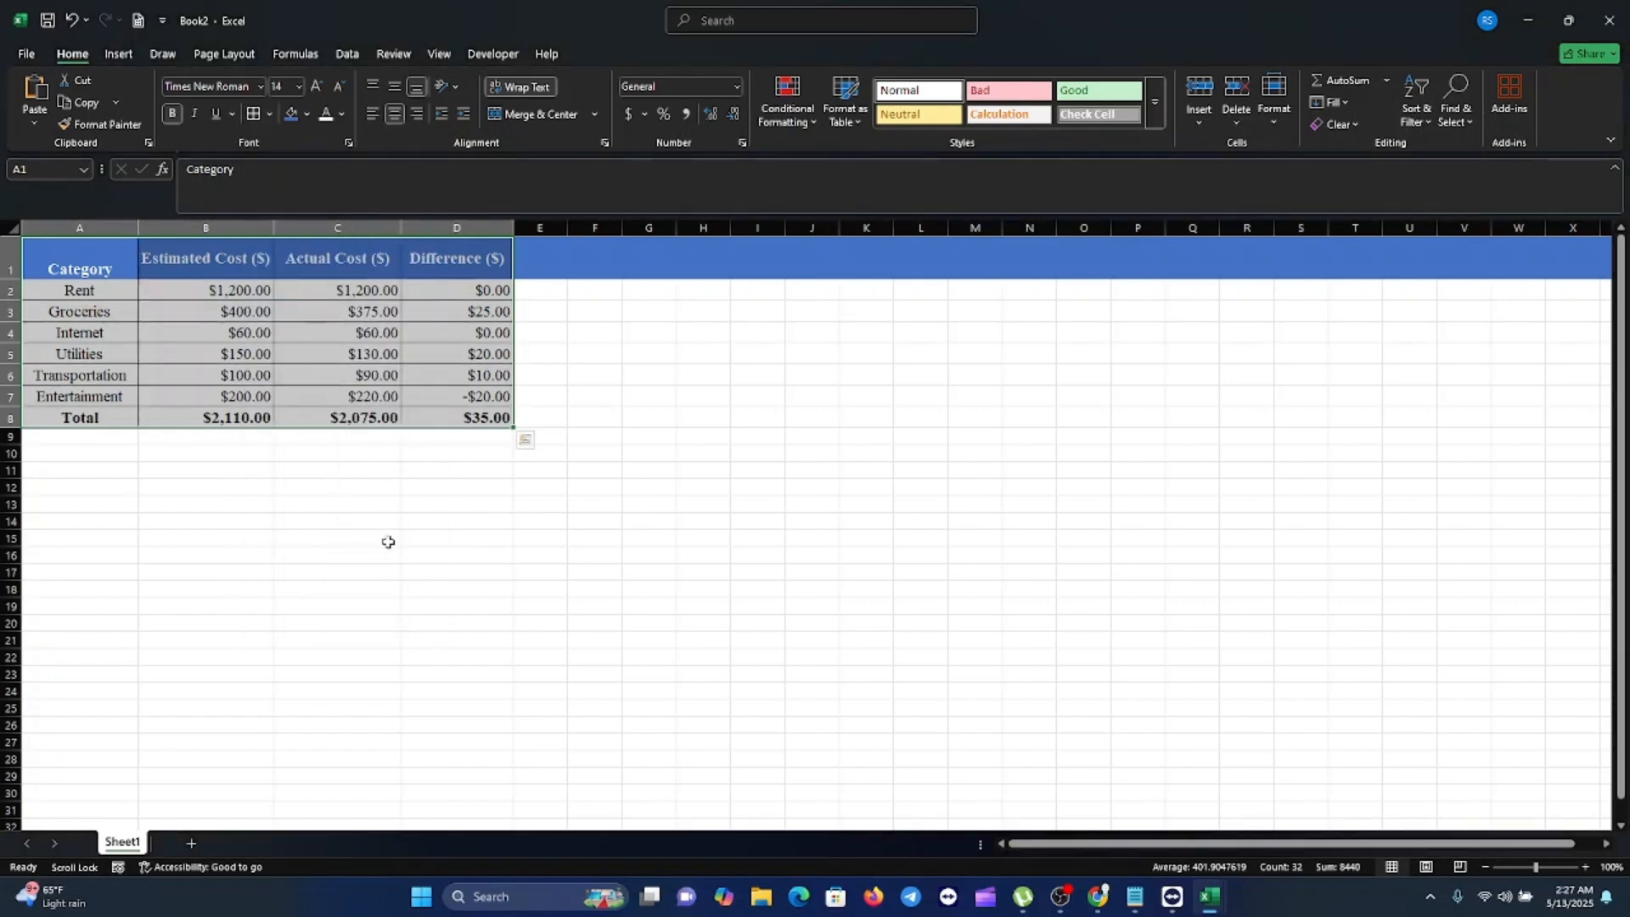
left_click(404, 506)
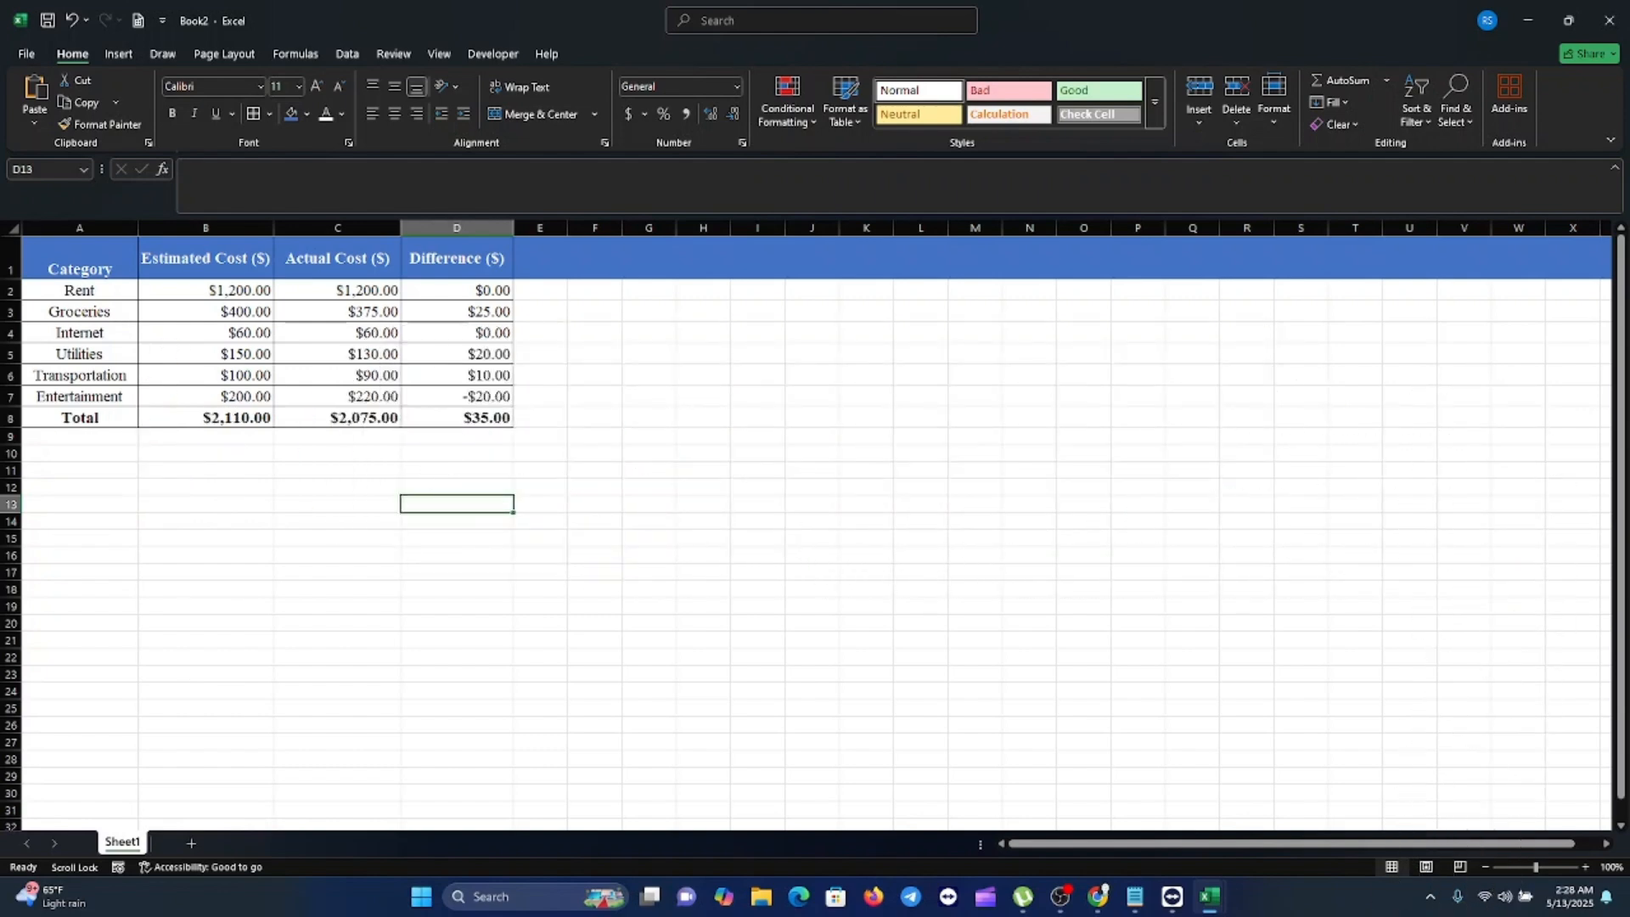
key("alt+Tab")
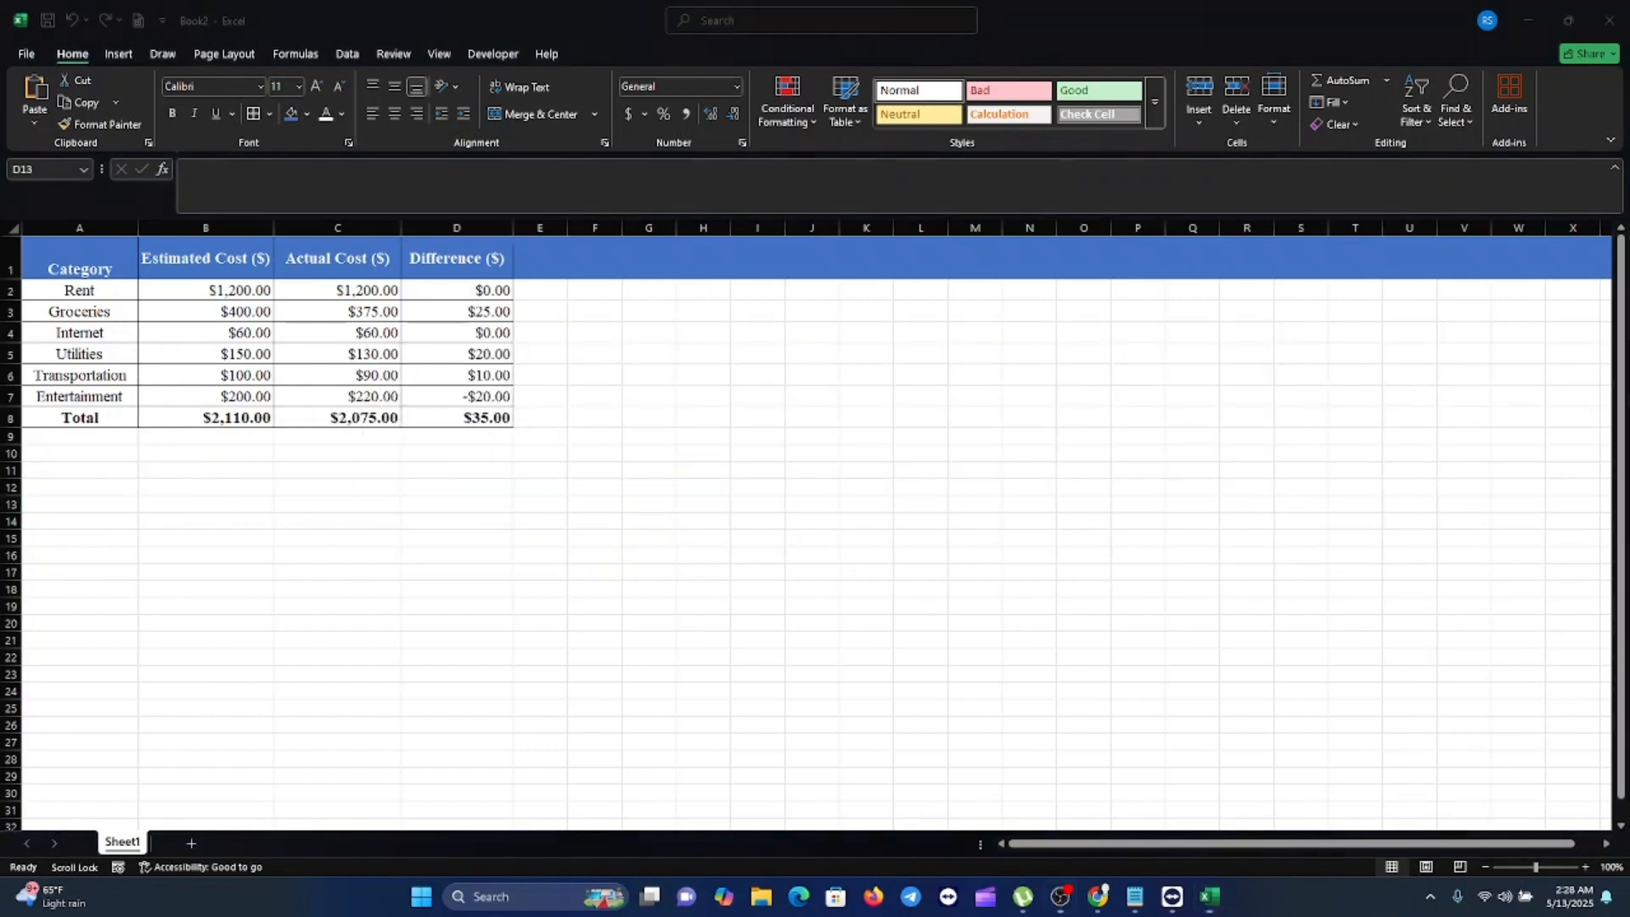